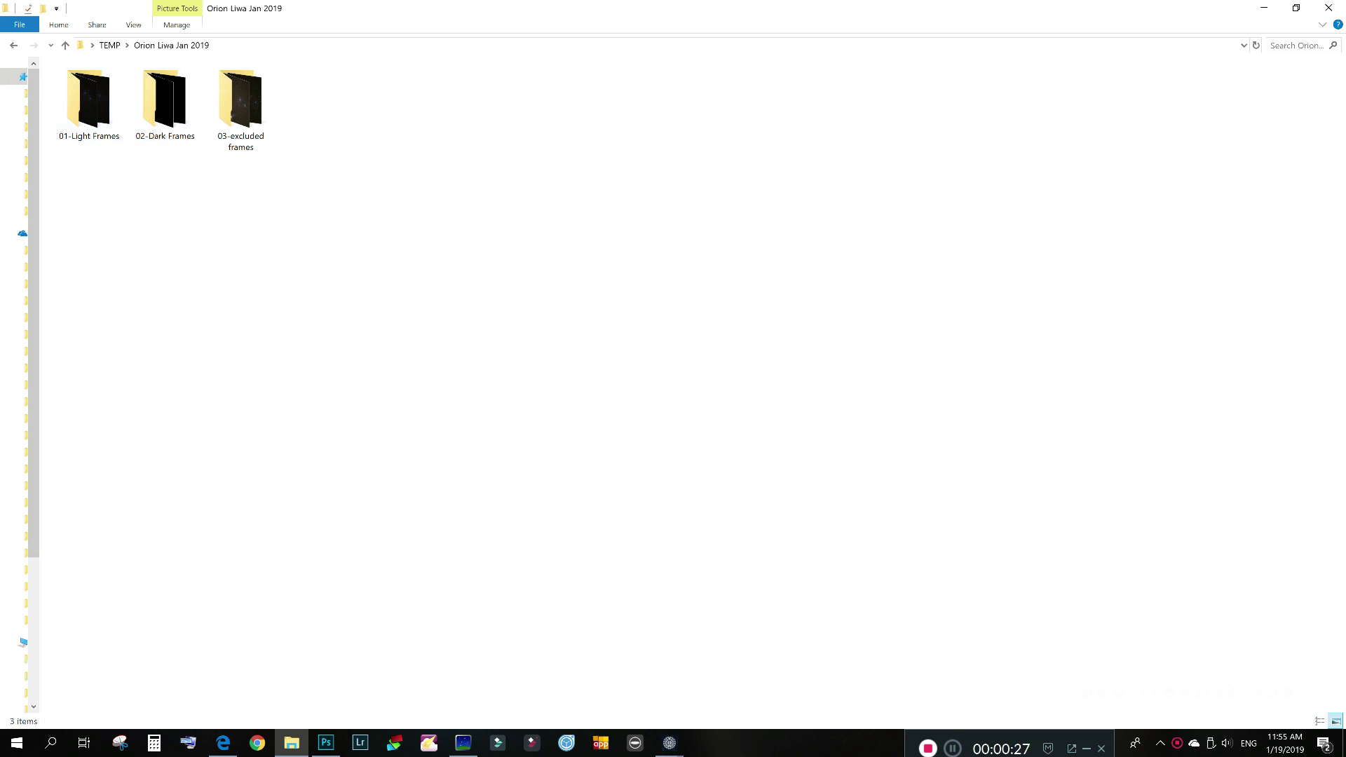
Look through the raw shots in the 01-Light Frames and 02-Dark Frames folders of Orion Liwa Jan 2019
double_click(89, 105)
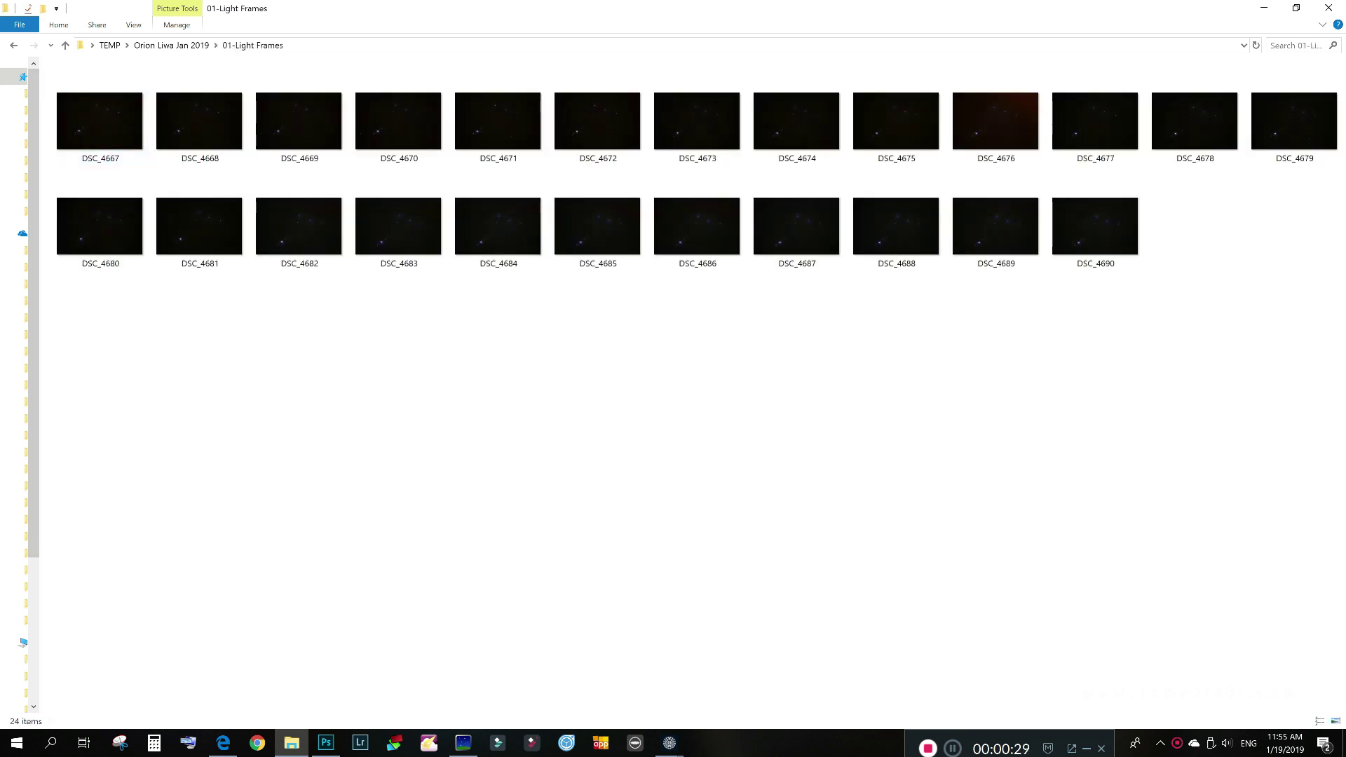
left_click_drag(1281, 451, 60, 62)
left_click(172, 45)
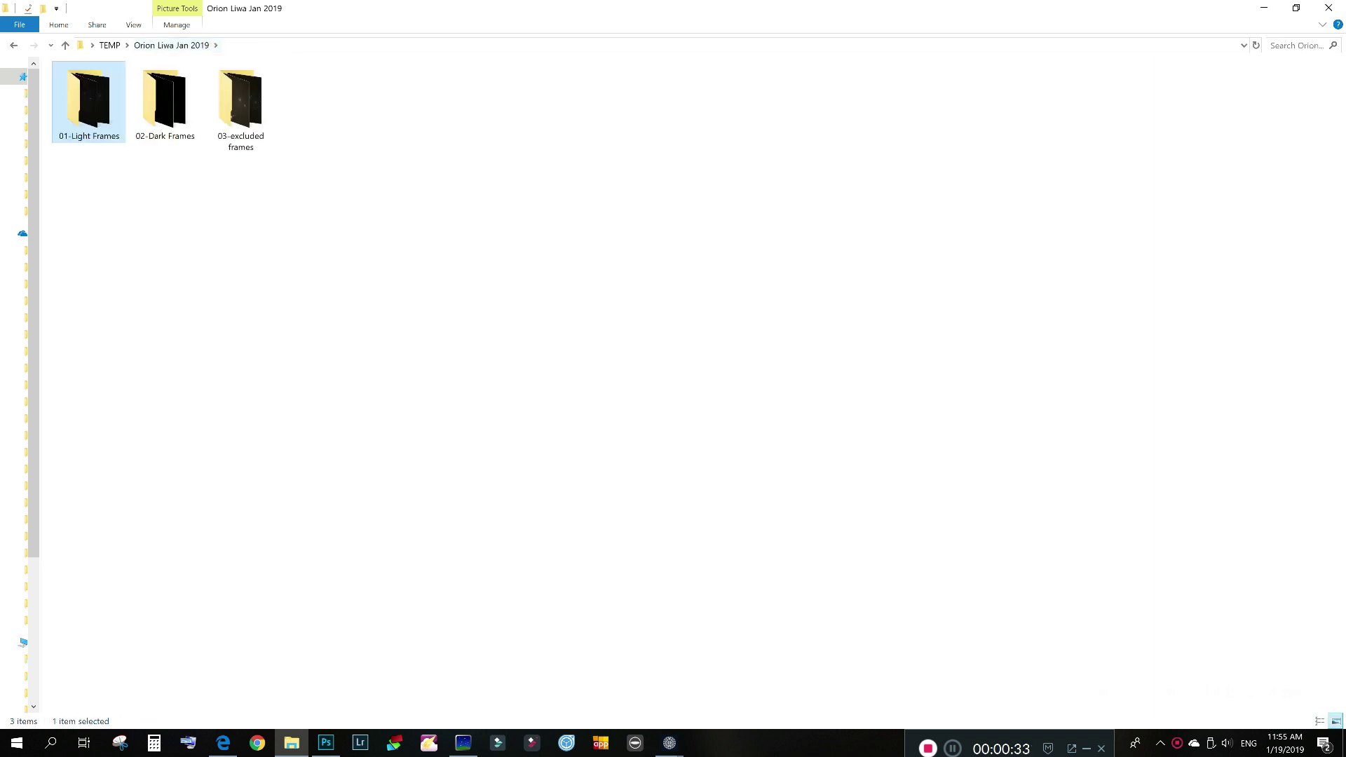
double_click(165, 98)
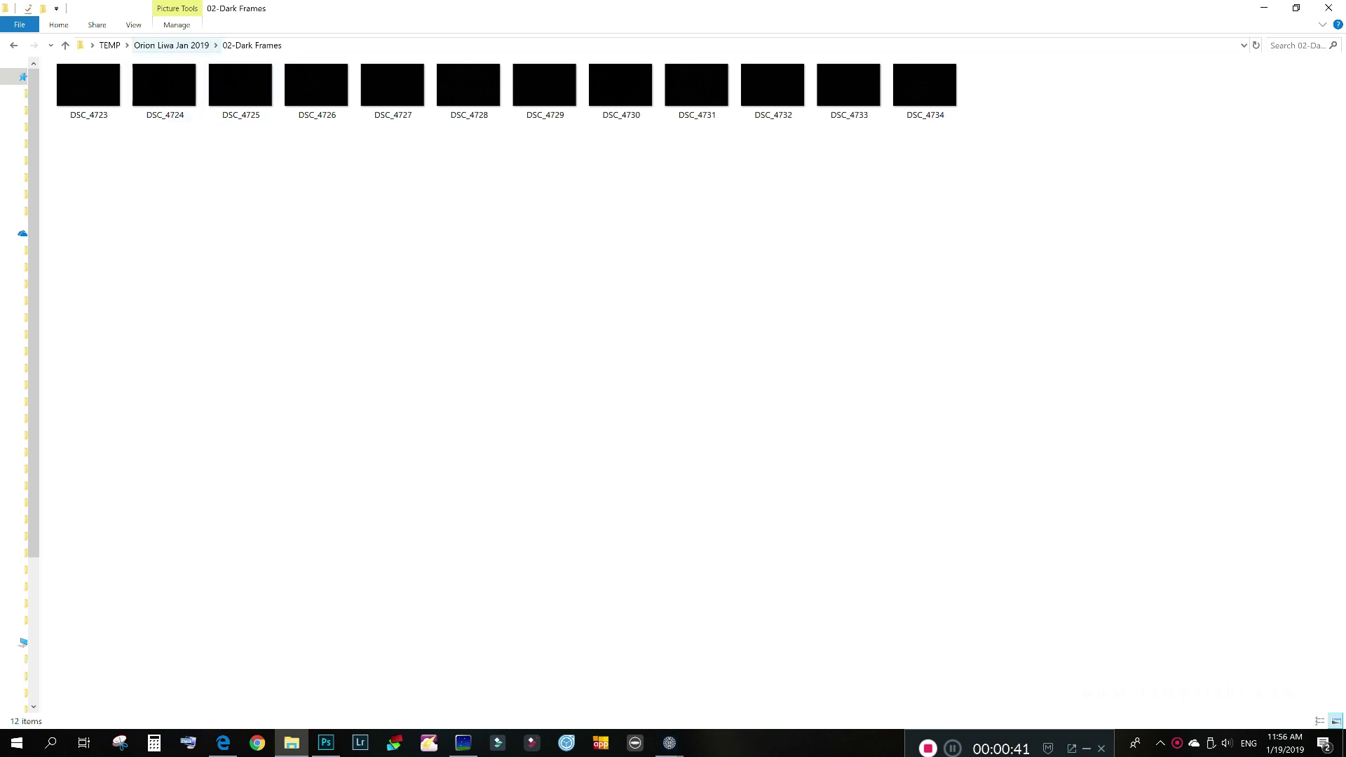
left_click(171, 45)
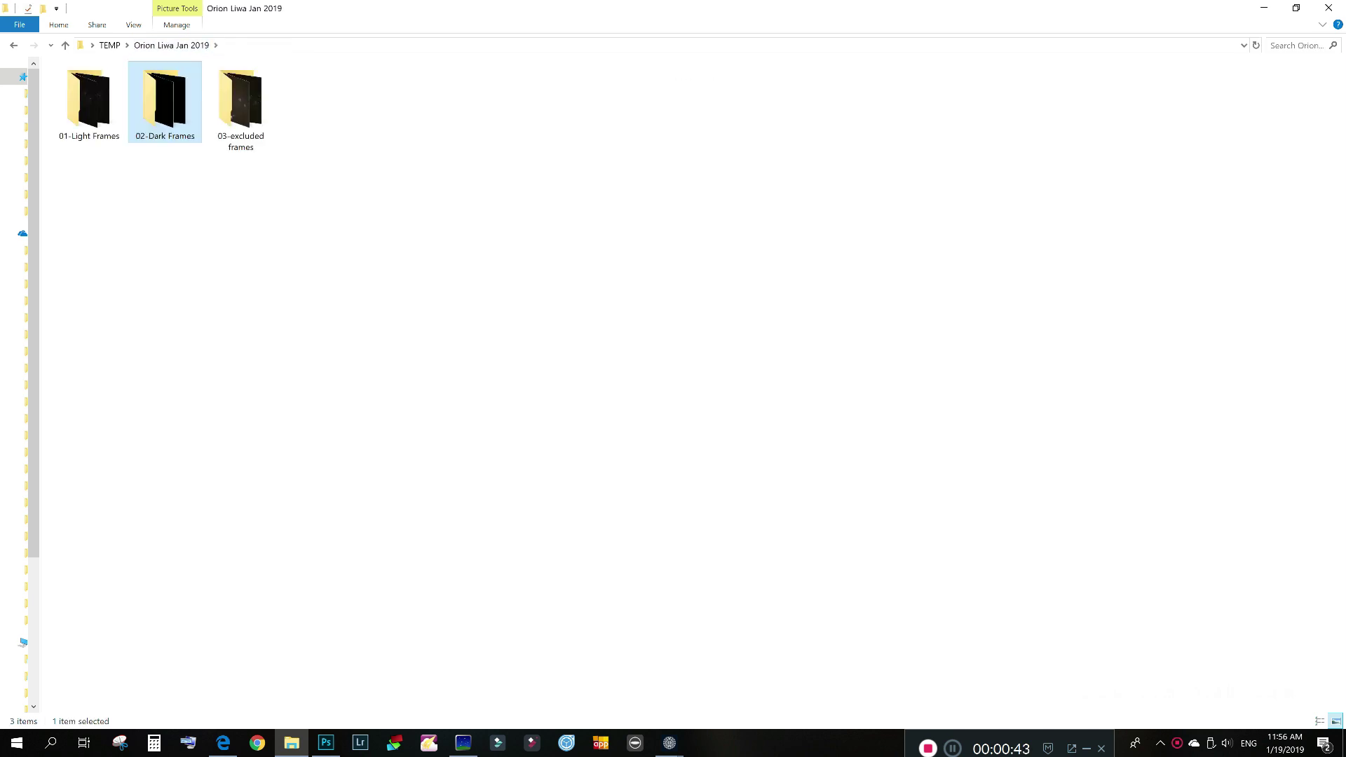
Examine the shots in the 03-excluded frames folder, viewing DSC_4718 at full size, and return to the parent folder
double_click(240, 105)
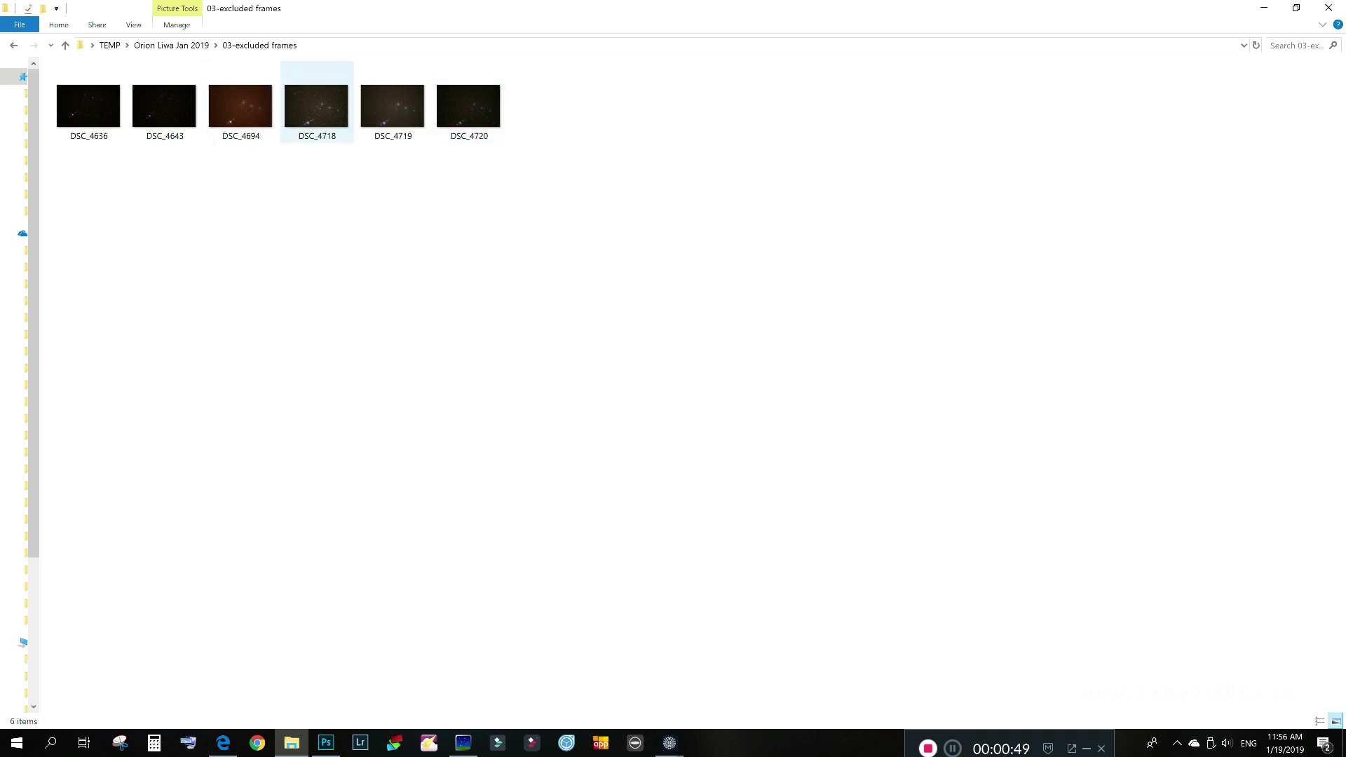
double_click(316, 106)
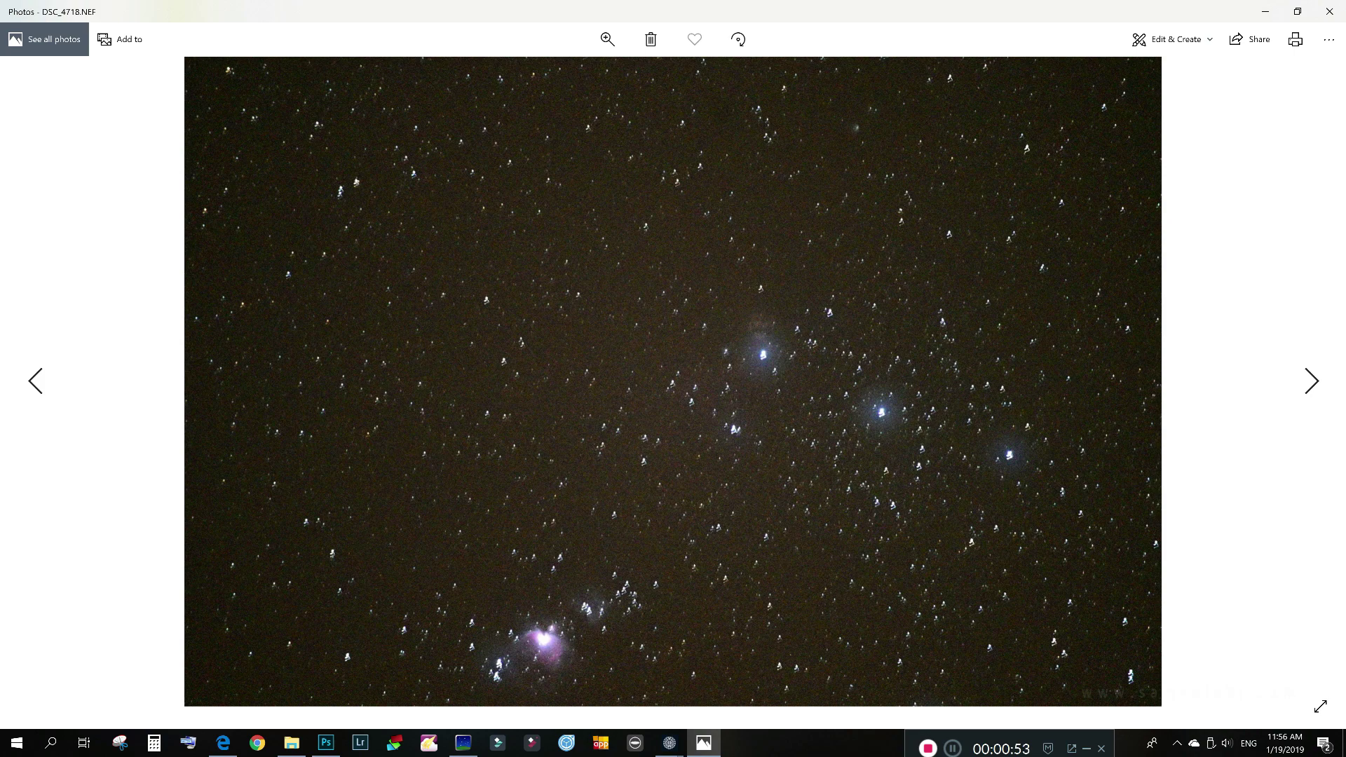
scroll(758, 351, "up", 2)
scroll(758, 351, "down", 2)
left_click(1329, 12)
left_click(240, 105)
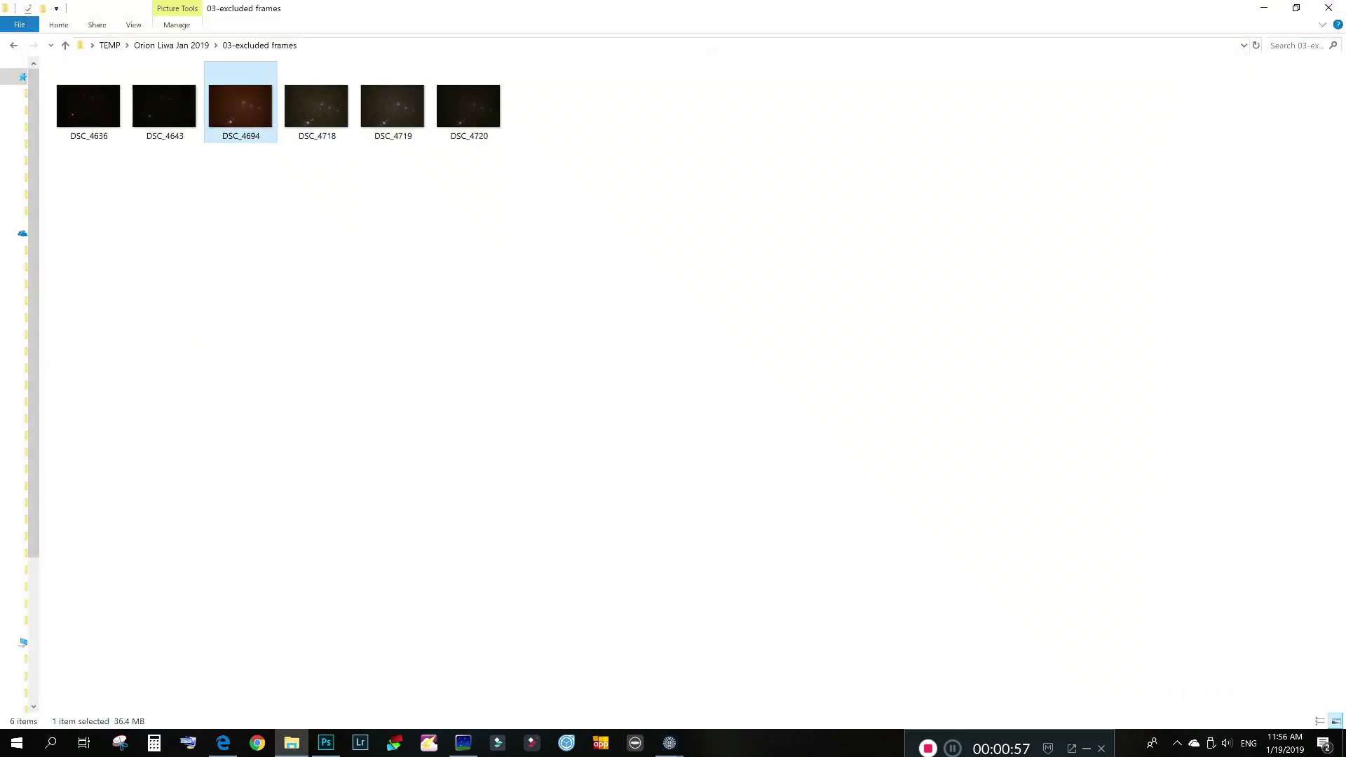
mouse_move(242, 113)
left_click(171, 45)
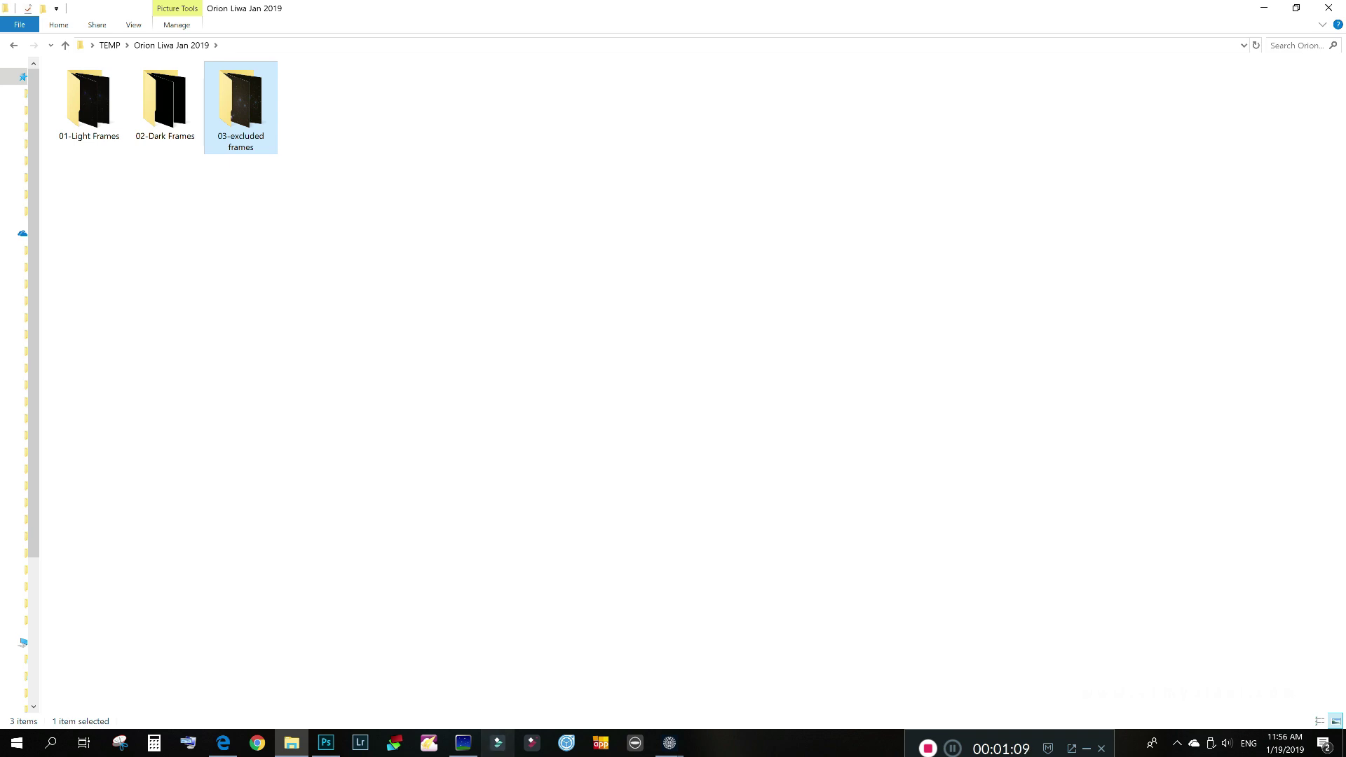
Open the light frame DSC_4668 from the 01-Light Frames folder in Adobe Photoshop CC 2018
double_click(89, 105)
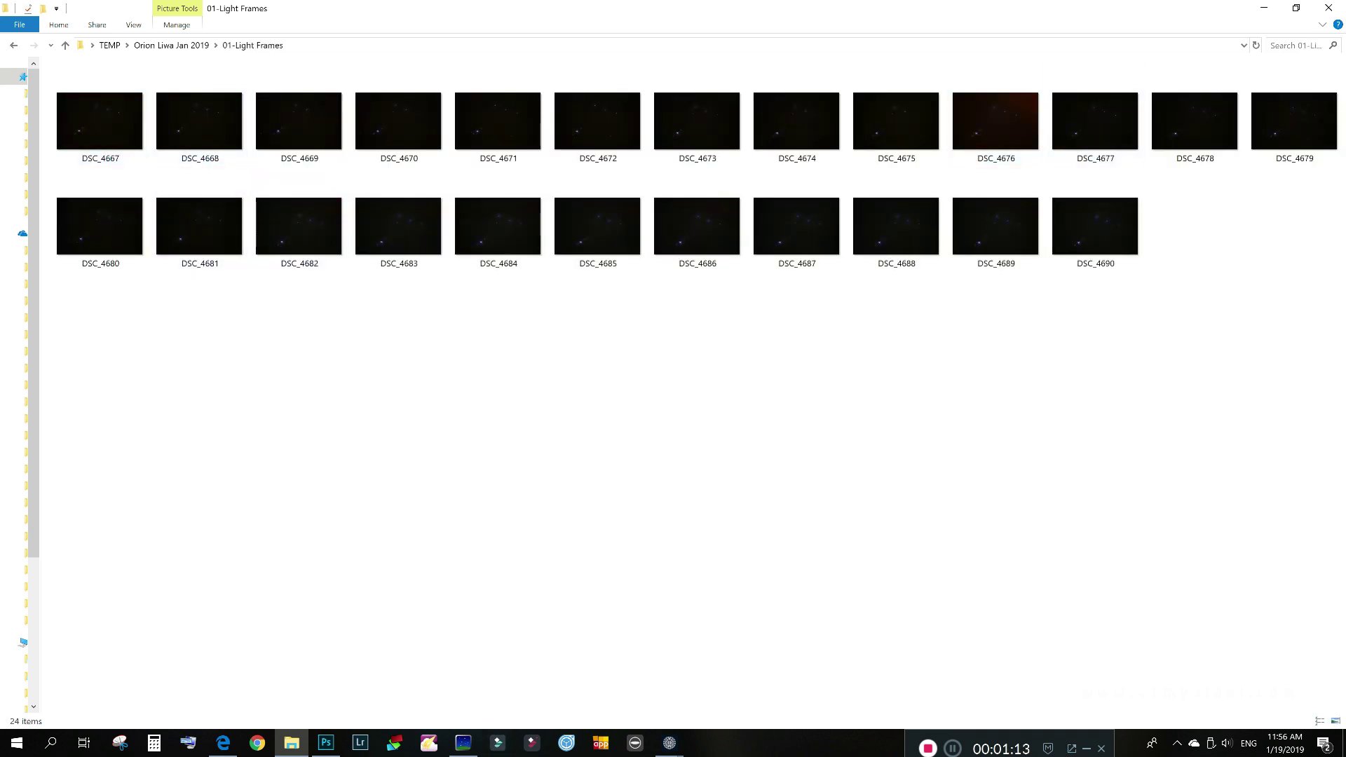
left_click(99, 121)
right_click(123, 105)
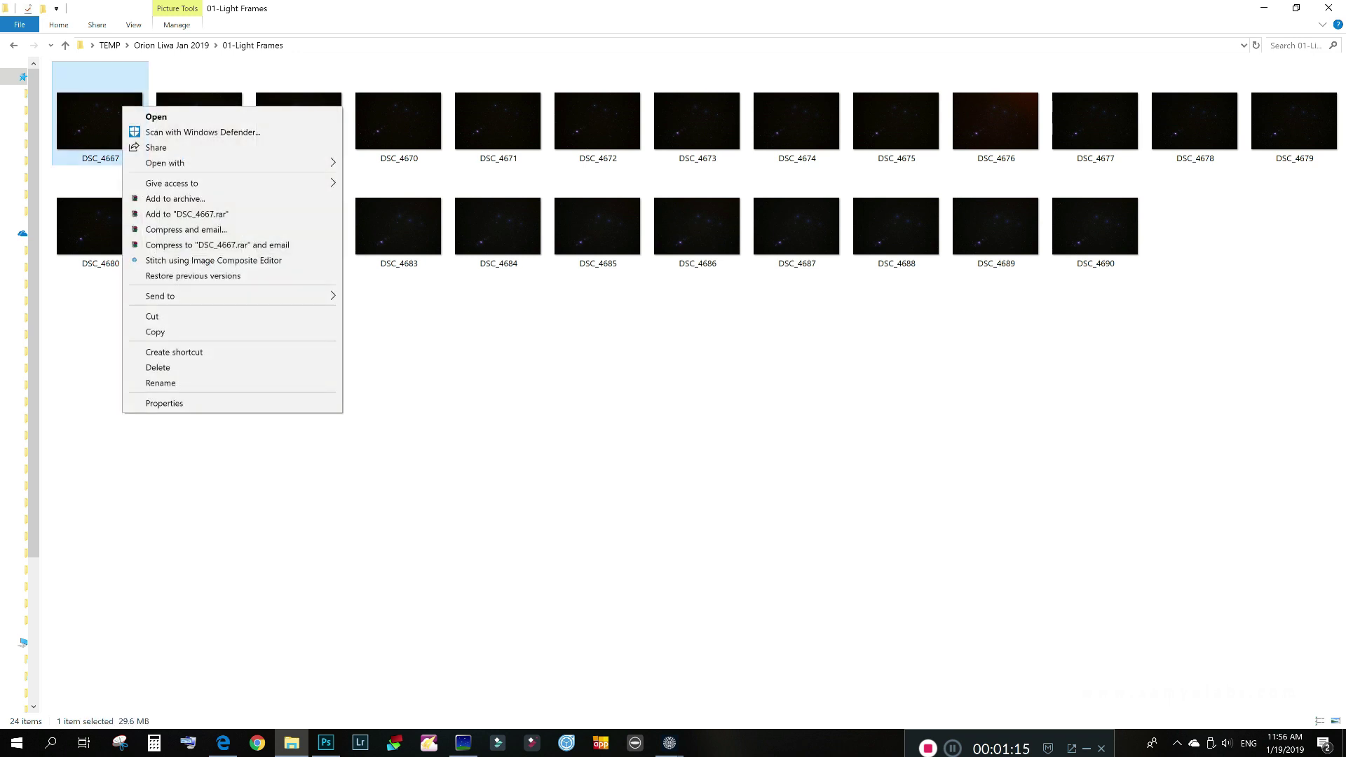
right_click(211, 92)
mouse_move(322, 148)
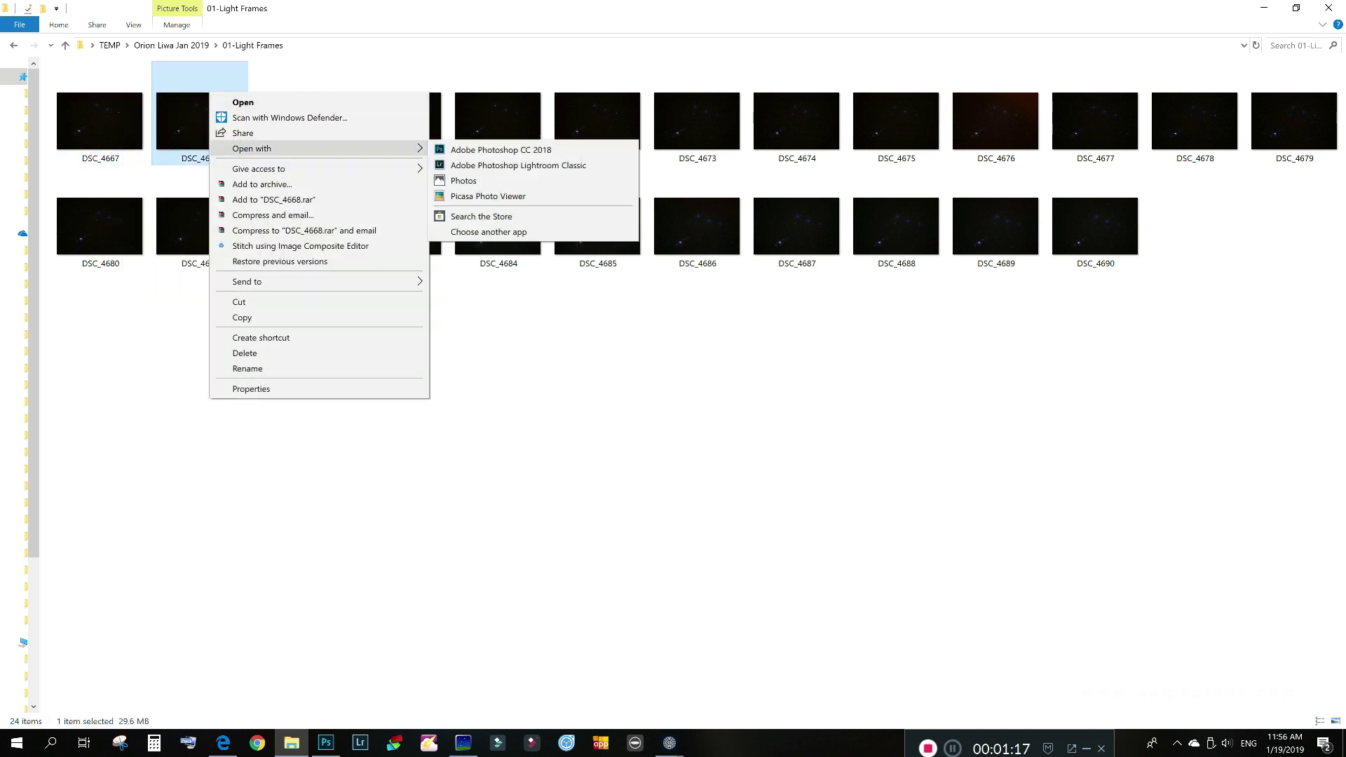
left_click(491, 144)
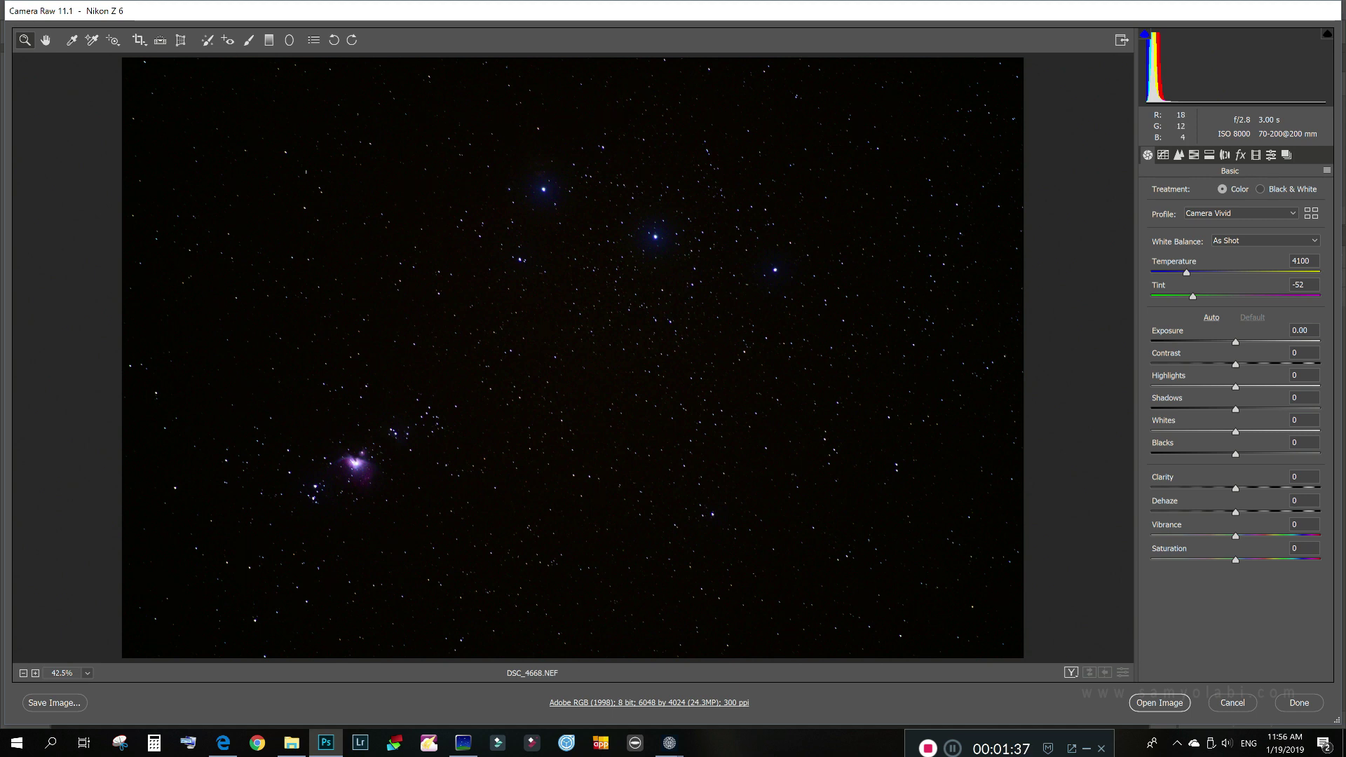
Raise the raw image's exposure to +1.75 and set its white balance temperature to 3650
left_click_drag(1236, 342, 1265, 342)
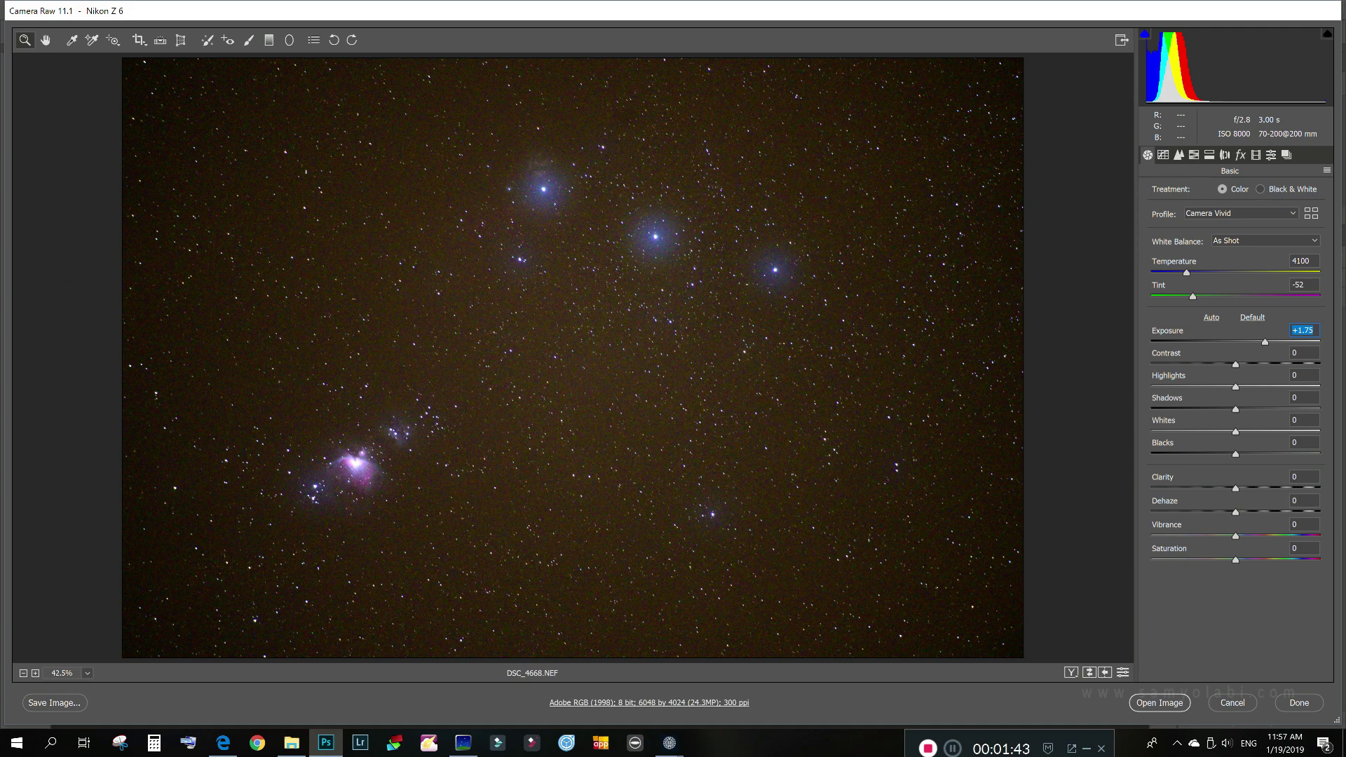
left_click_drag(1187, 272, 1183, 272)
key("Down")
key("Down")
key("Down")
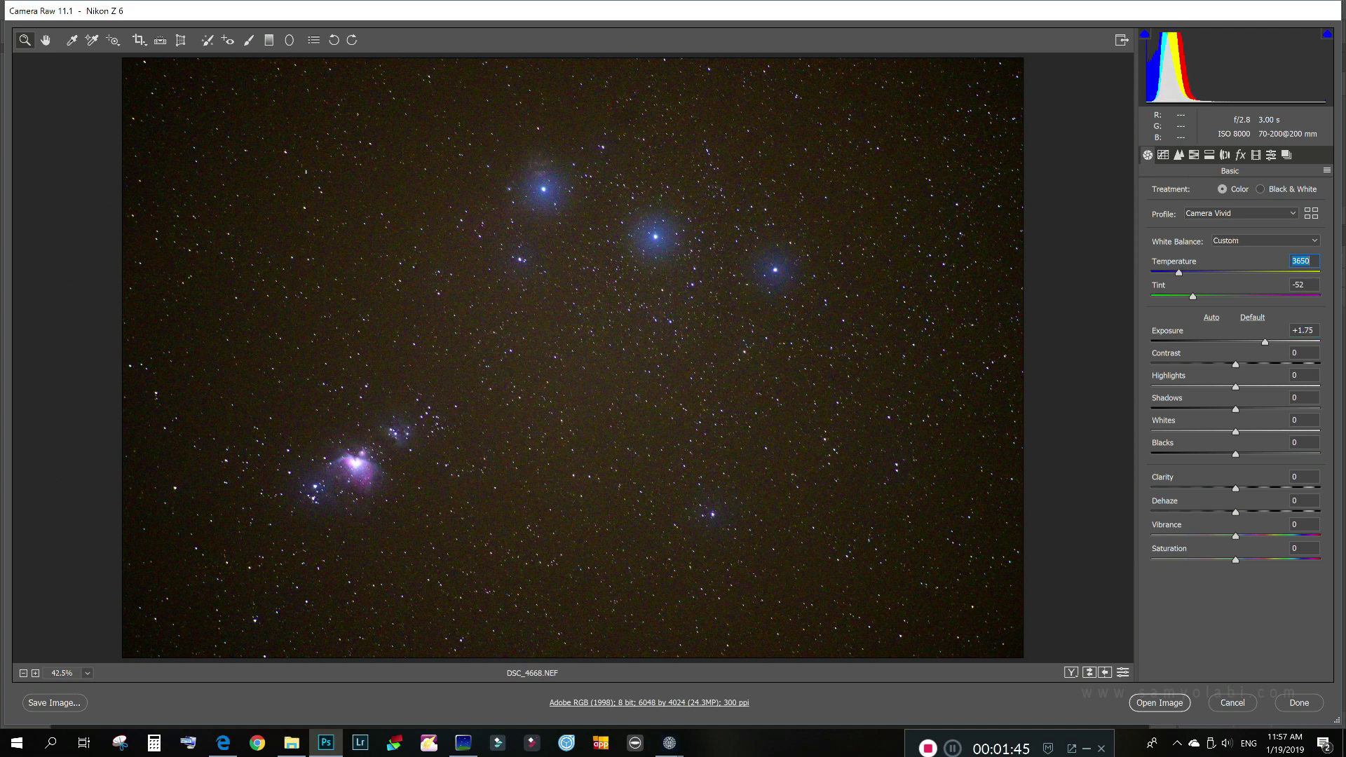
Examine the Orion nebula at 100% magnification for detail and noise, and return to the whole-image view
left_click(356, 463)
left_click(315, 436)
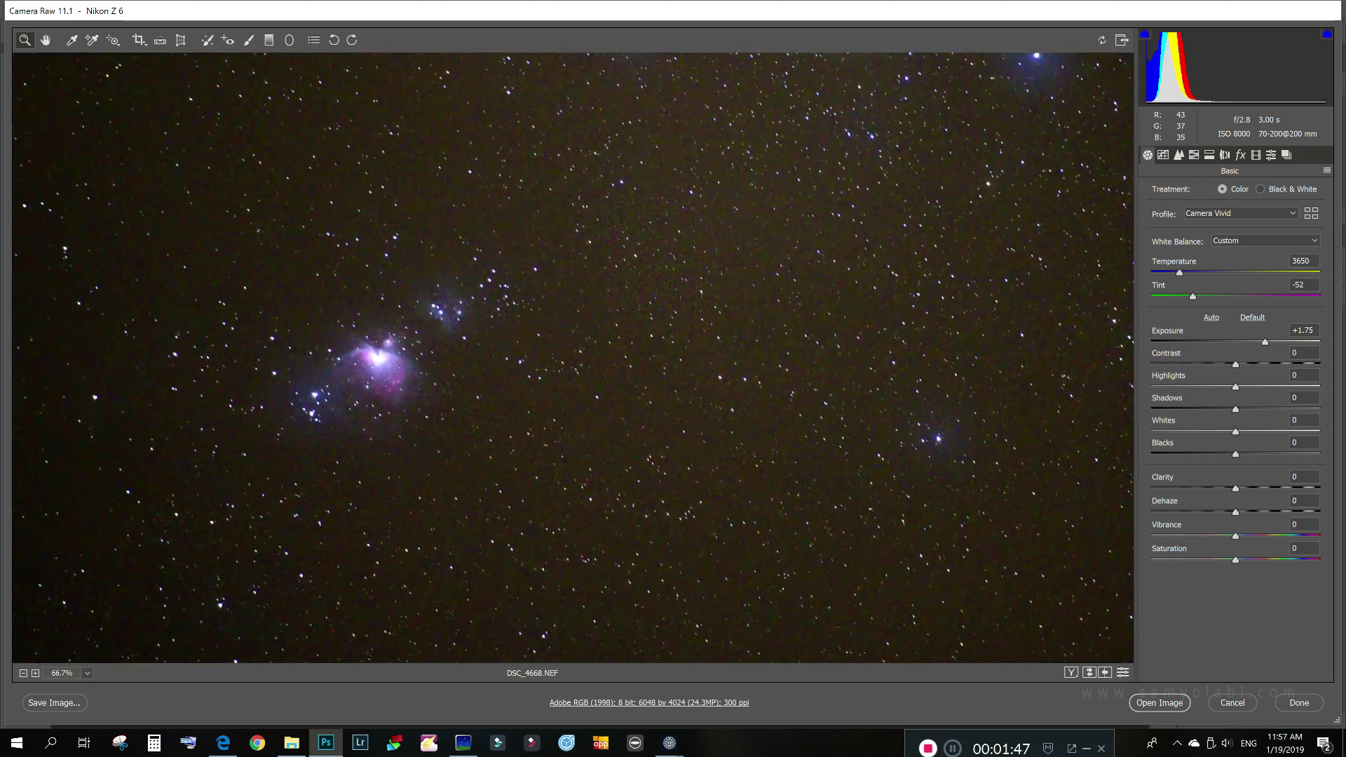
left_click_drag(373, 367, 378, 528)
scroll(573, 358, "down", 3)
scroll(573, 357, "up", 3)
left_click(397, 528)
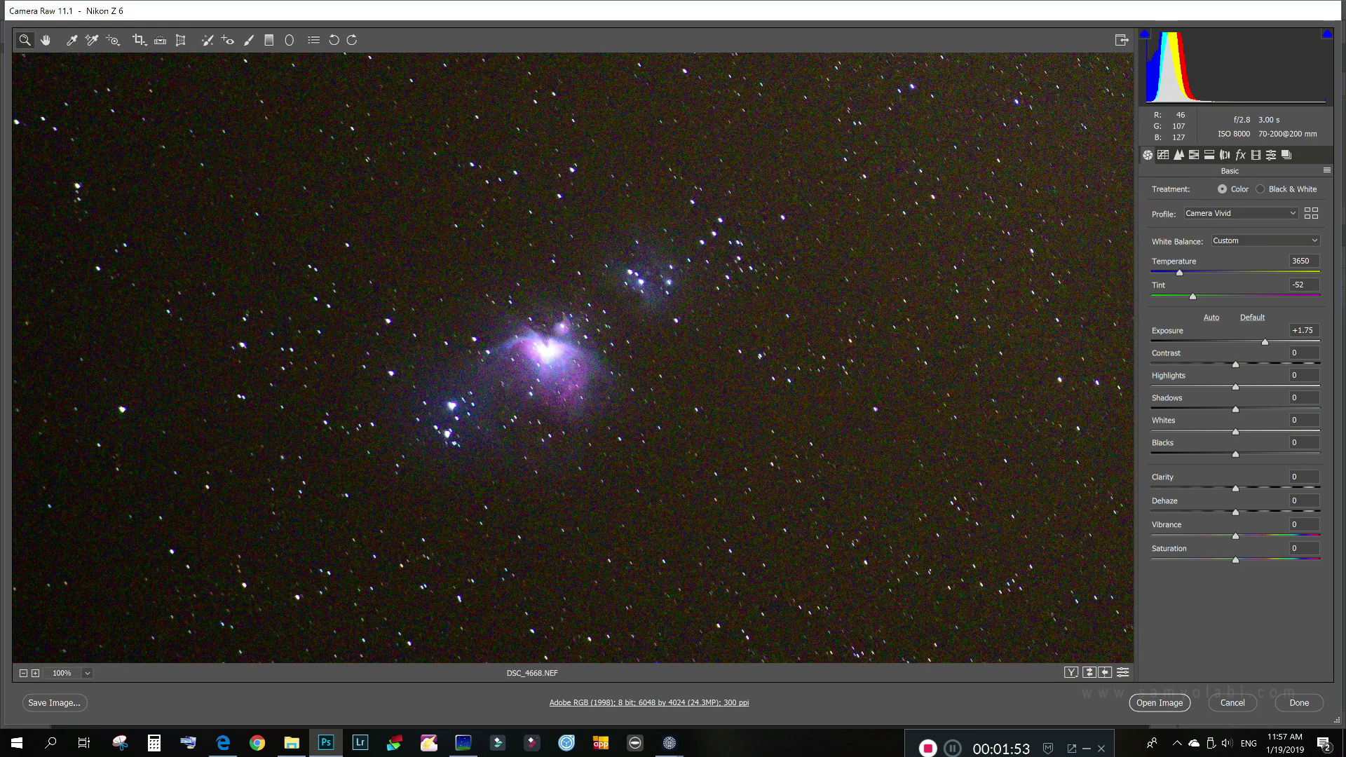
right_click(610, 240)
left_click(647, 413)
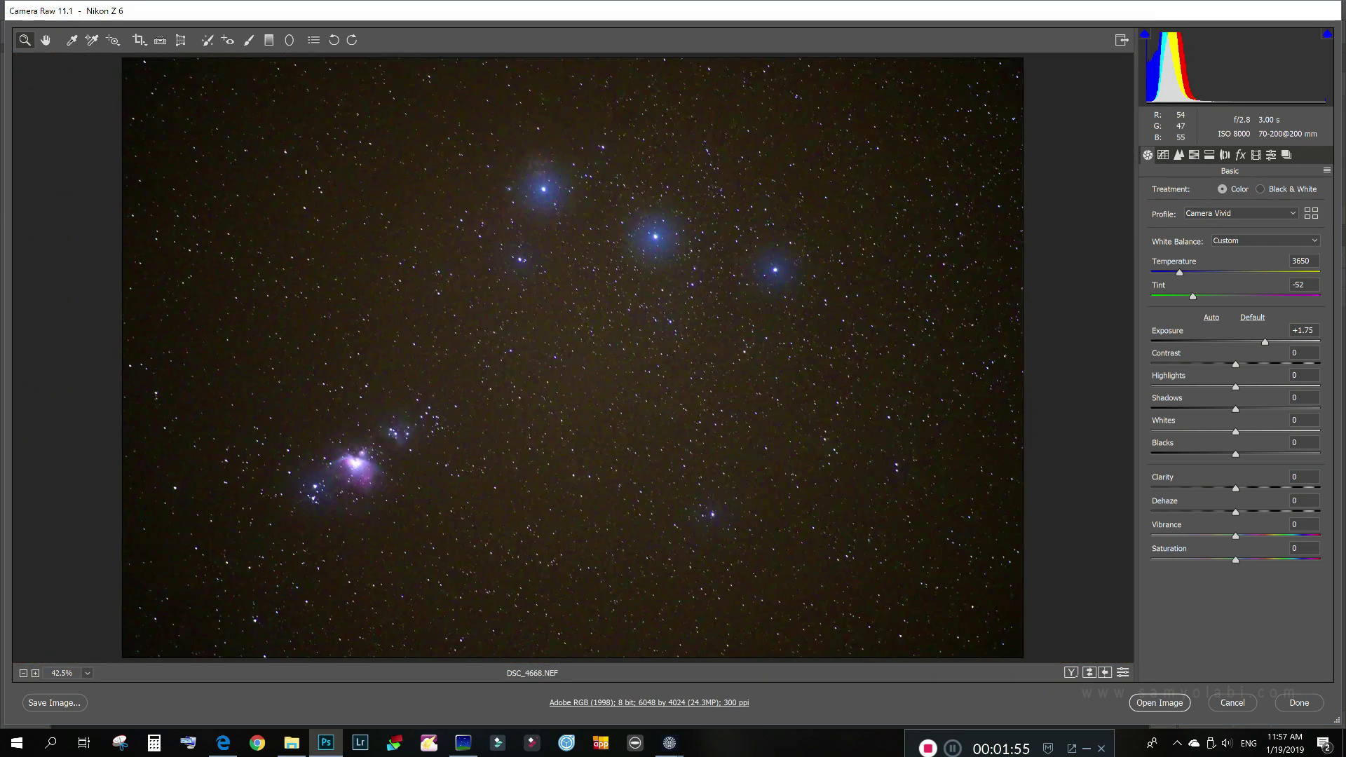
Open the adjusted raw image as a Photoshop document and fit it to the screen
key("Return")
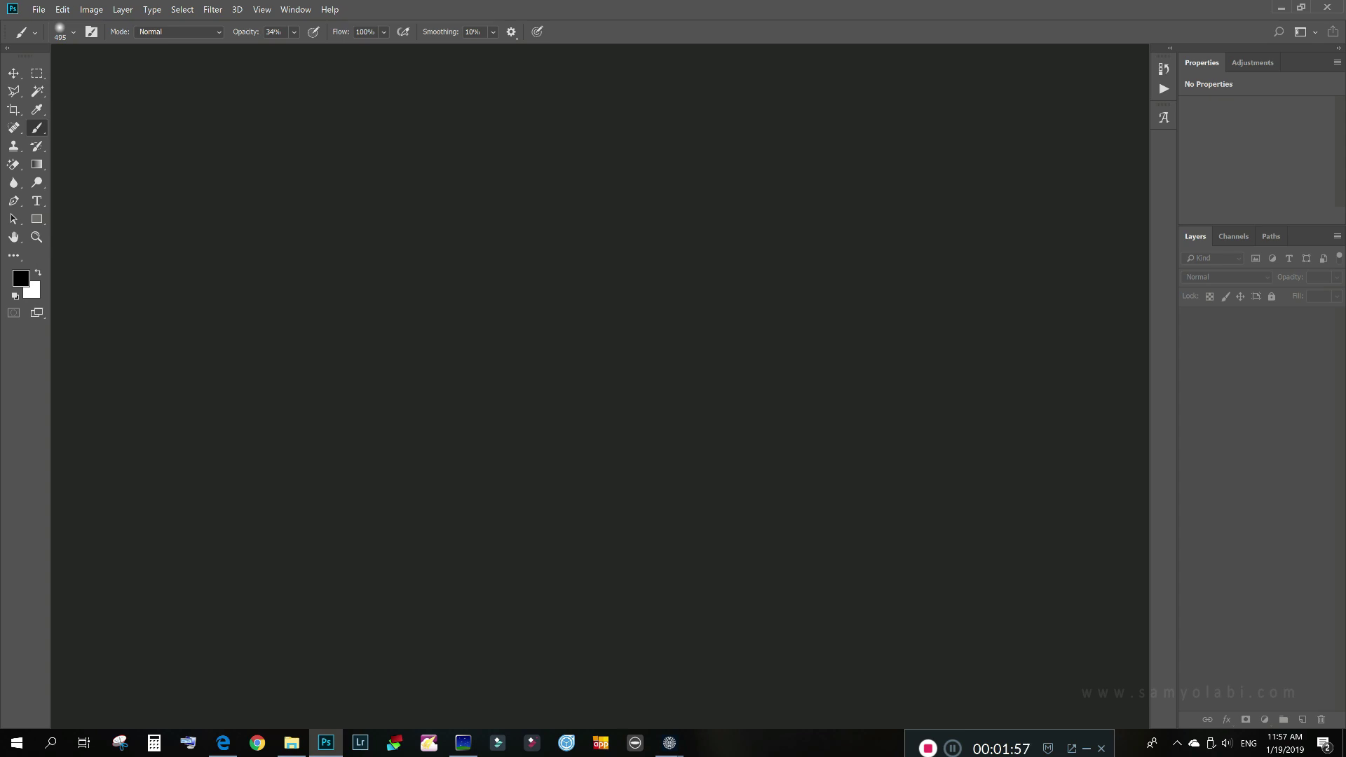
right_click(650, 364)
key("Escape")
left_click(36, 237)
right_click(428, 255)
left_click(433, 261)
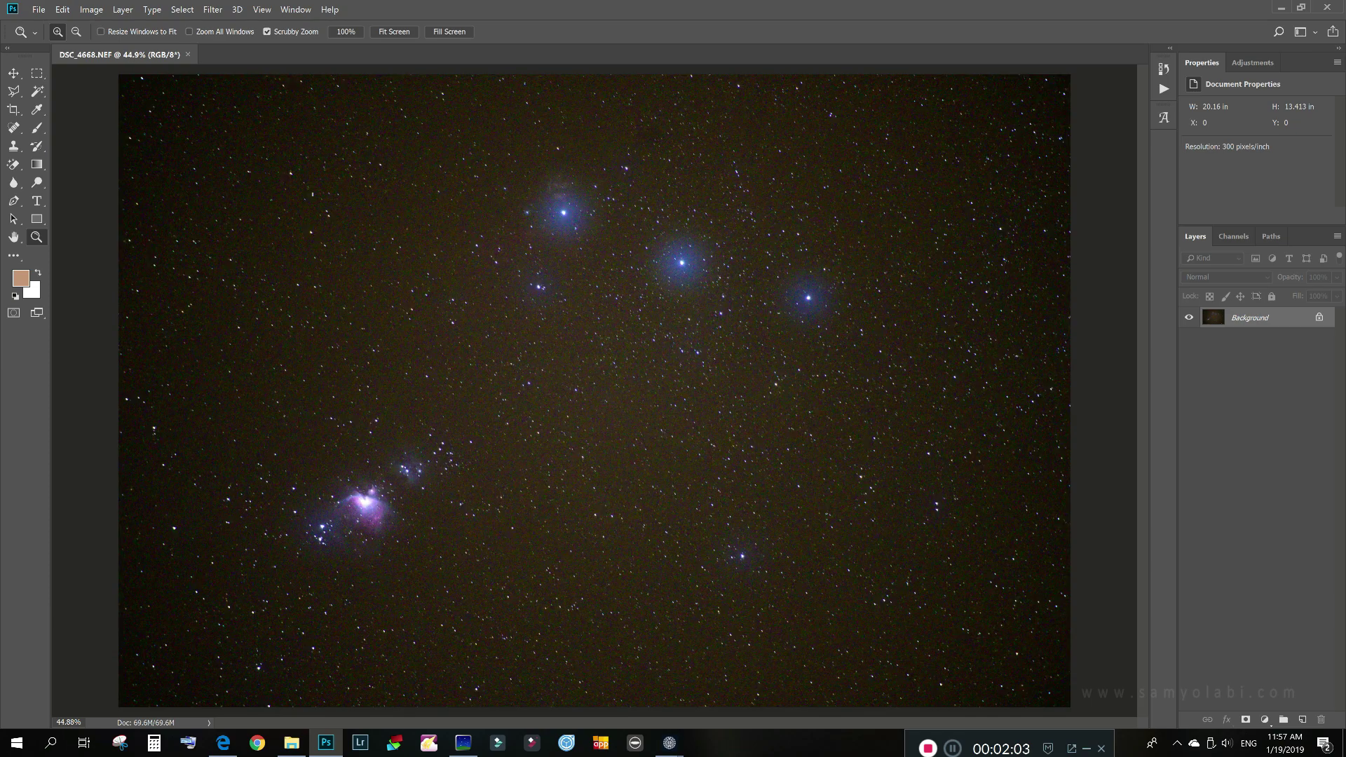
Switch to the browser to view the Sequator download page, and return to Photoshop
left_click(223, 743)
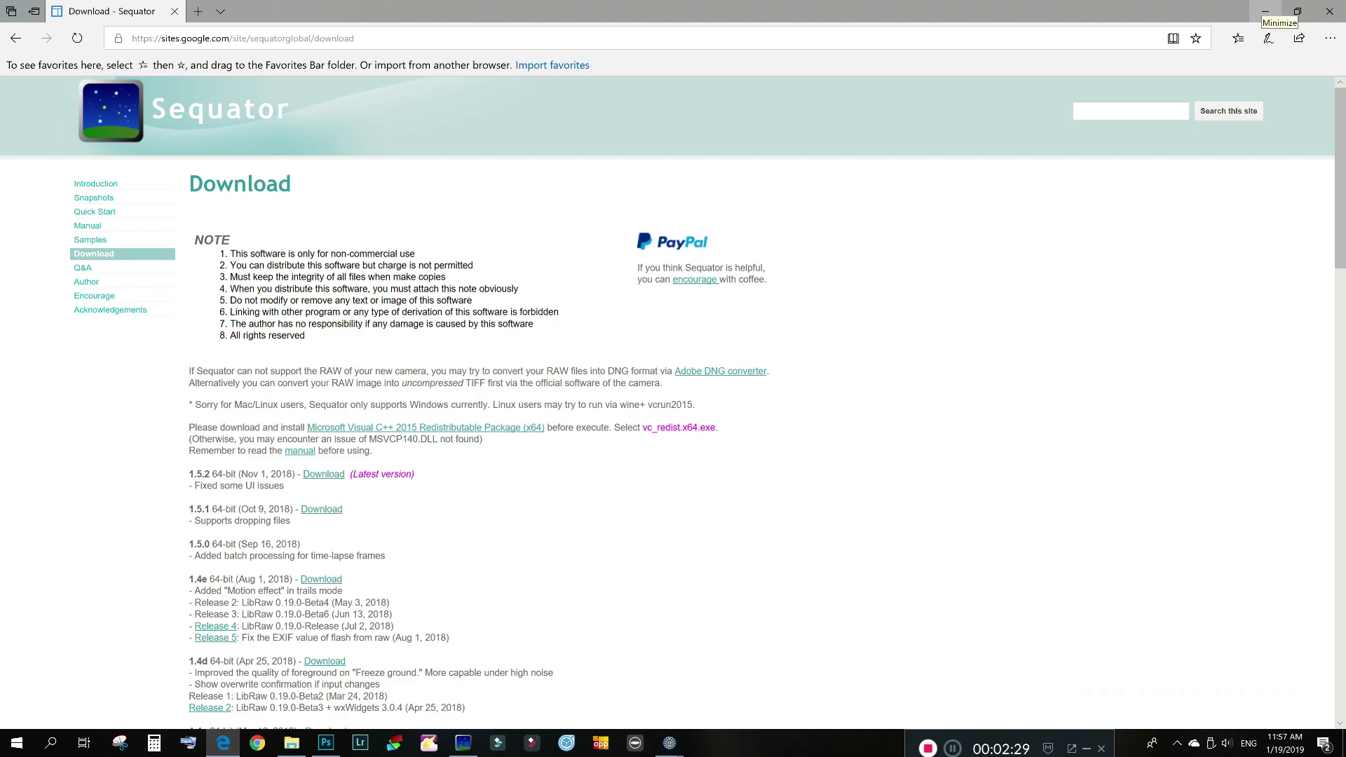
left_click(1266, 11)
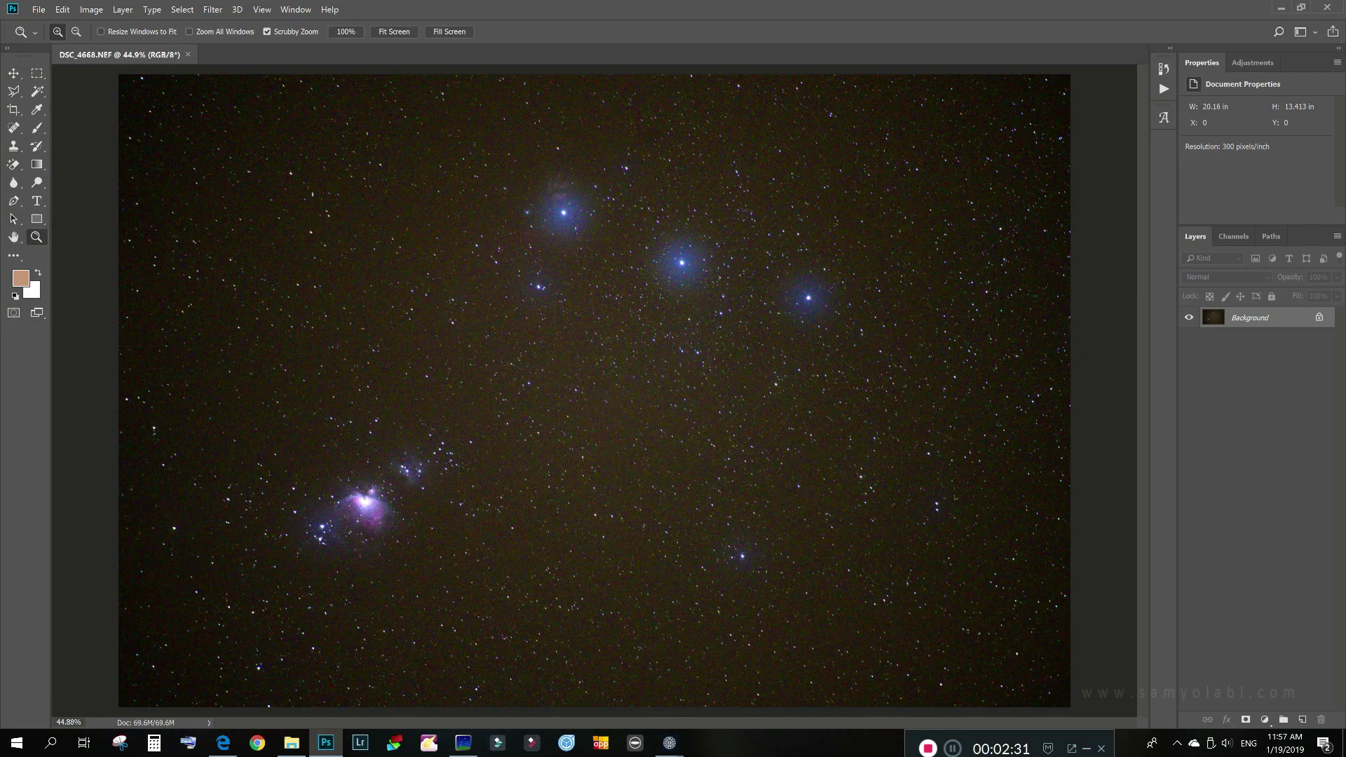
Switch to Sequator, widen the project pane, and add light frames DSC_4667 to DSC_4690 as star images
left_click(463, 743)
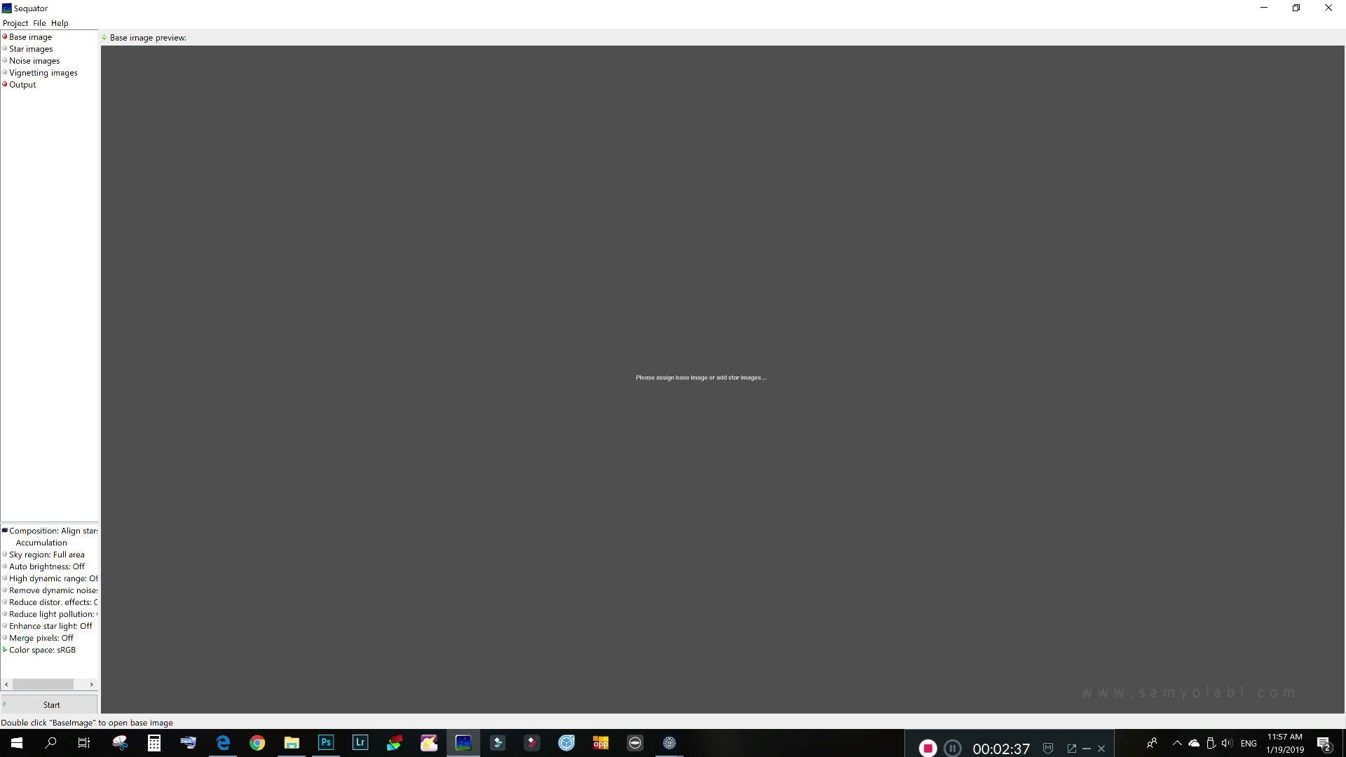
left_click_drag(100, 377, 234, 377)
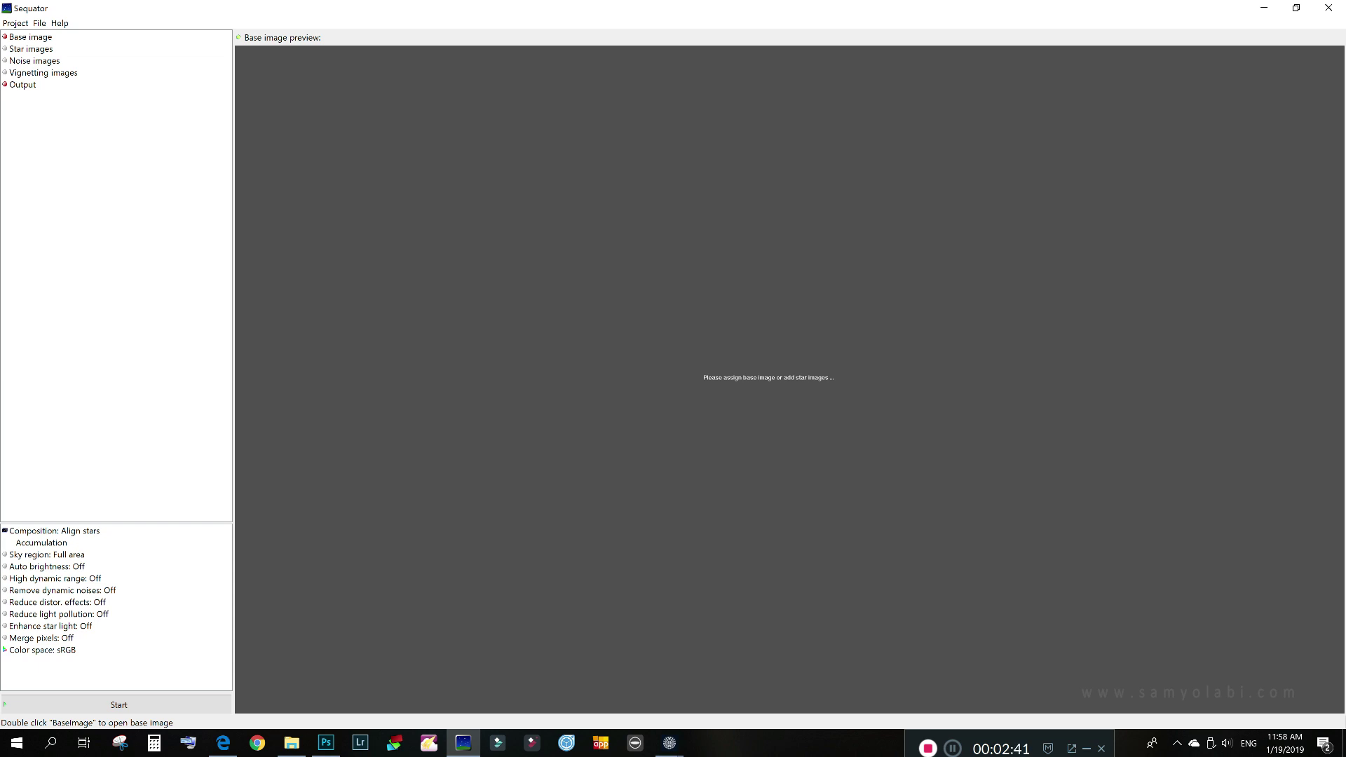
right_click(32, 50)
left_click(50, 57)
double_click(308, 125)
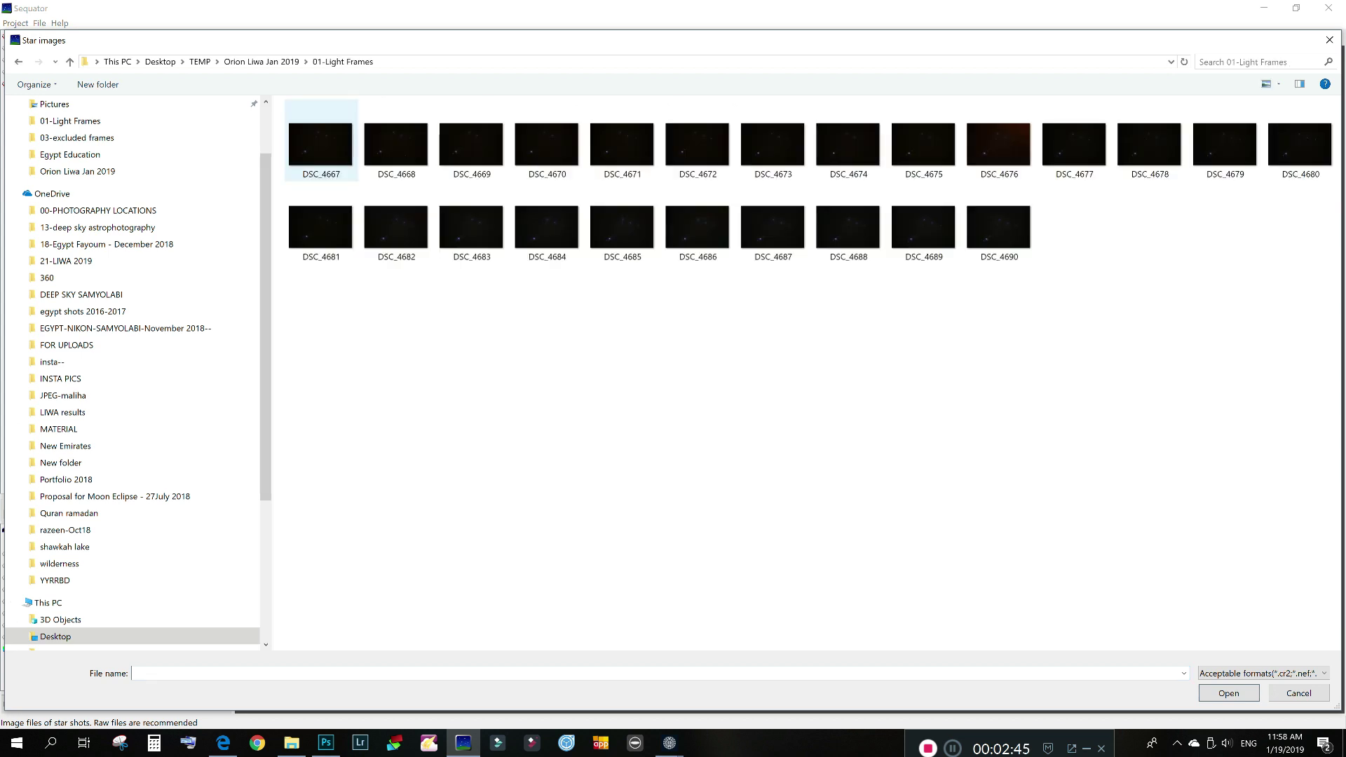
left_click_drag(1313, 423, 284, 95)
left_click(1229, 693)
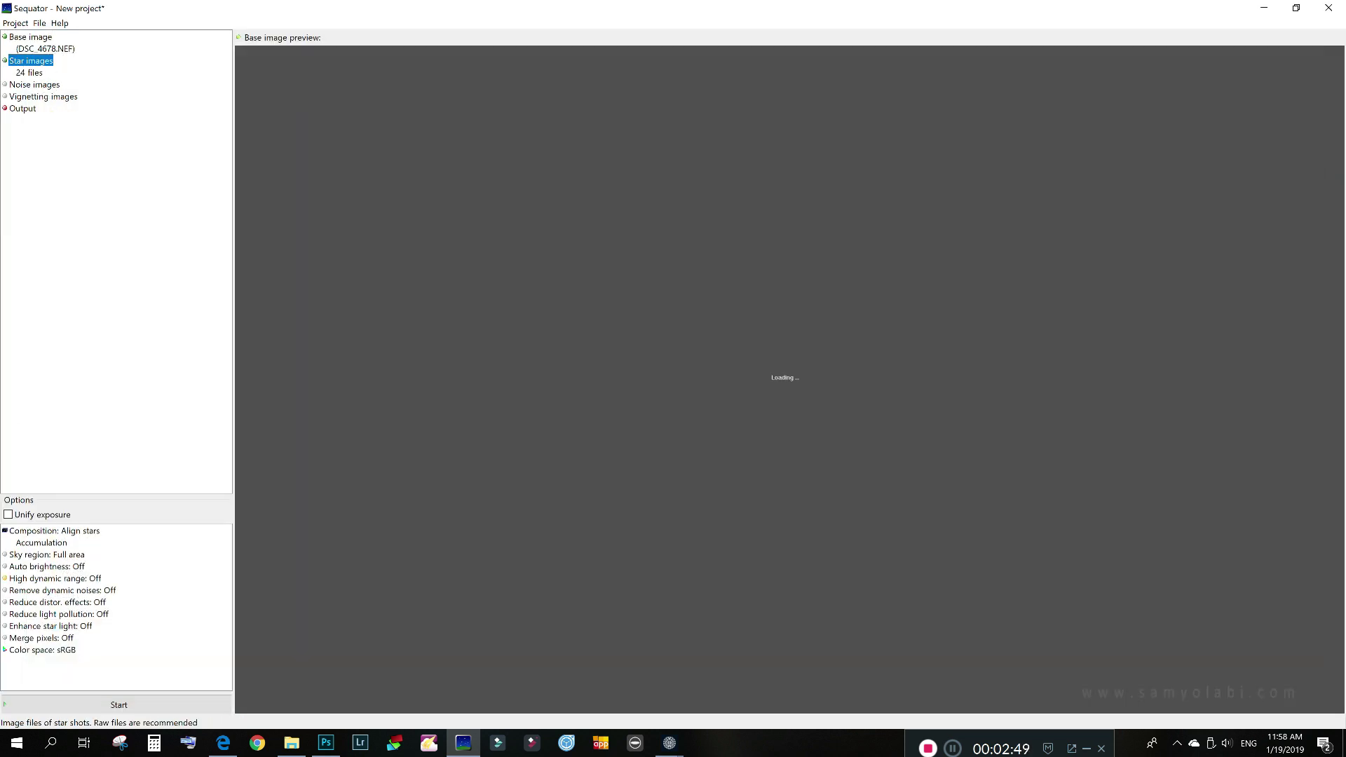
Add dark frames DSC_4723 to DSC_4734 from the 02-Dark Frames folder as noise images
right_click(42, 87)
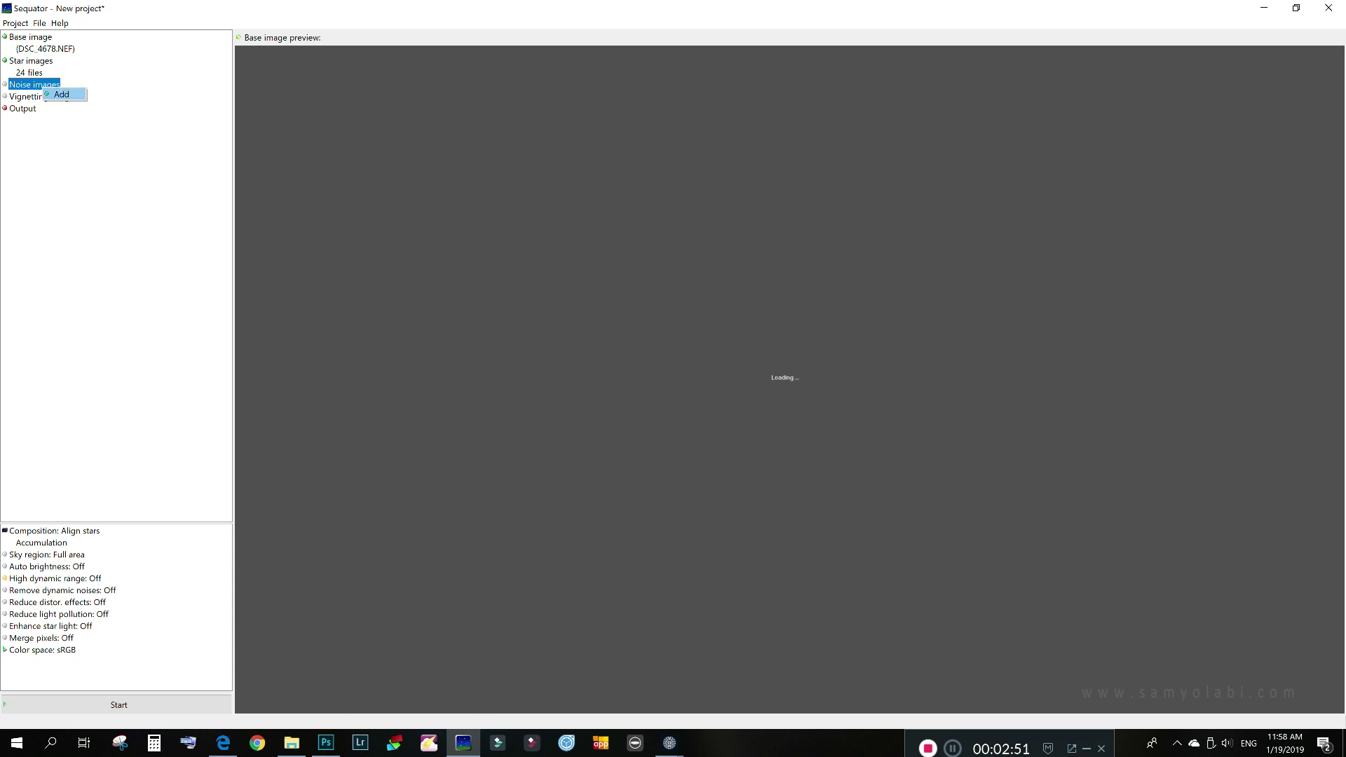
left_click(62, 94)
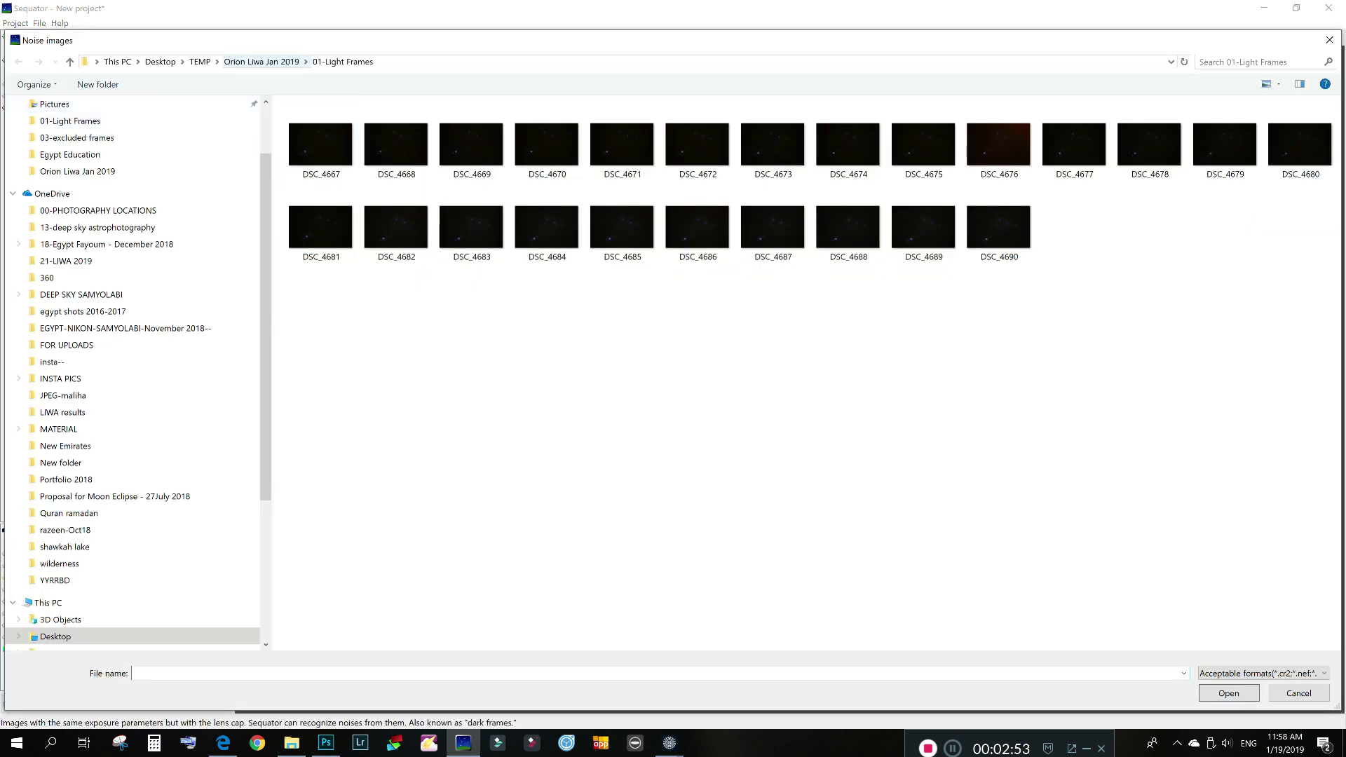
left_click(262, 62)
double_click(331, 140)
left_click_drag(1313, 347, 278, 96)
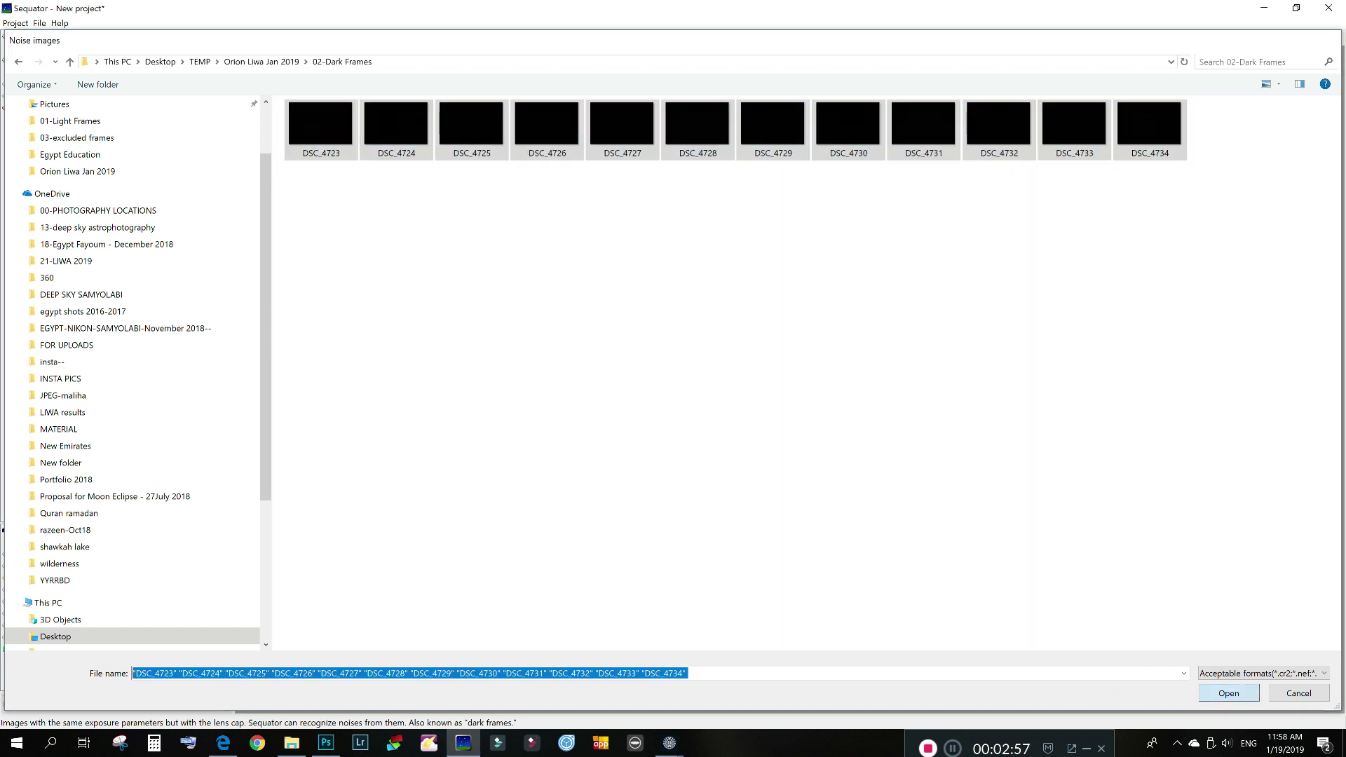
left_click(1230, 693)
Set the output to an uncompressed TIFF named "orion 01" in the Orion Liwa Jan 2019 folder
left_click(43, 108)
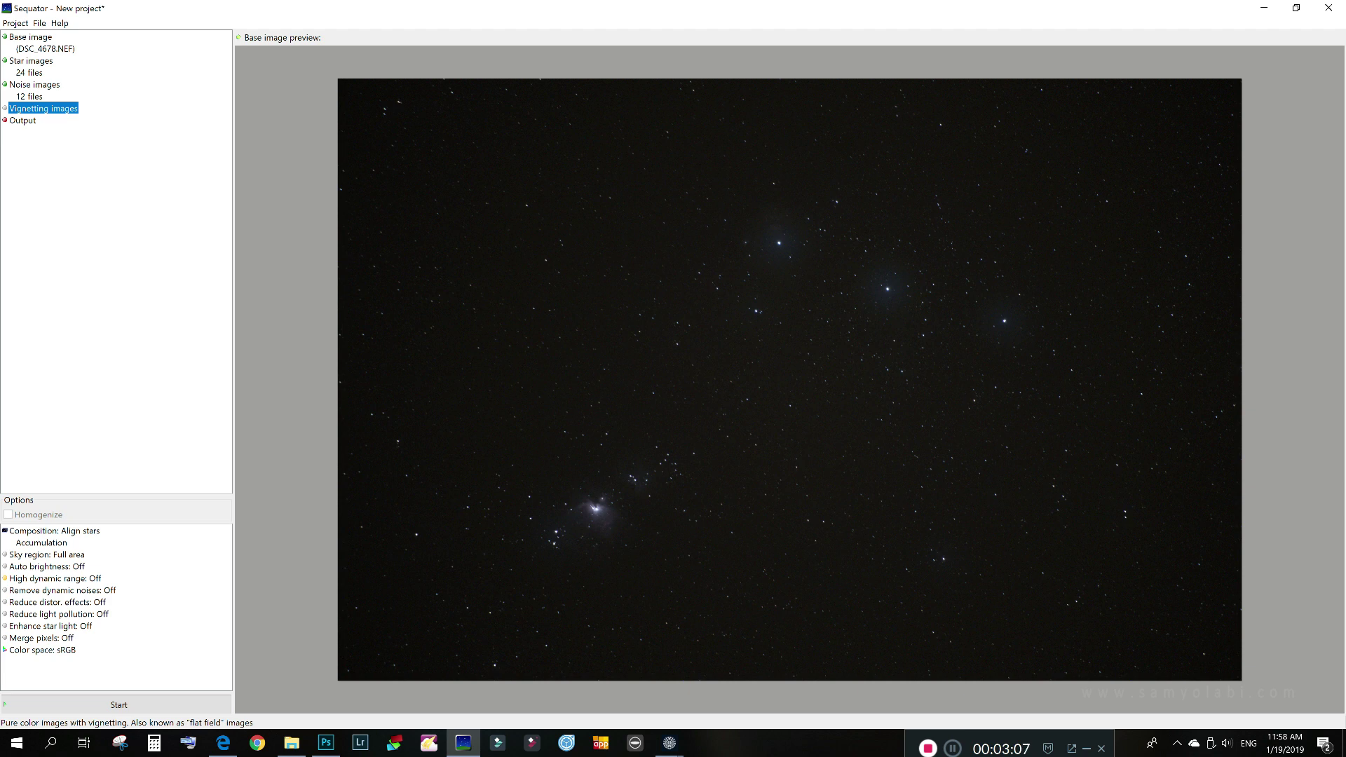
left_click(22, 120)
right_click(32, 119)
left_click(62, 125)
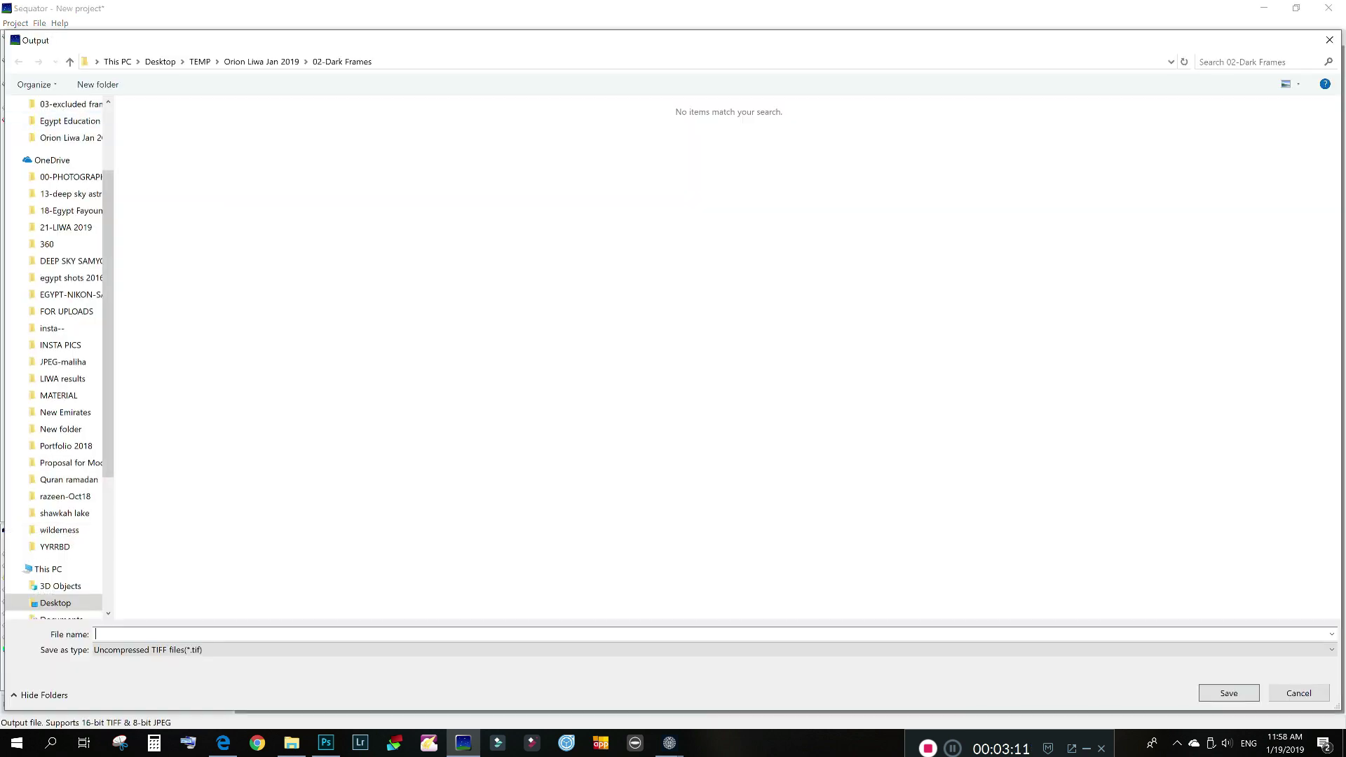
left_click(261, 61)
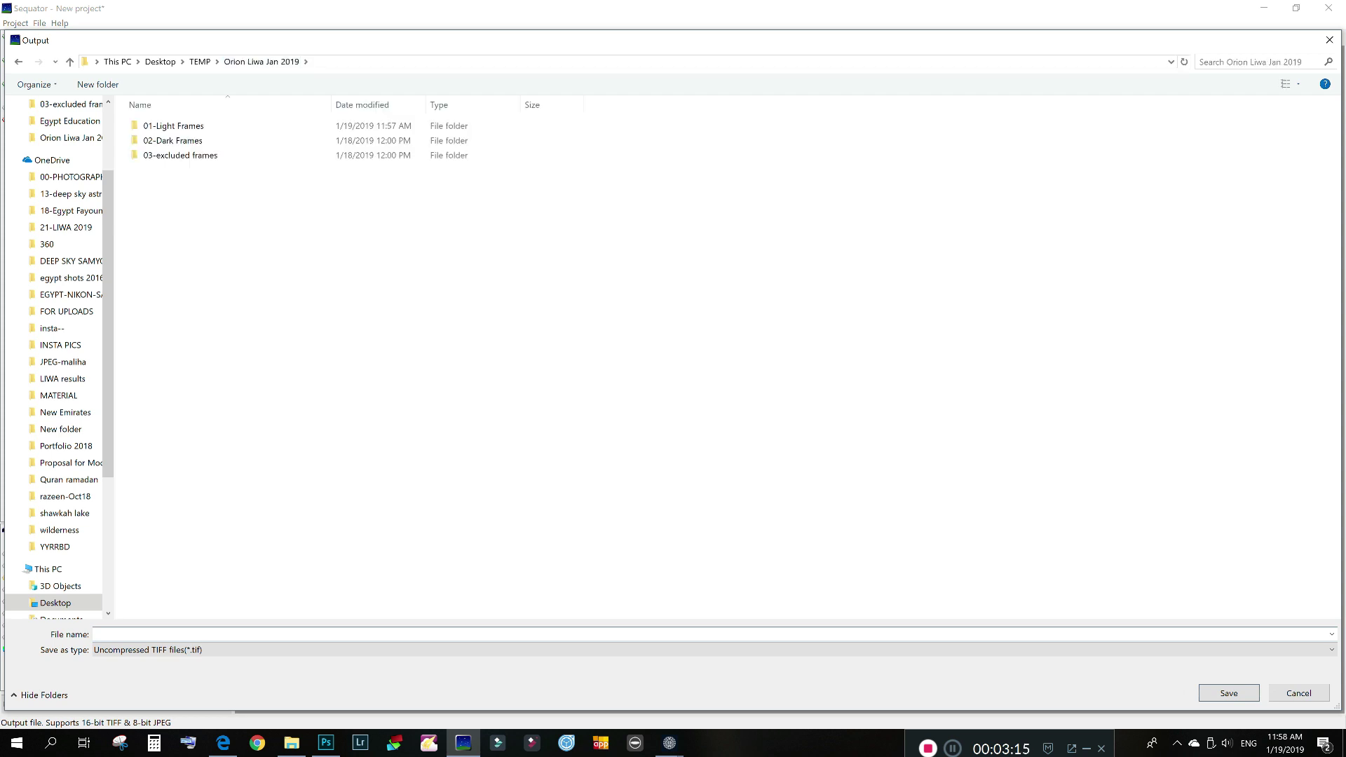
type("rion 01")
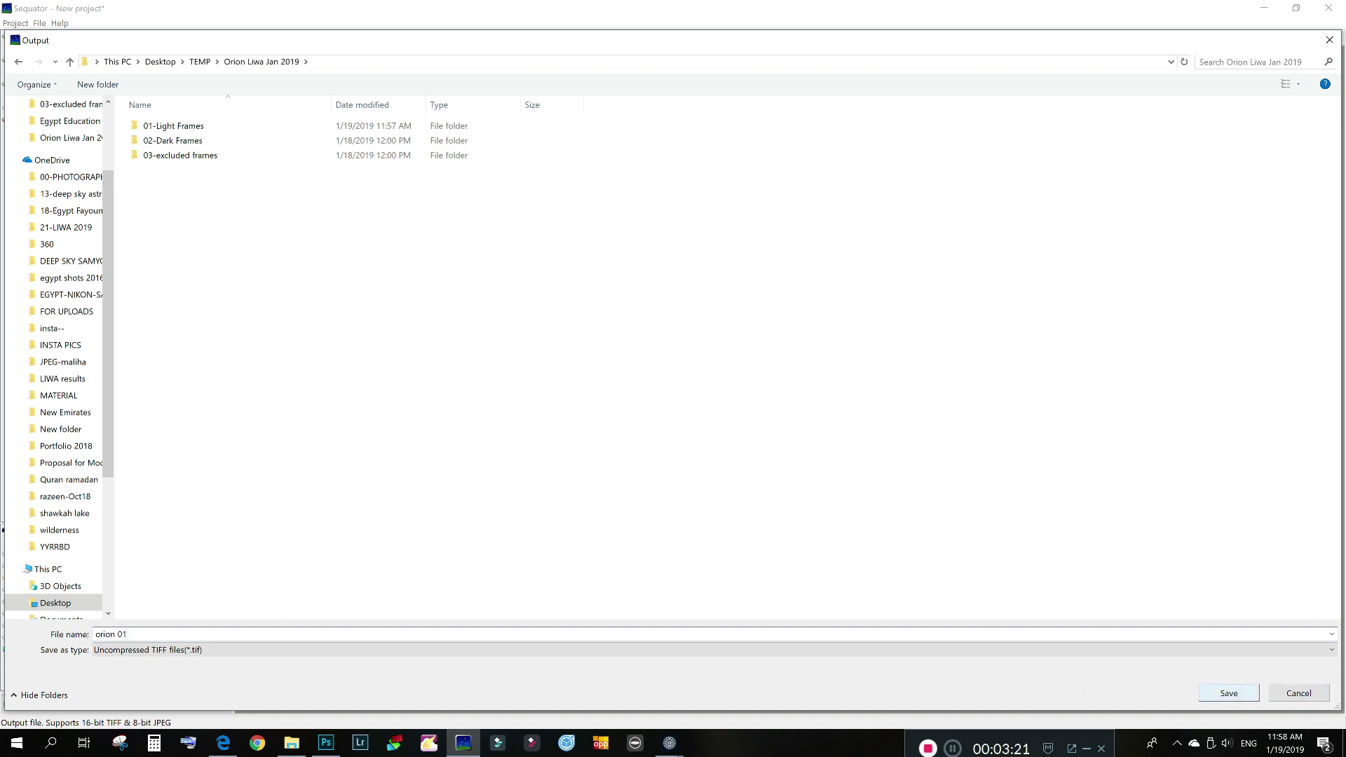
left_click(1229, 693)
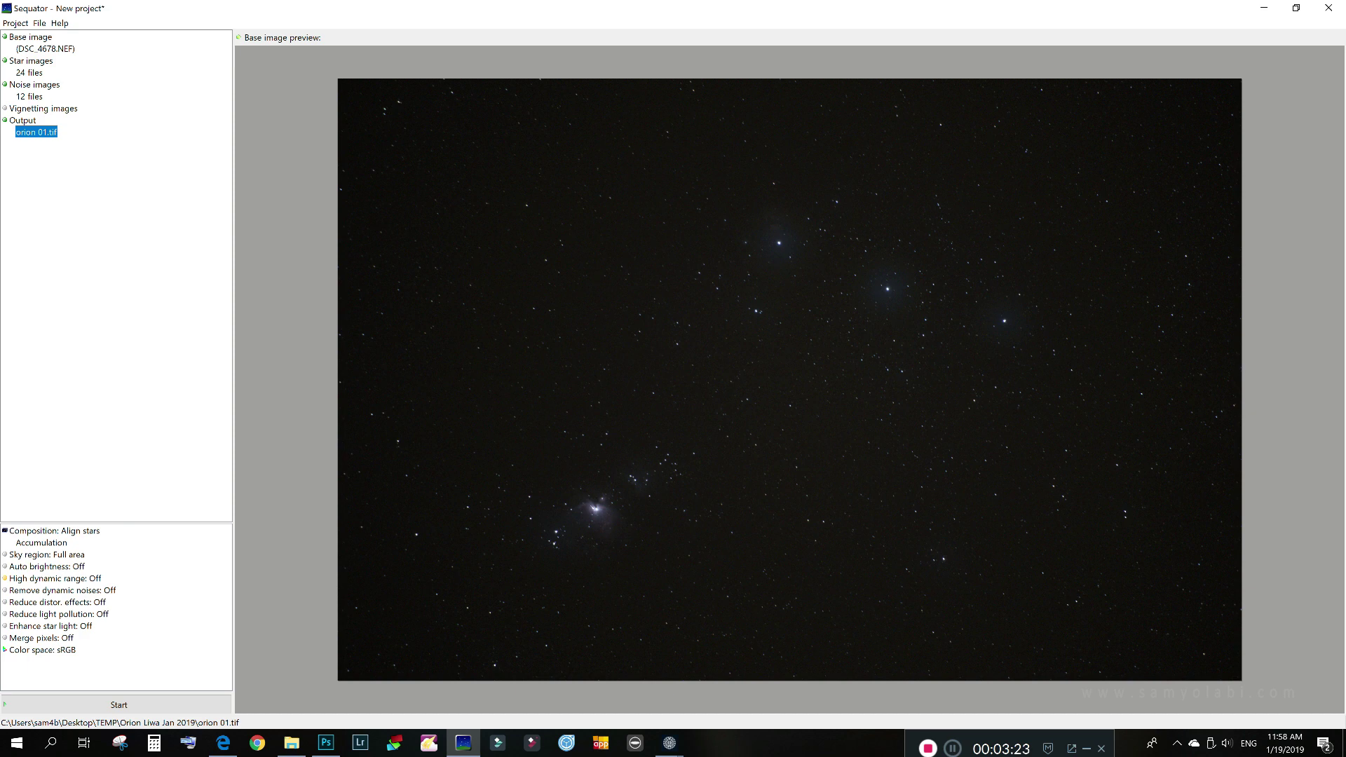
Review the composition options for aligning stars and the sky region options
left_click(54, 531)
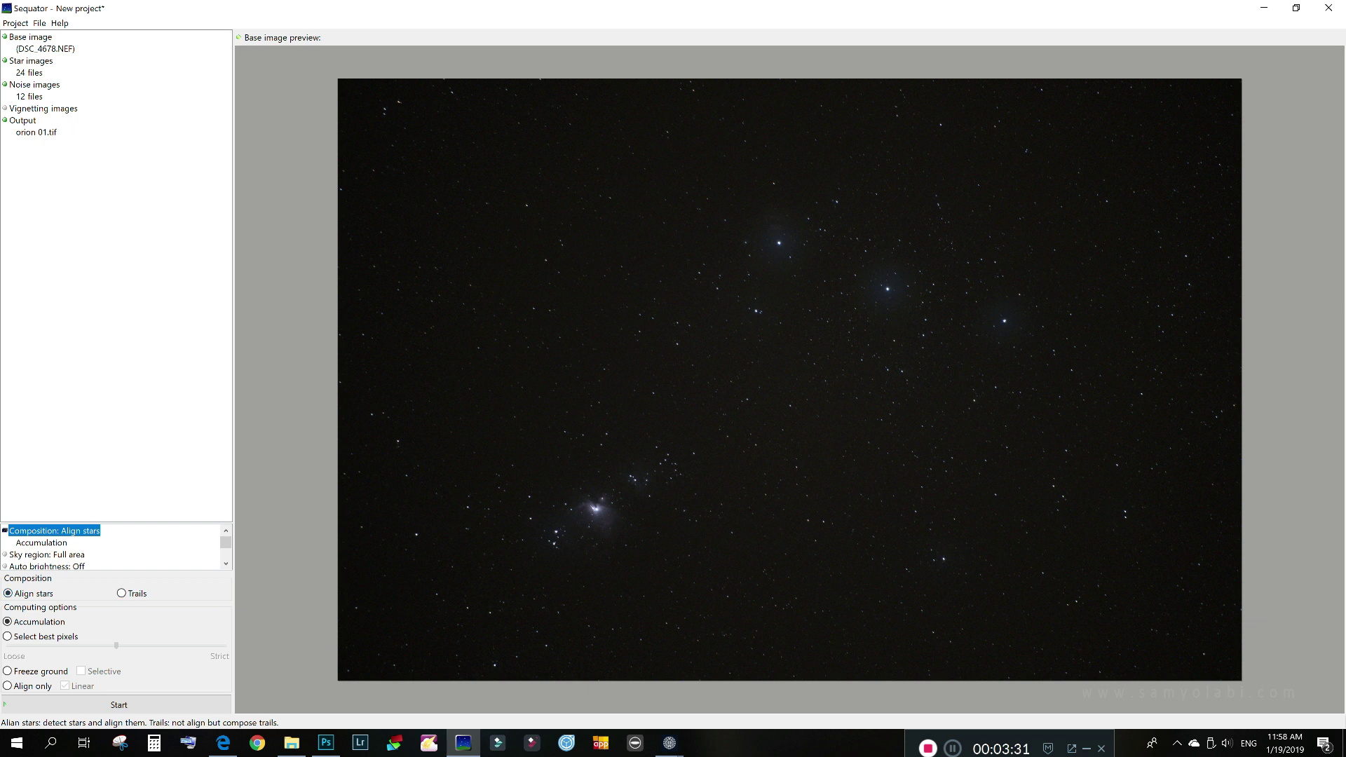
left_click(46, 554)
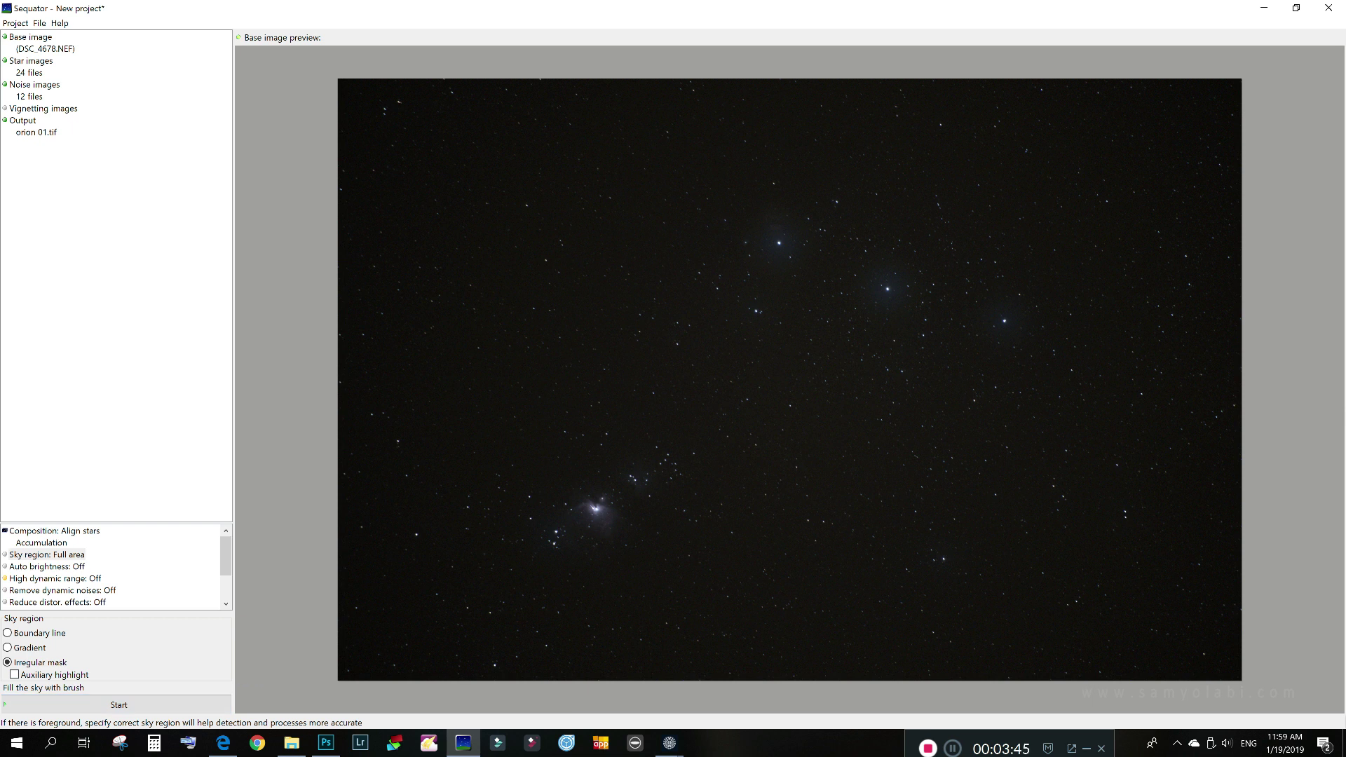
Turn on Auto brightness and High dynamic range for the stacked result
left_click(46, 567)
right_click(46, 567)
left_click(64, 575)
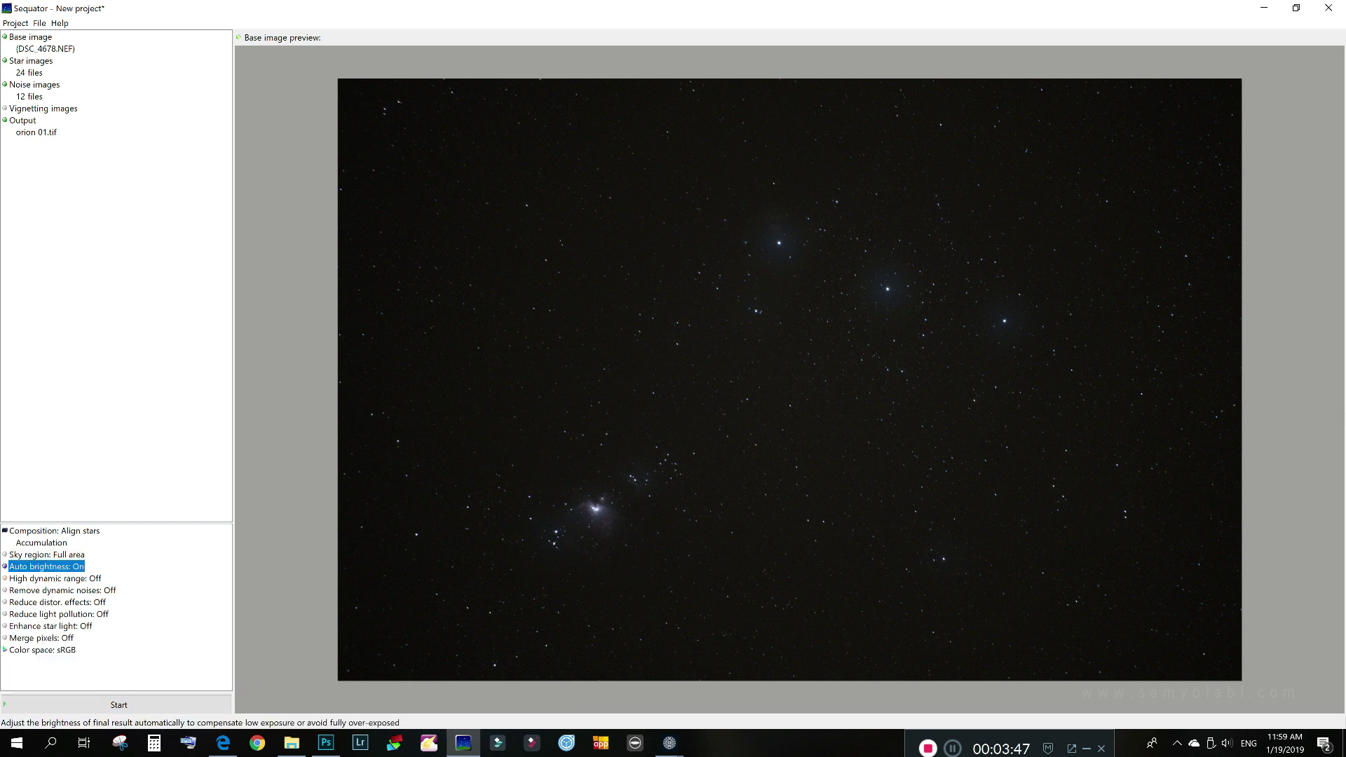
left_click(55, 578)
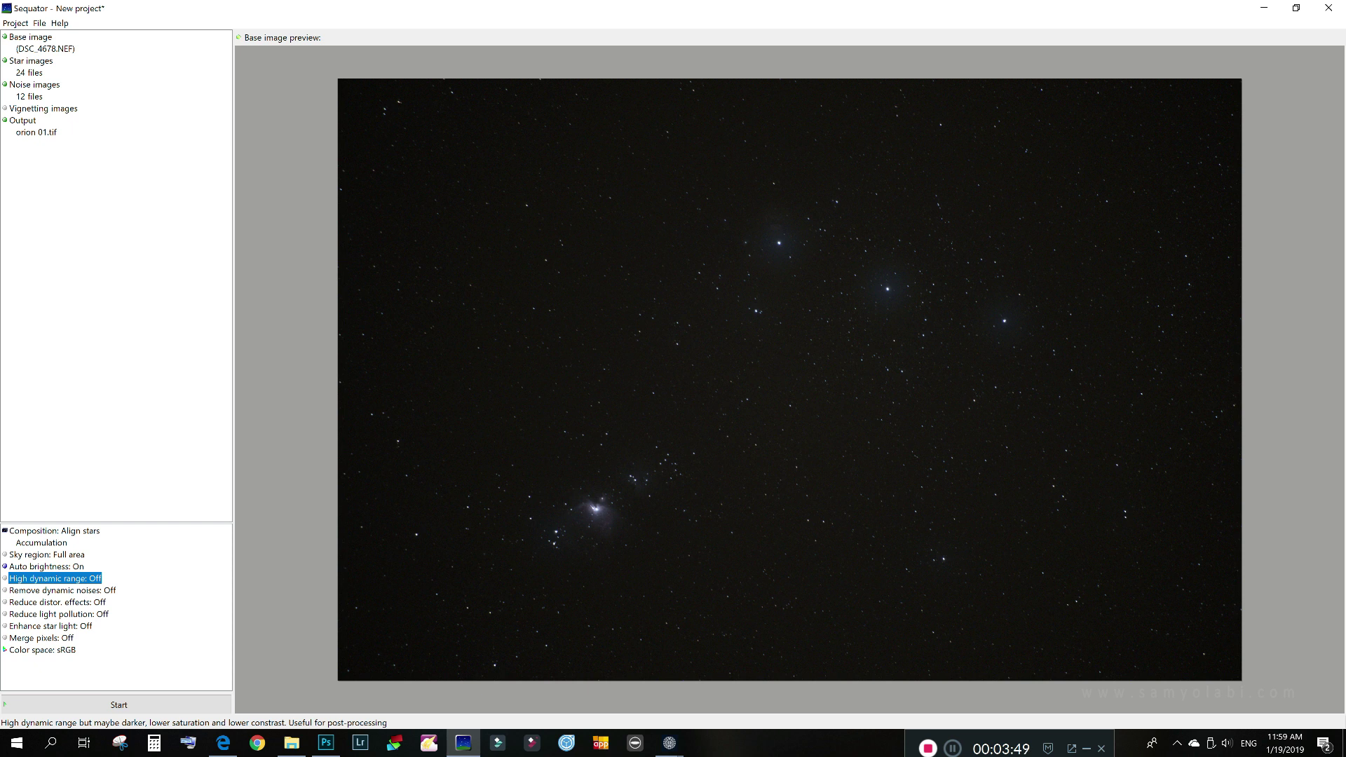
right_click(56, 579)
left_click(74, 586)
Turn on Remove dynamic noises and set Reduce distortion effects to Tele
left_click(62, 591)
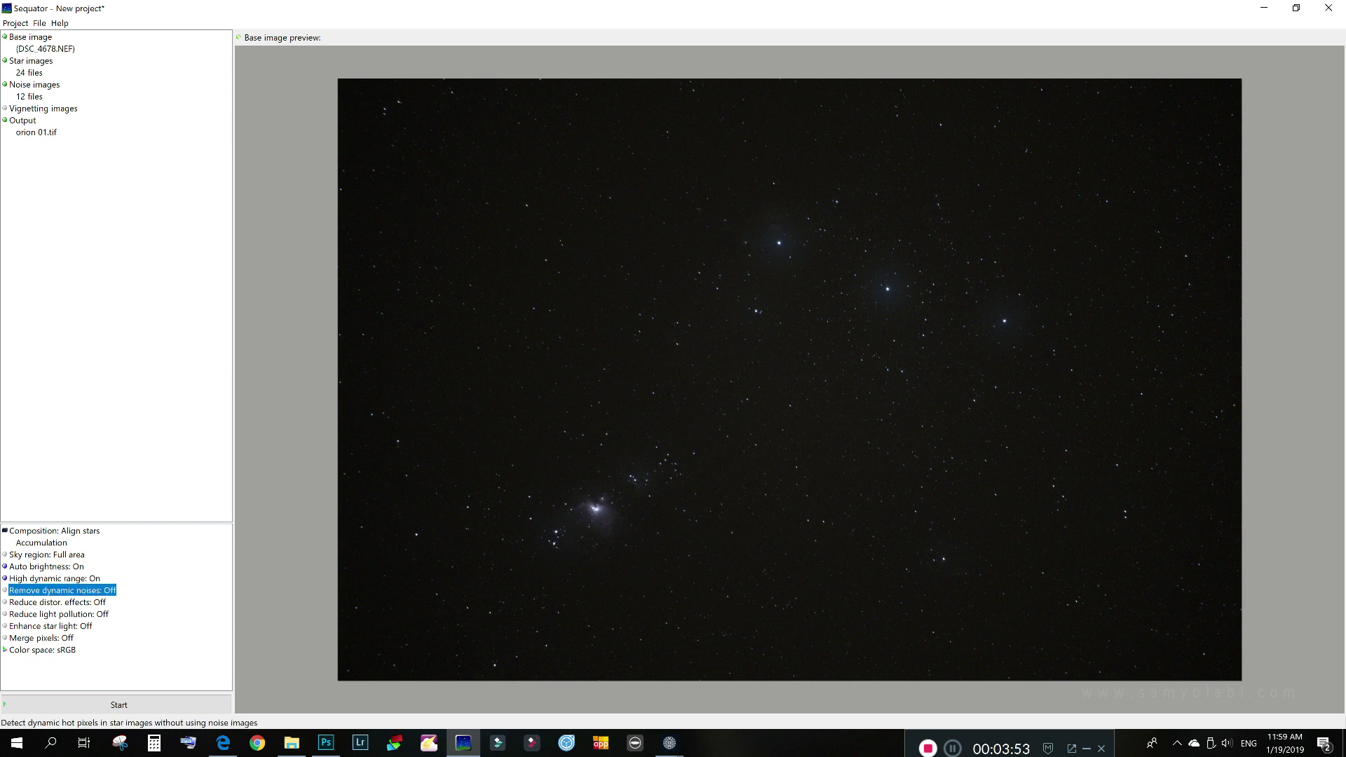
right_click(47, 591)
left_click(65, 597)
left_click(58, 602)
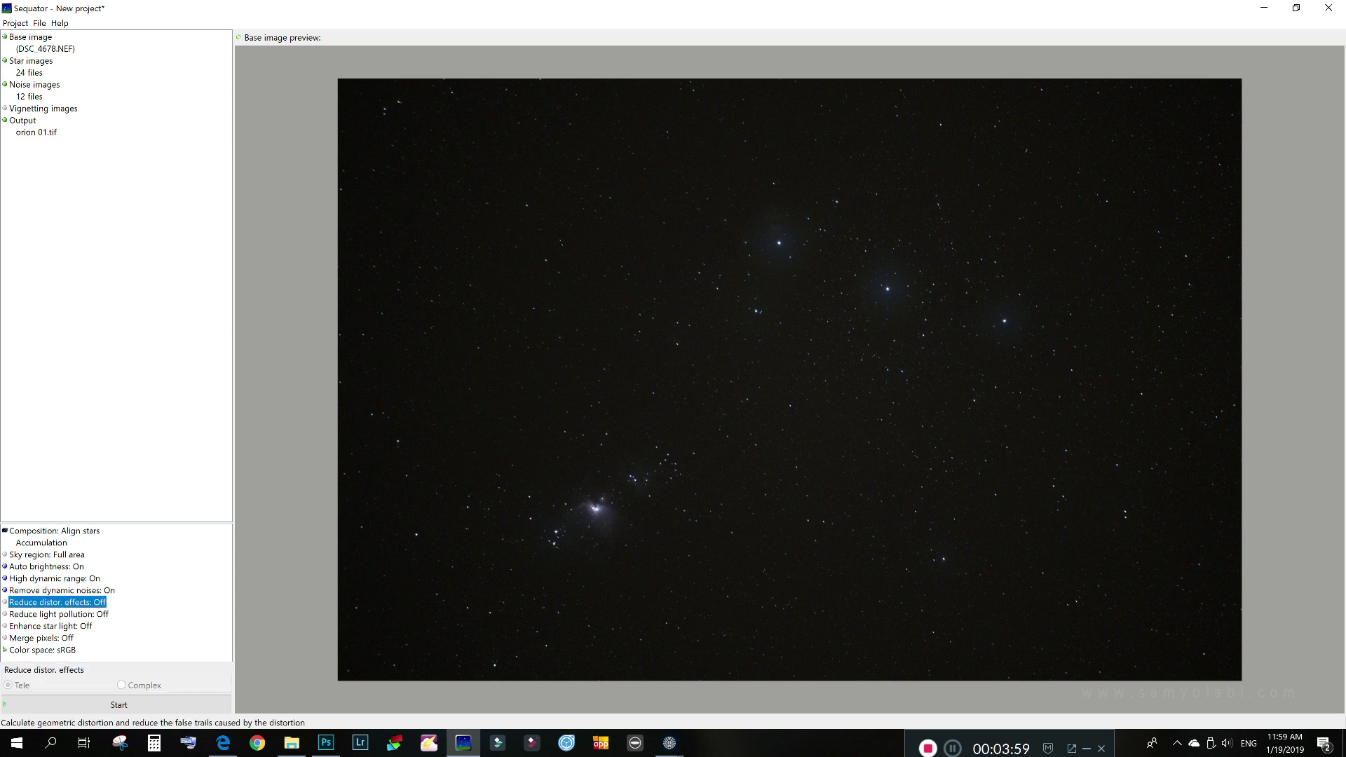
left_click(87, 603)
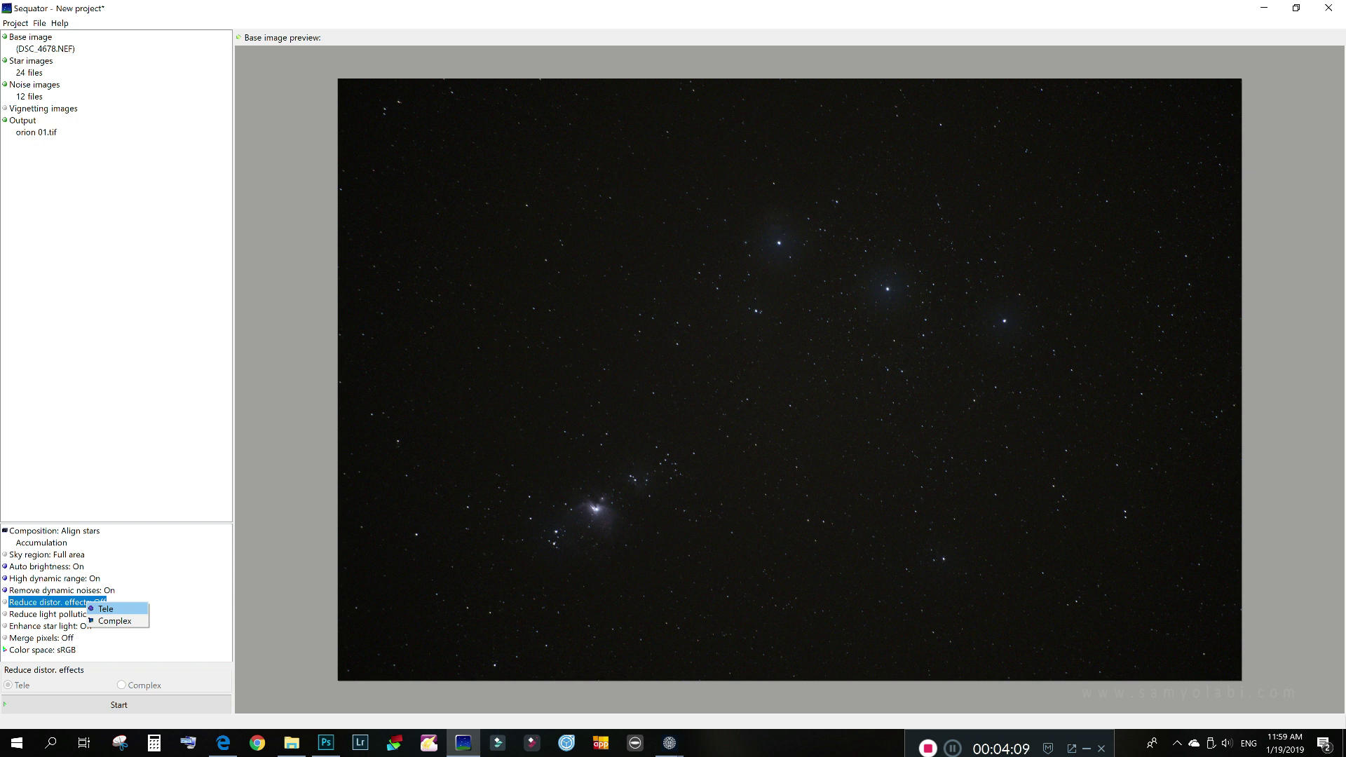
left_click(105, 609)
Enlarge the options pane and set Reduce light pollution to Deep sky
key("Down")
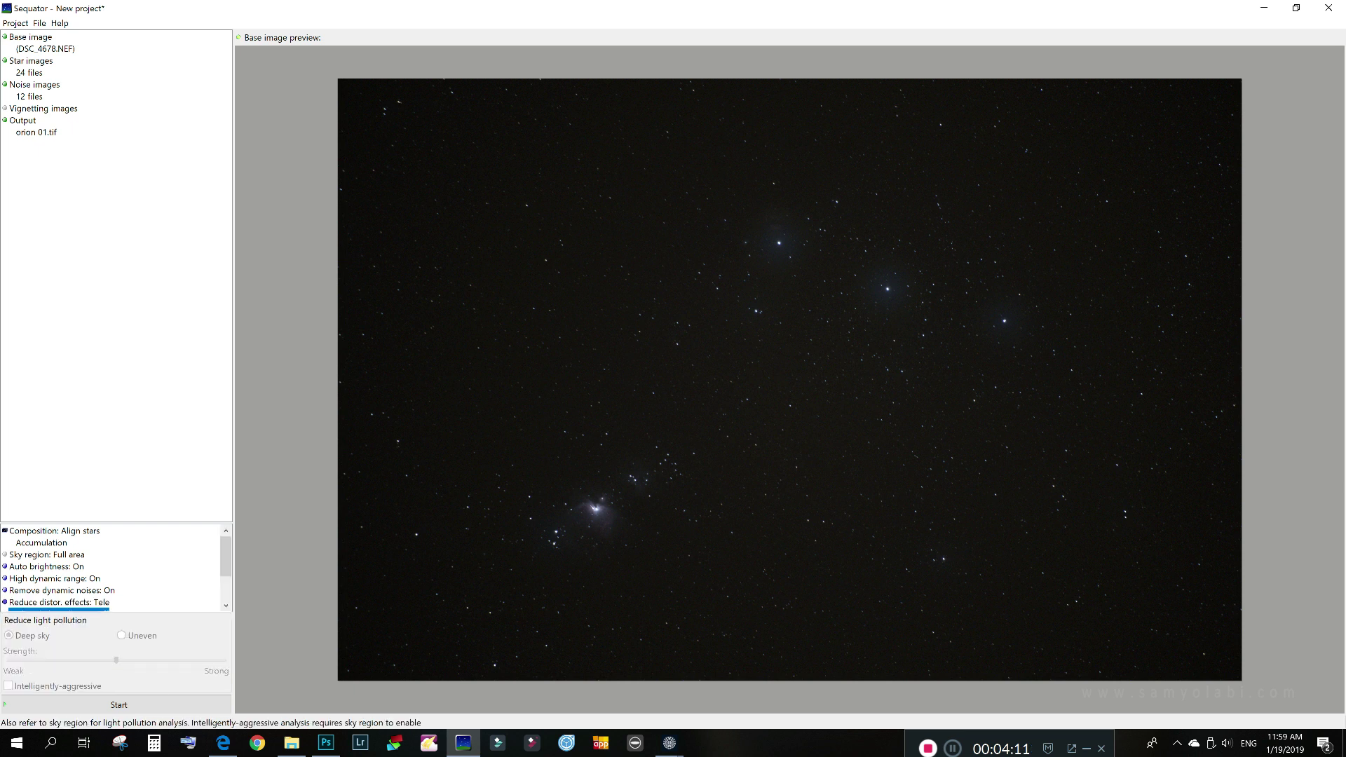
left_click_drag(115, 522, 116, 364)
right_click(81, 456)
left_click(101, 463)
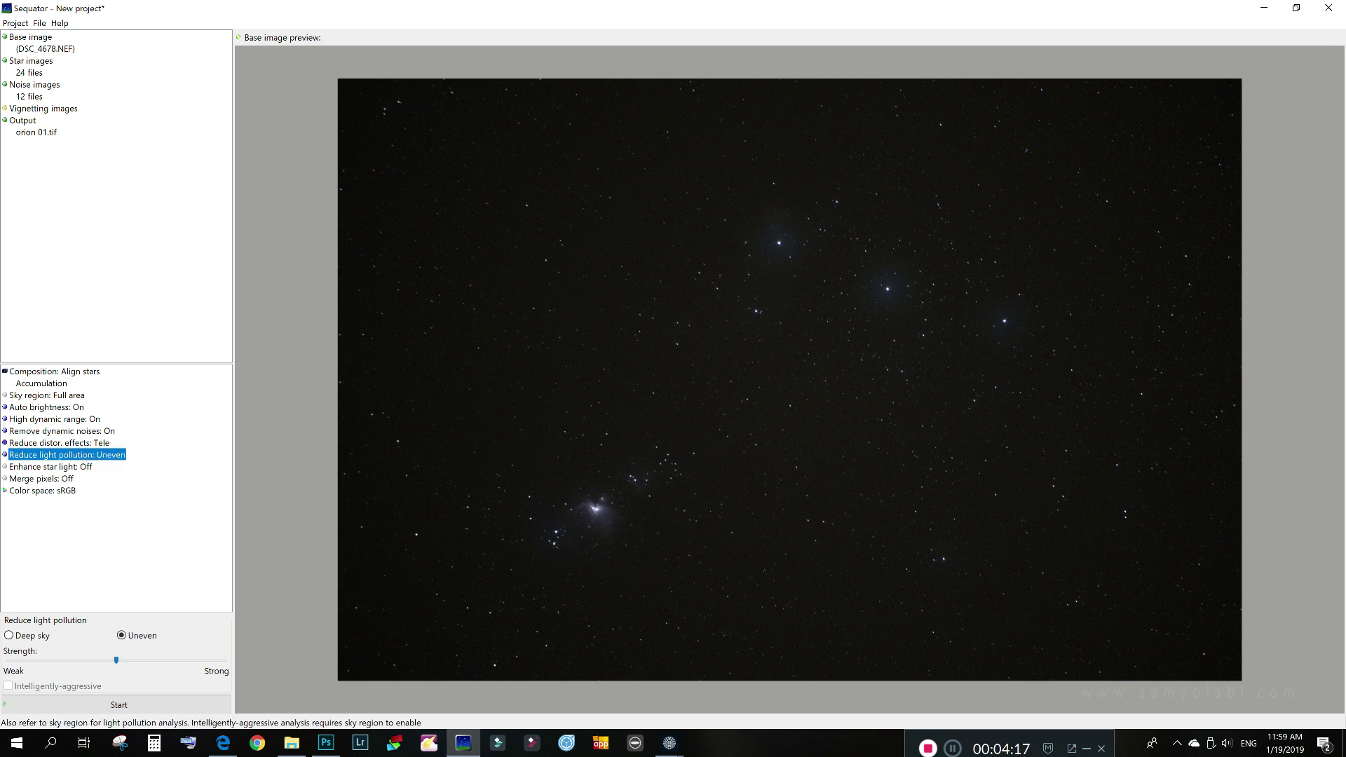
left_click(9, 635)
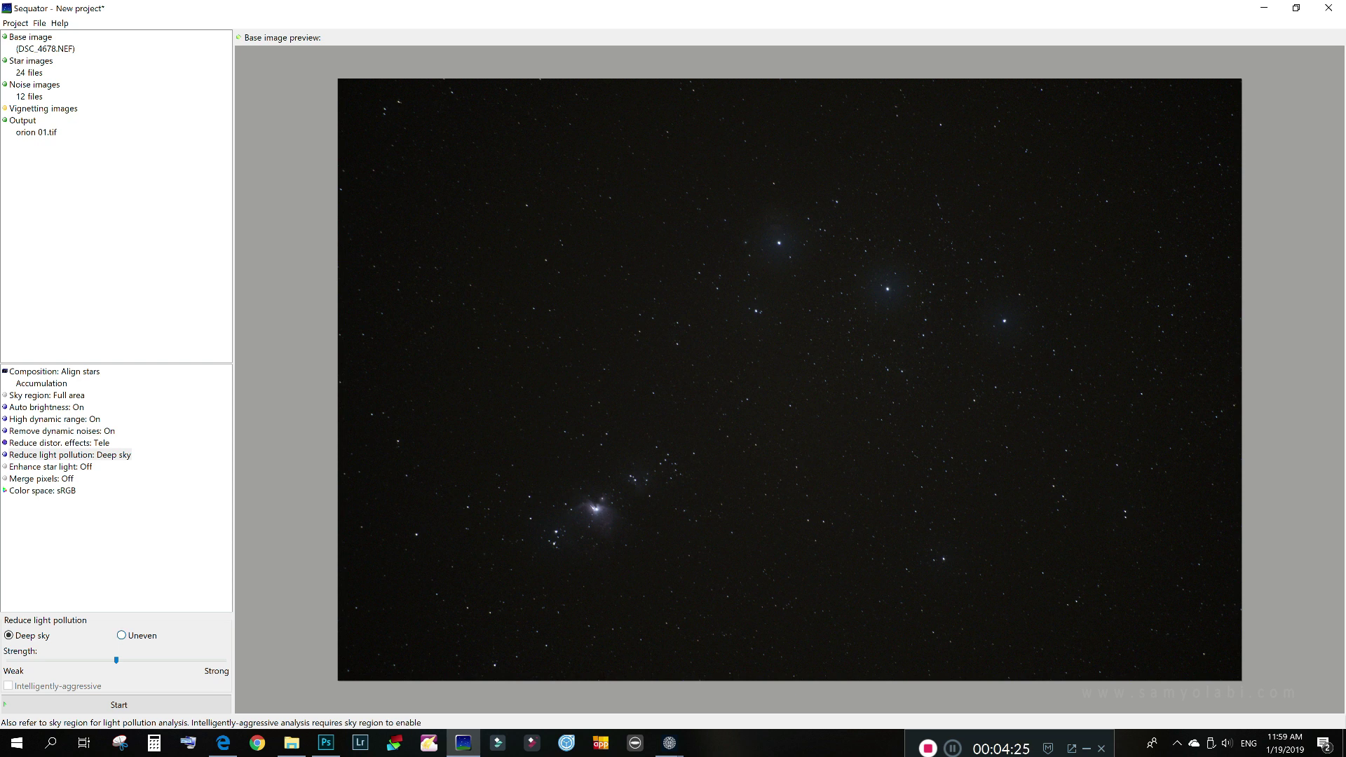
Check the Enhance star light, Merge pixels and Color space options, run the stacking, and close the processing window when it finishes
left_click(51, 466)
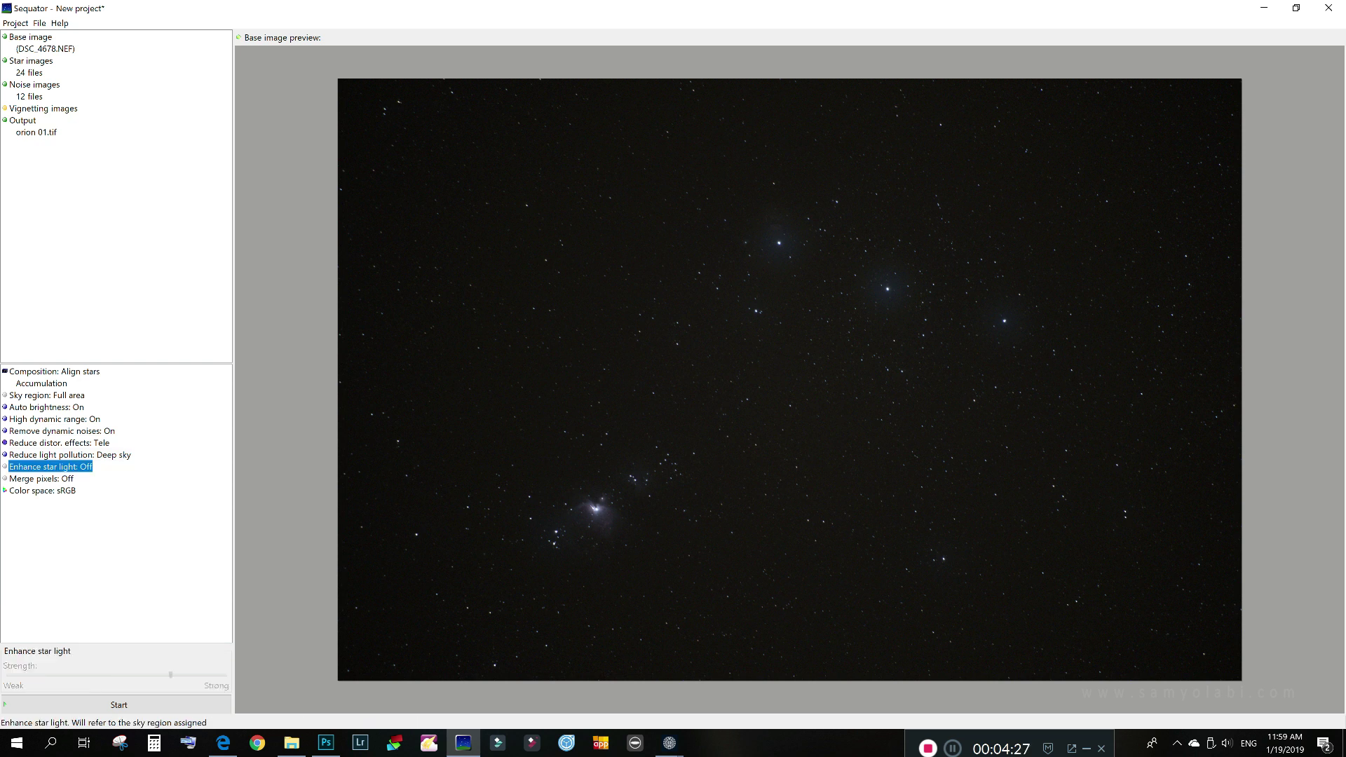
left_click(41, 479)
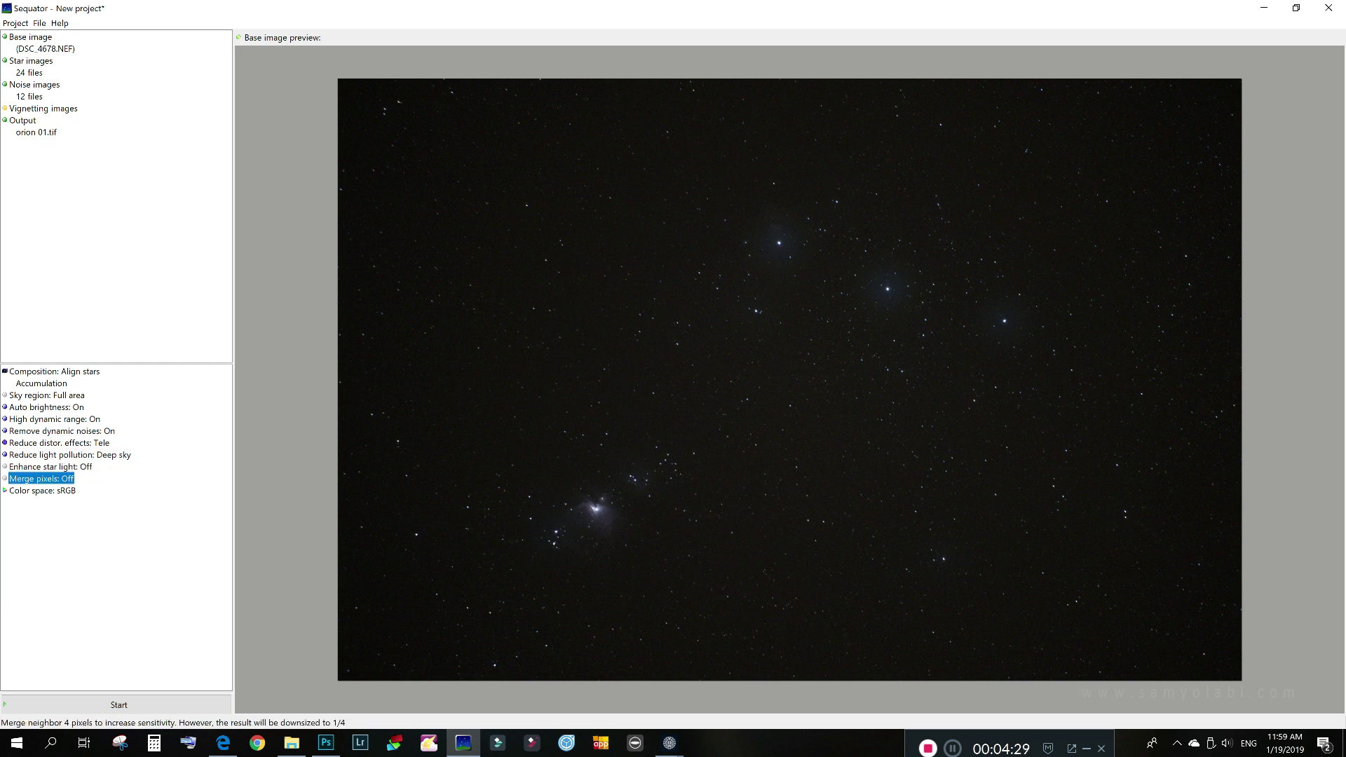
left_click(42, 491)
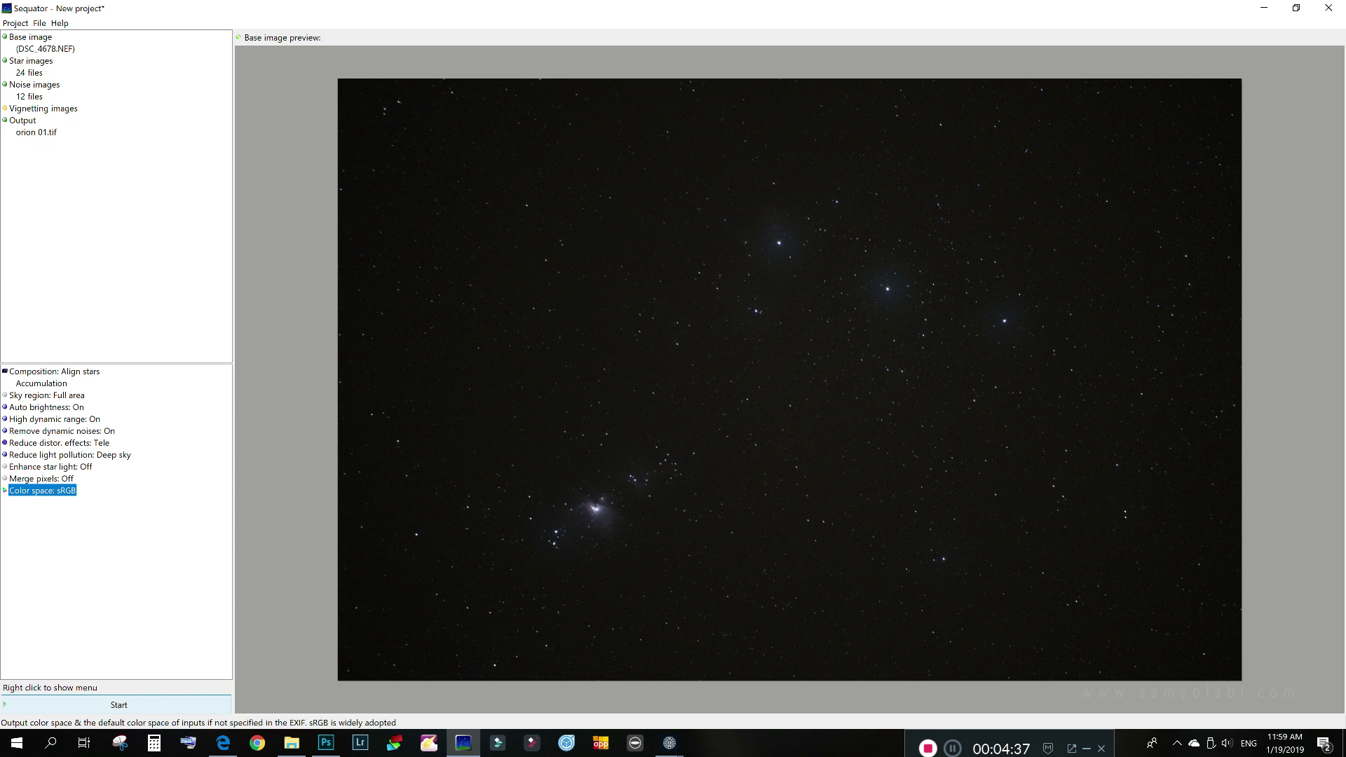
left_click(119, 704)
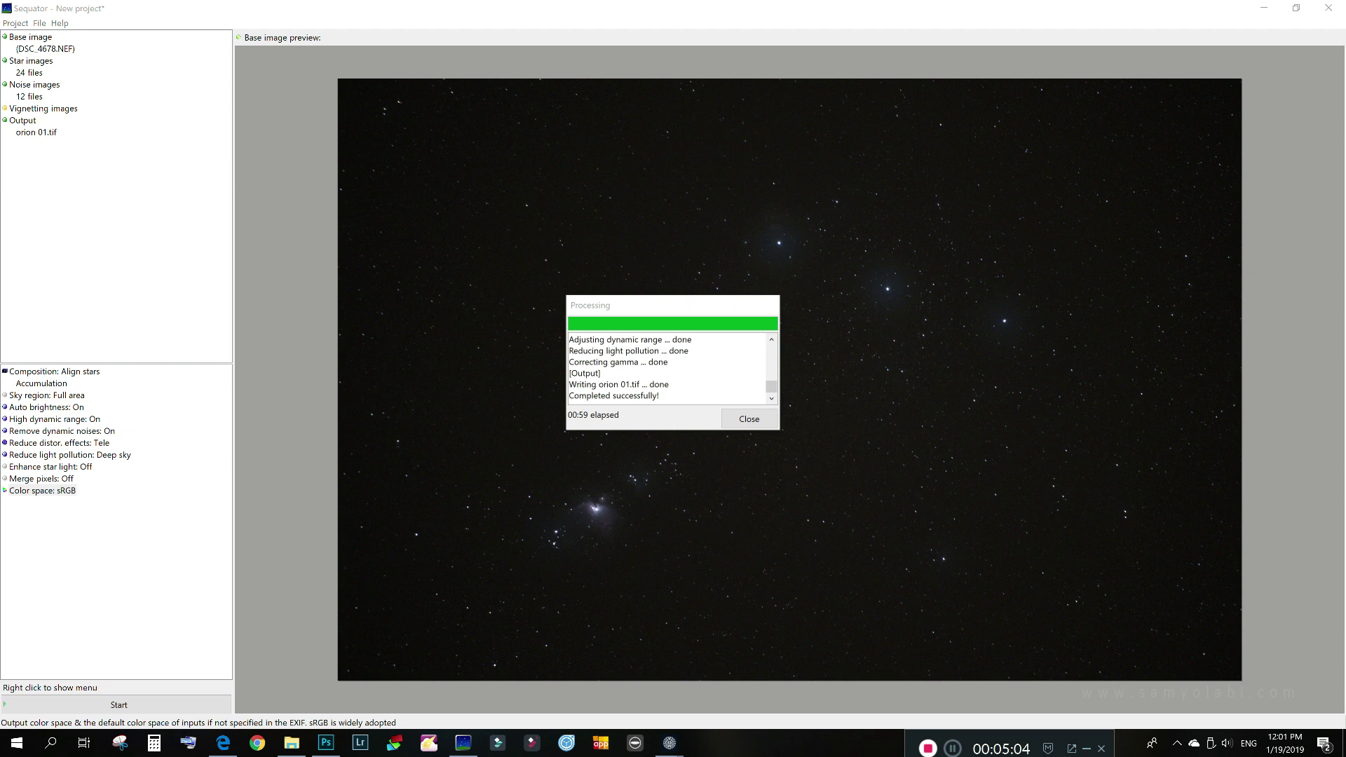
left_click(749, 418)
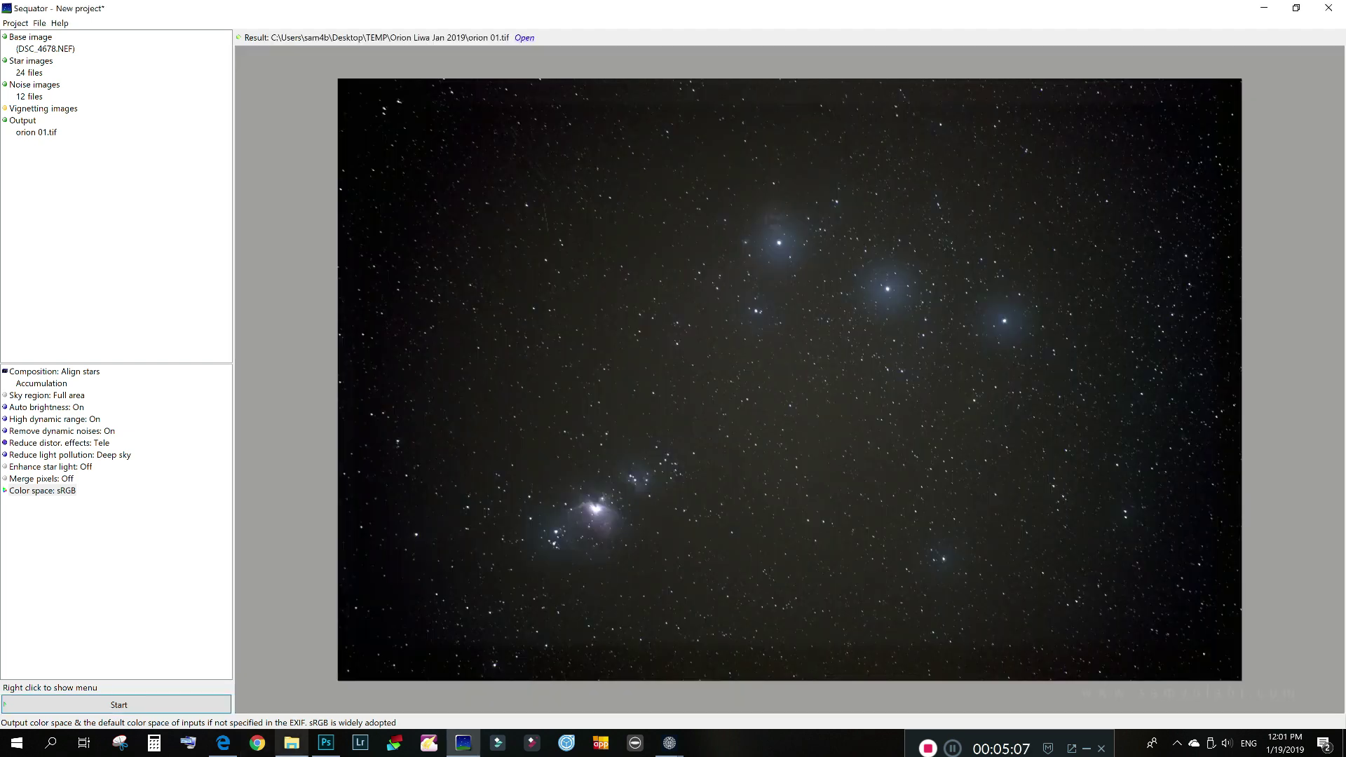
Open the stacked orion 01 image from the Orion Liwa Jan 2019 folder in Adobe Photoshop CC 2018 and fit it to the screen
left_click(292, 742)
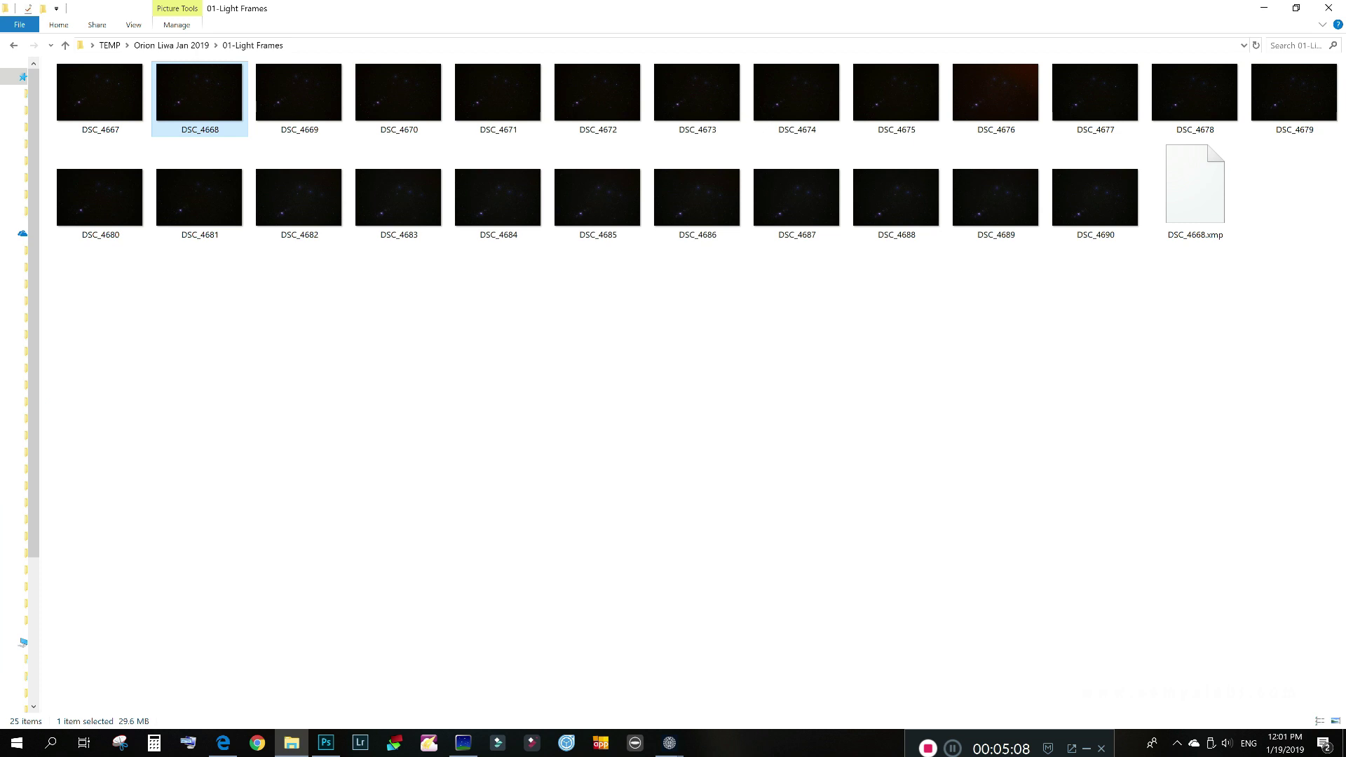
left_click(171, 45)
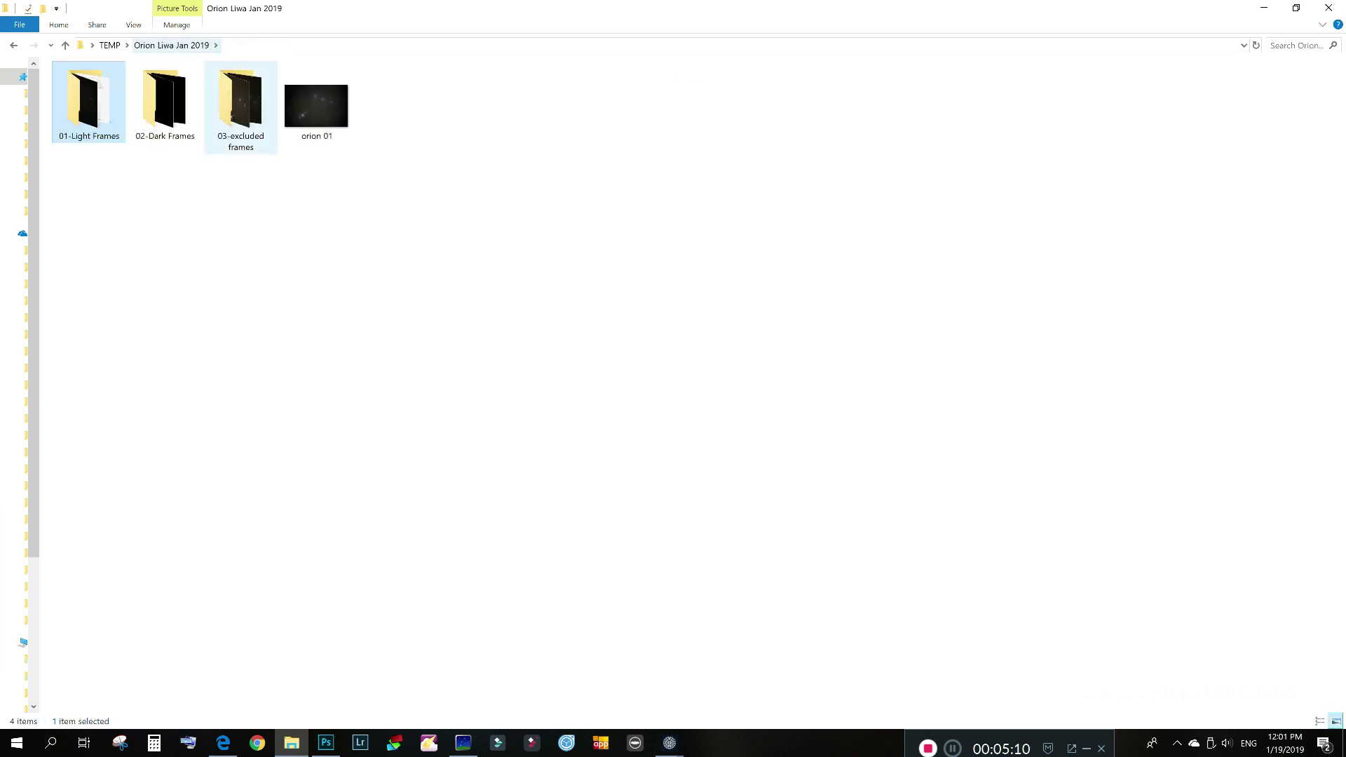
left_click(316, 105)
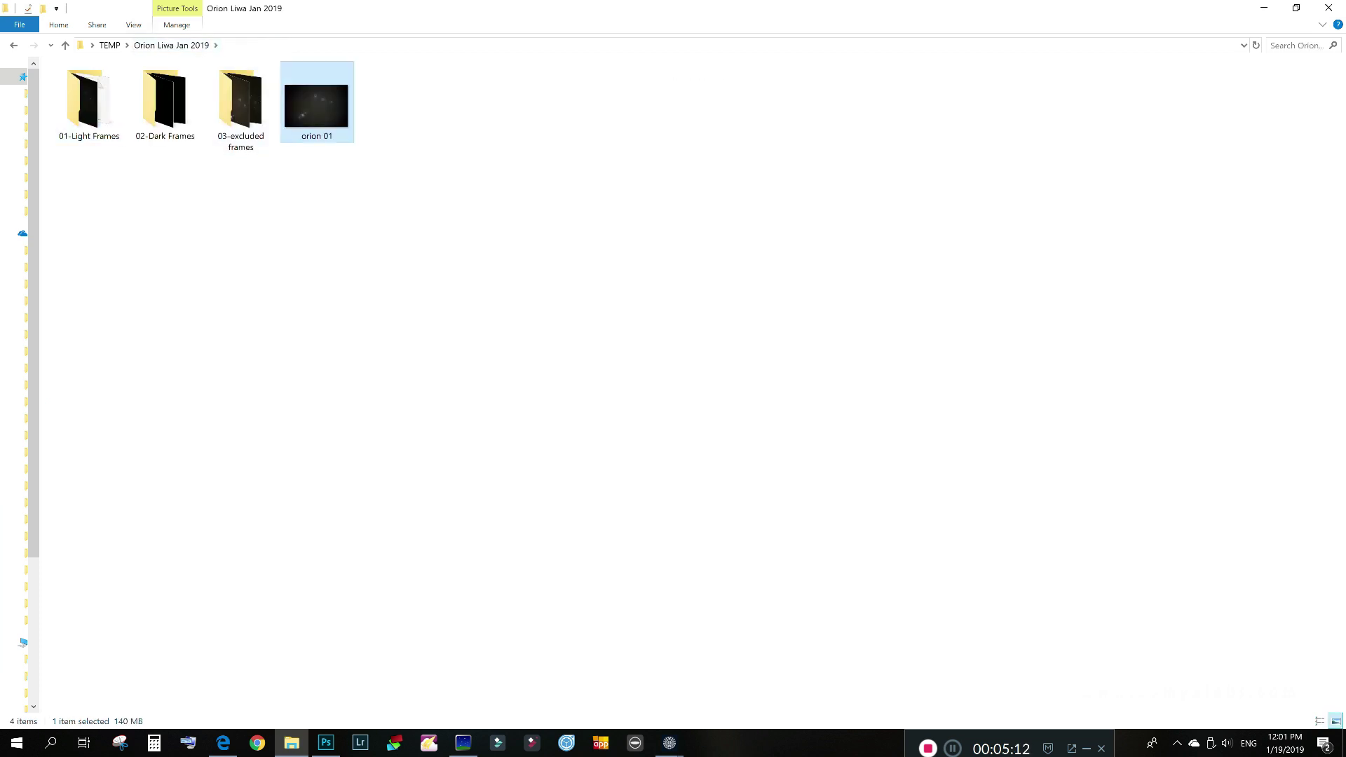
right_click(329, 83)
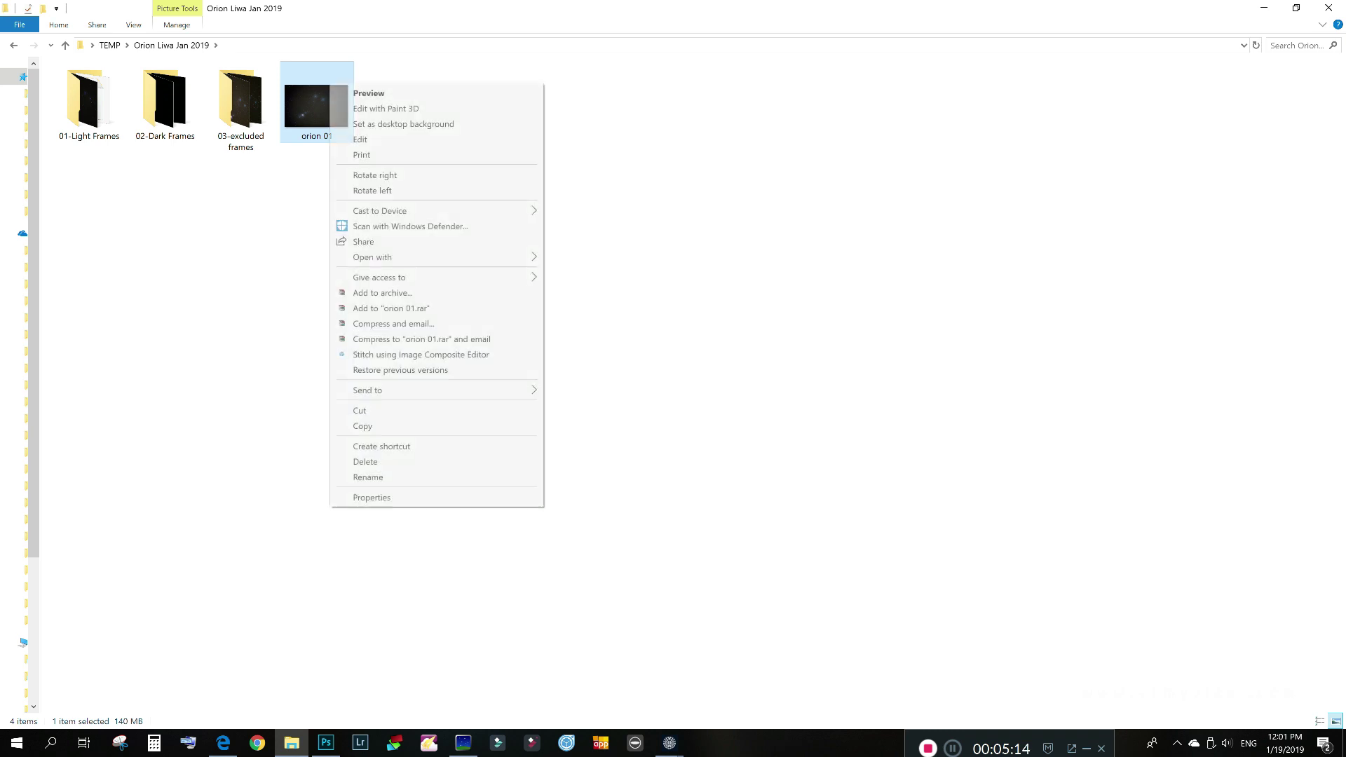
mouse_move(435, 258)
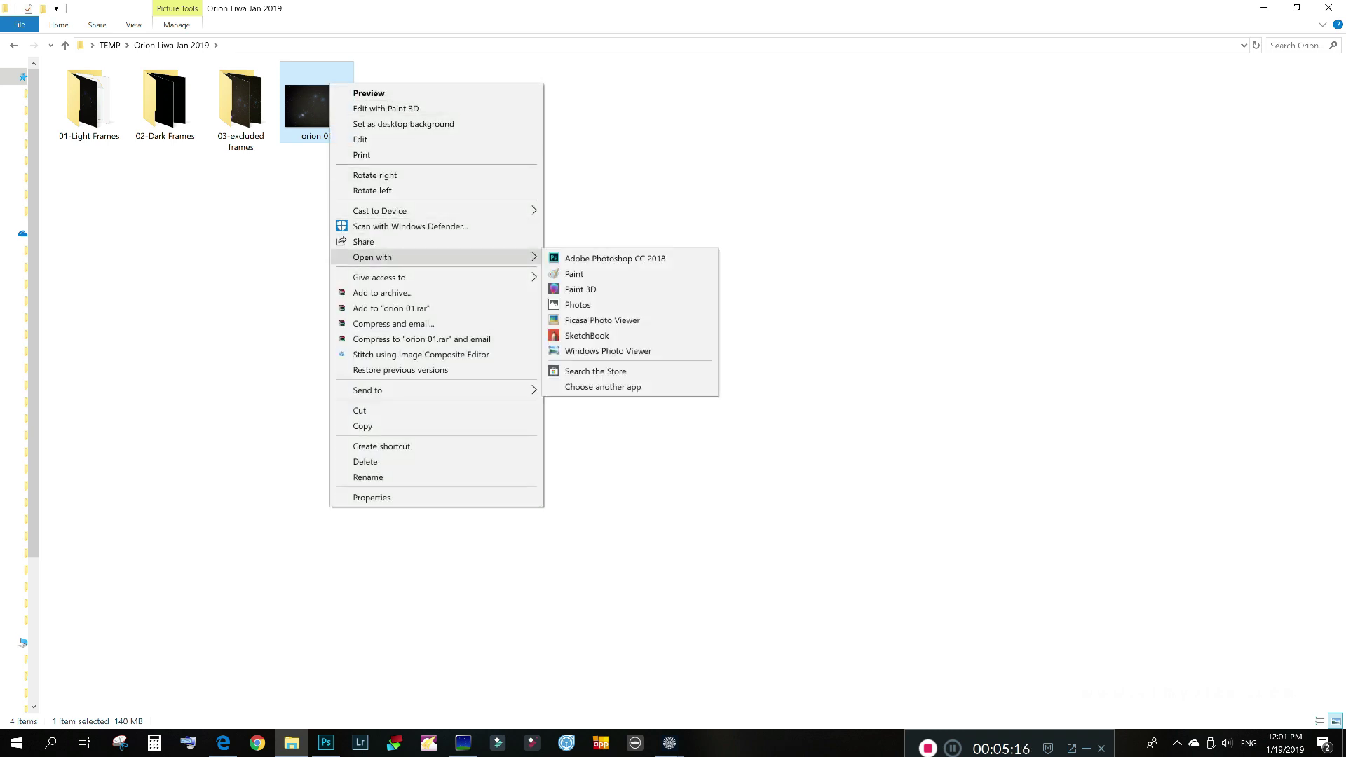
left_click(615, 258)
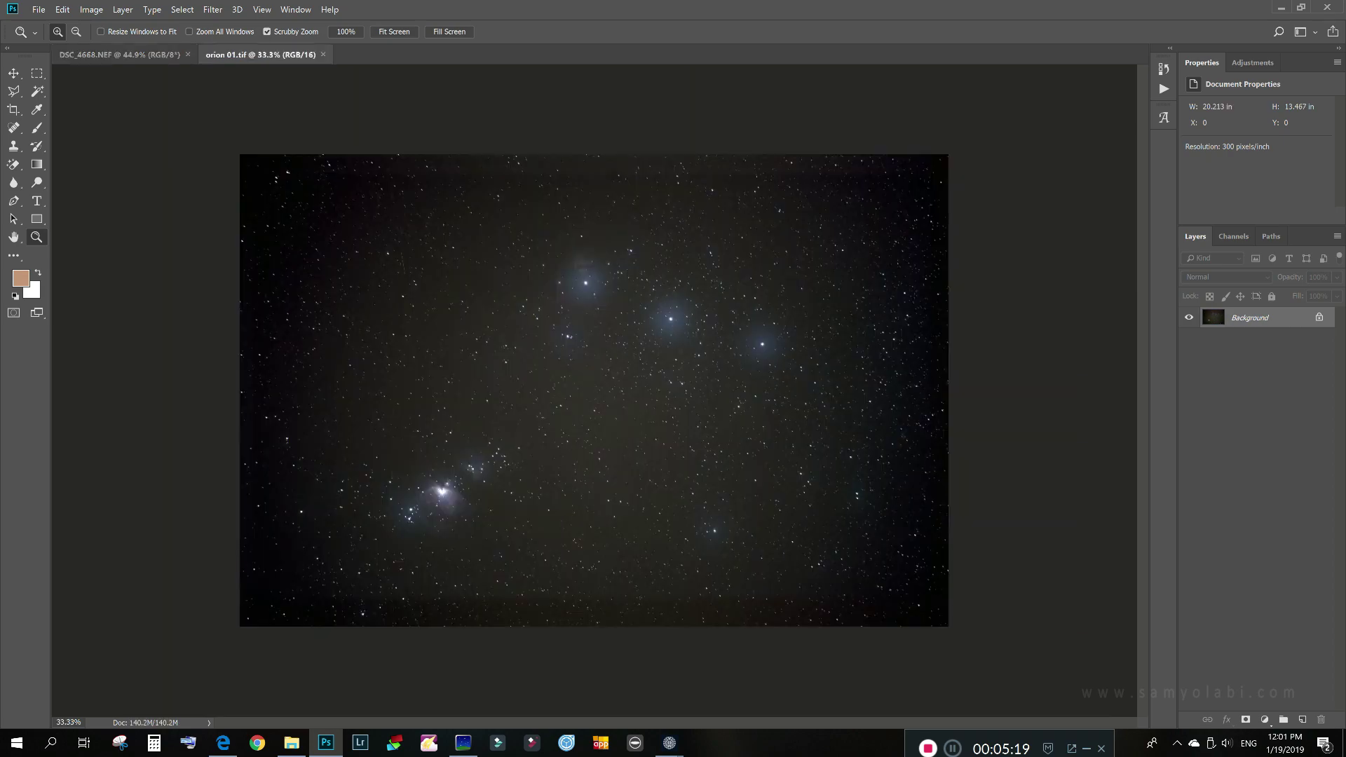
right_click(586, 350)
left_click(610, 355)
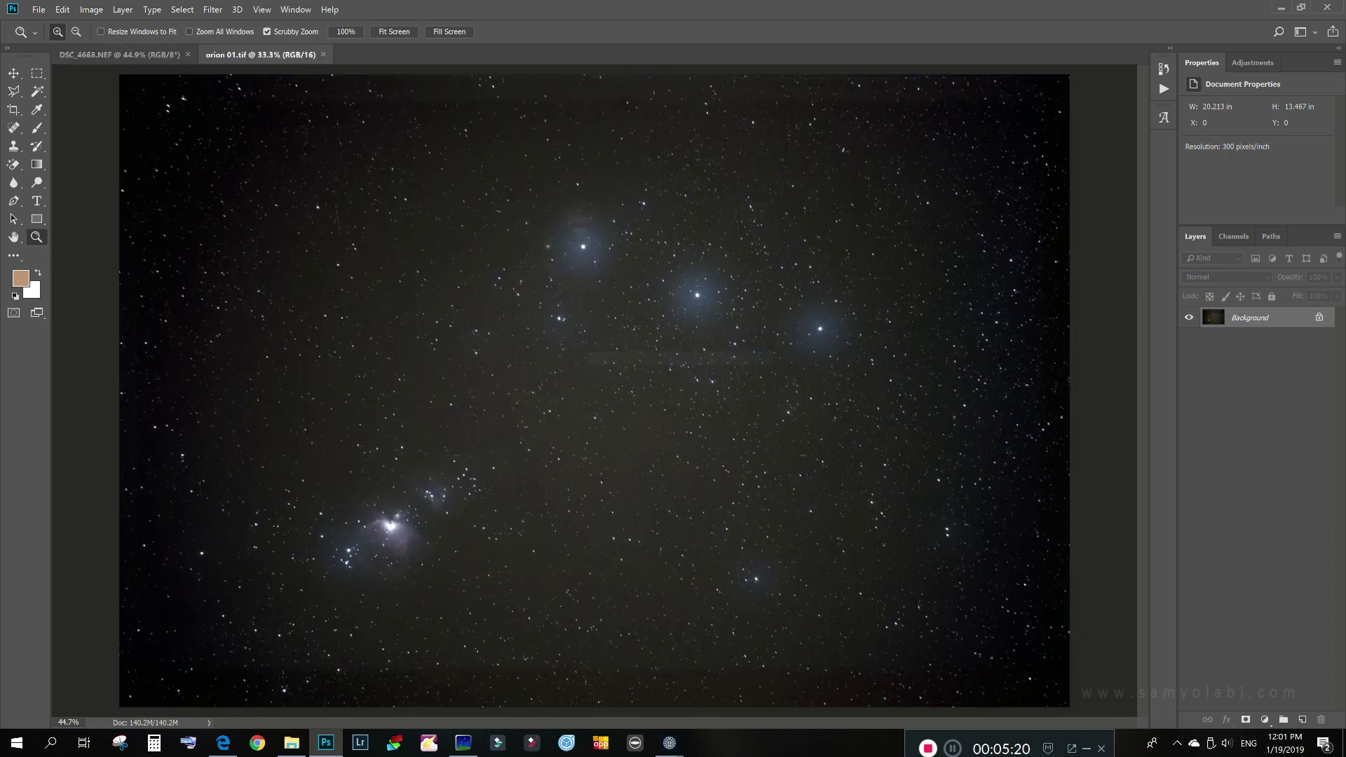
Copy the entire DSC_4668.NEF image and paste it as a new layer into orion 01.tif
key("ctrl+Tab")
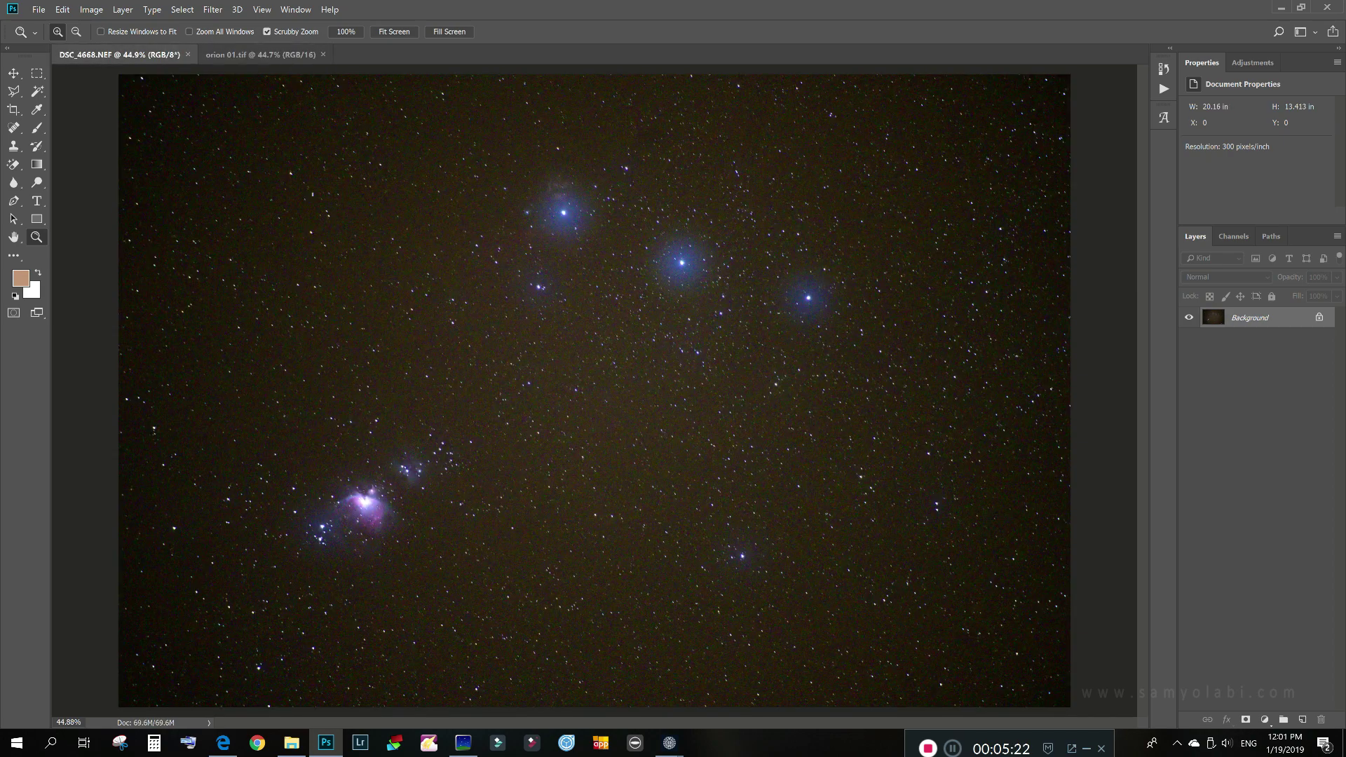
key("ctrl+a")
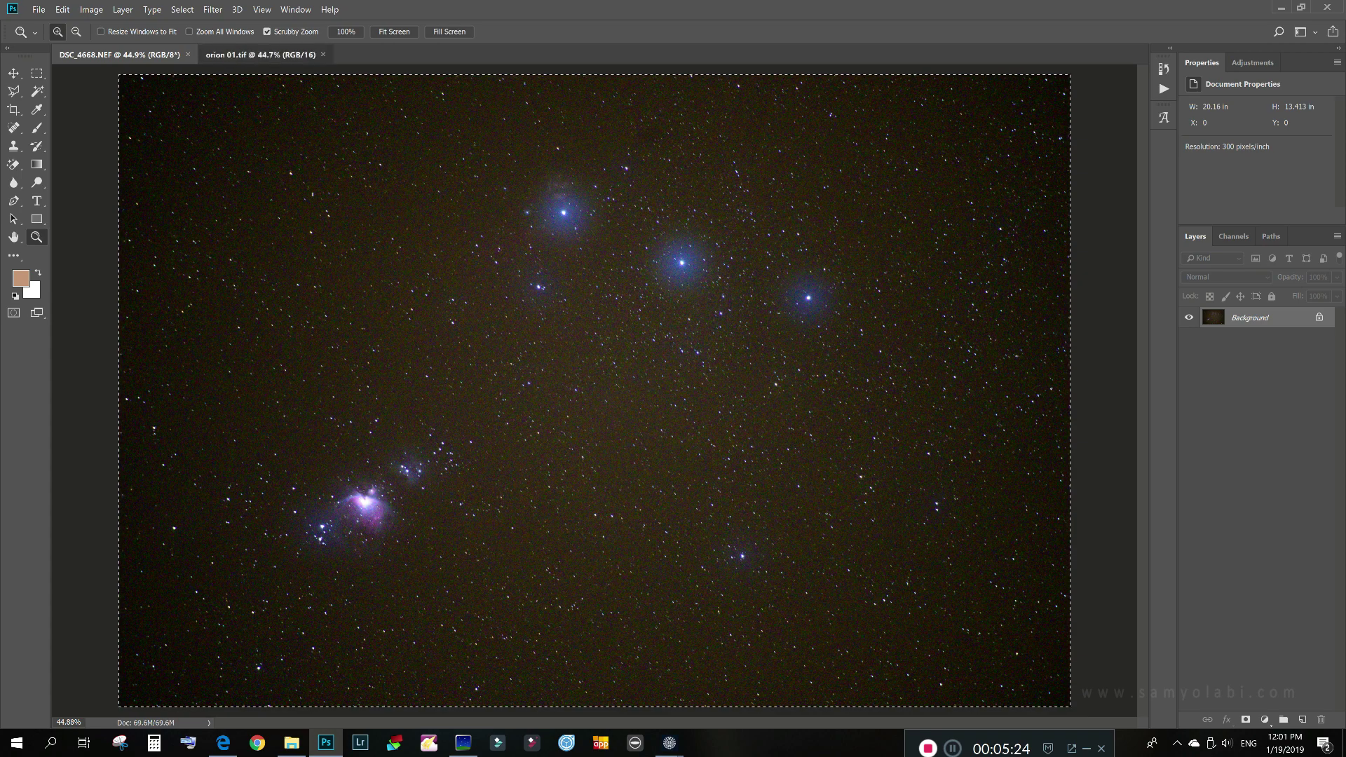
key("ctrl+c")
key("ctrl+Tab")
key("ctrl+v")
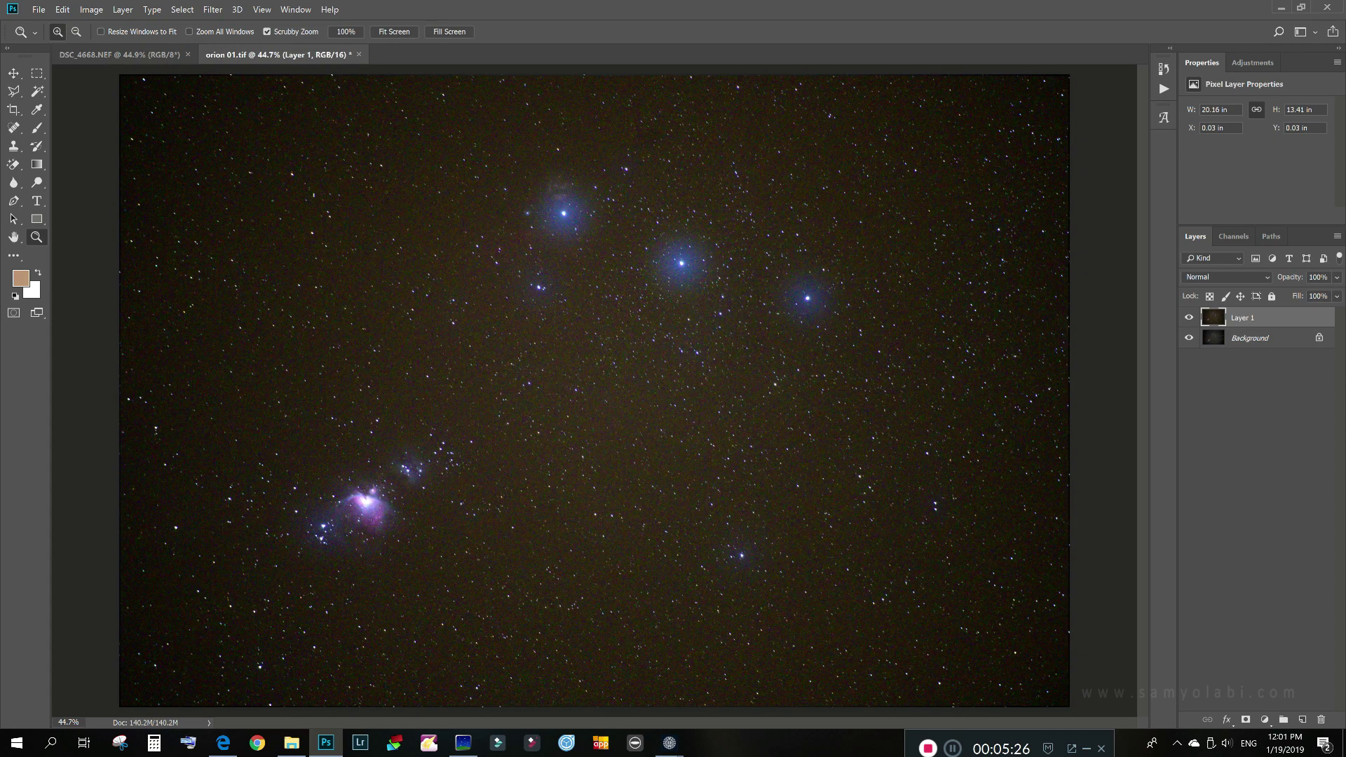
Lower the pasted layer's opacity to 46% and move it to about X 0.54 in, Y 0.43 in to overlap the nebula
left_click(1337, 277)
left_click_drag(1338, 294, 1300, 294)
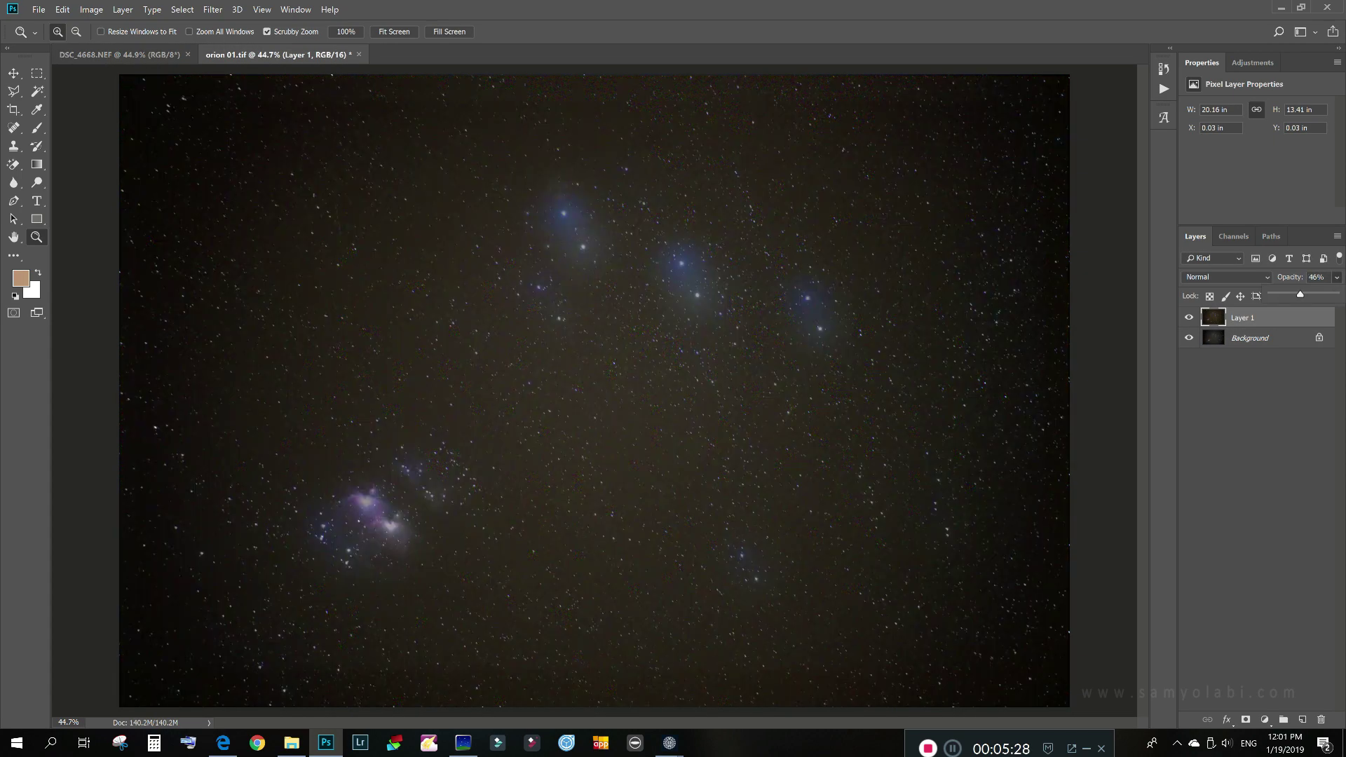
key("v")
left_click_drag(681, 395, 705, 420)
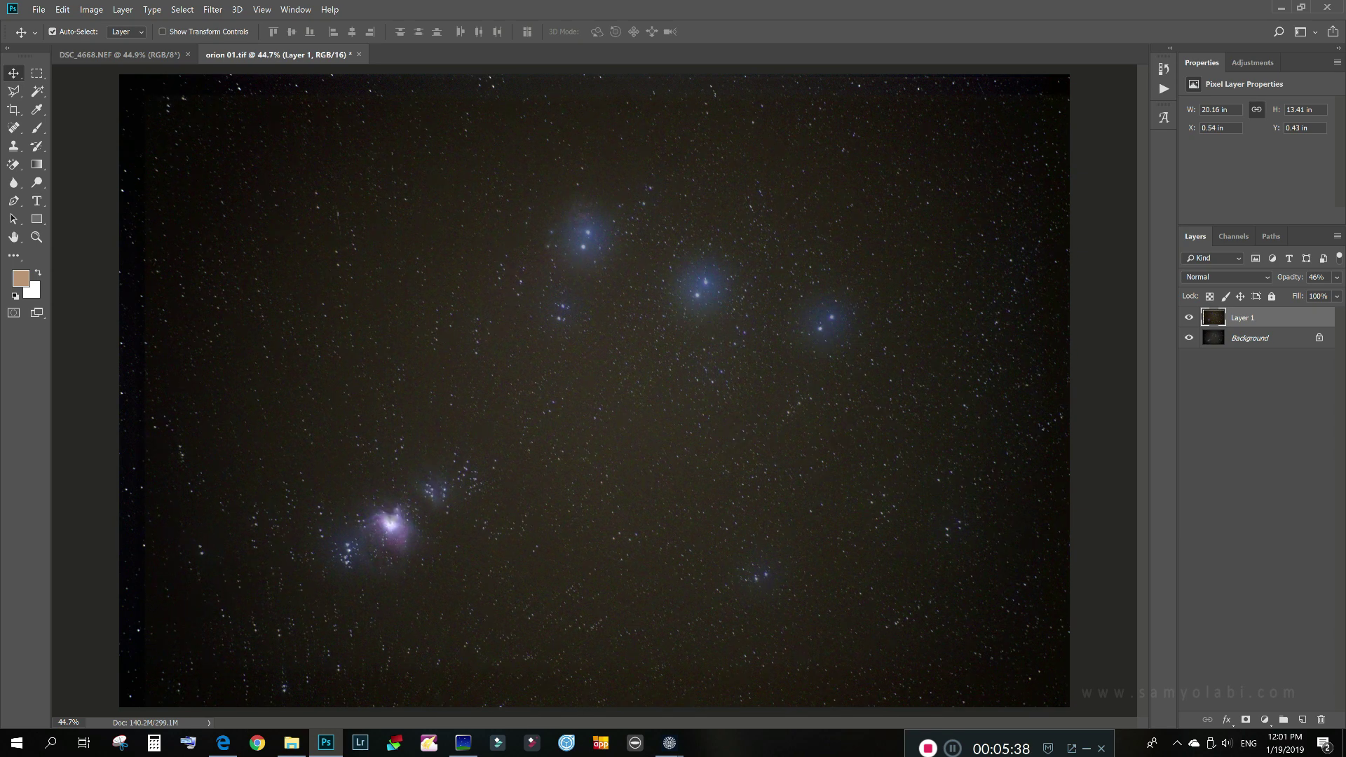
Free-transform Layer 1 to about 99.5% width and 96.1% height, nudging it so its stars line up with the stacked image
left_click(63, 9)
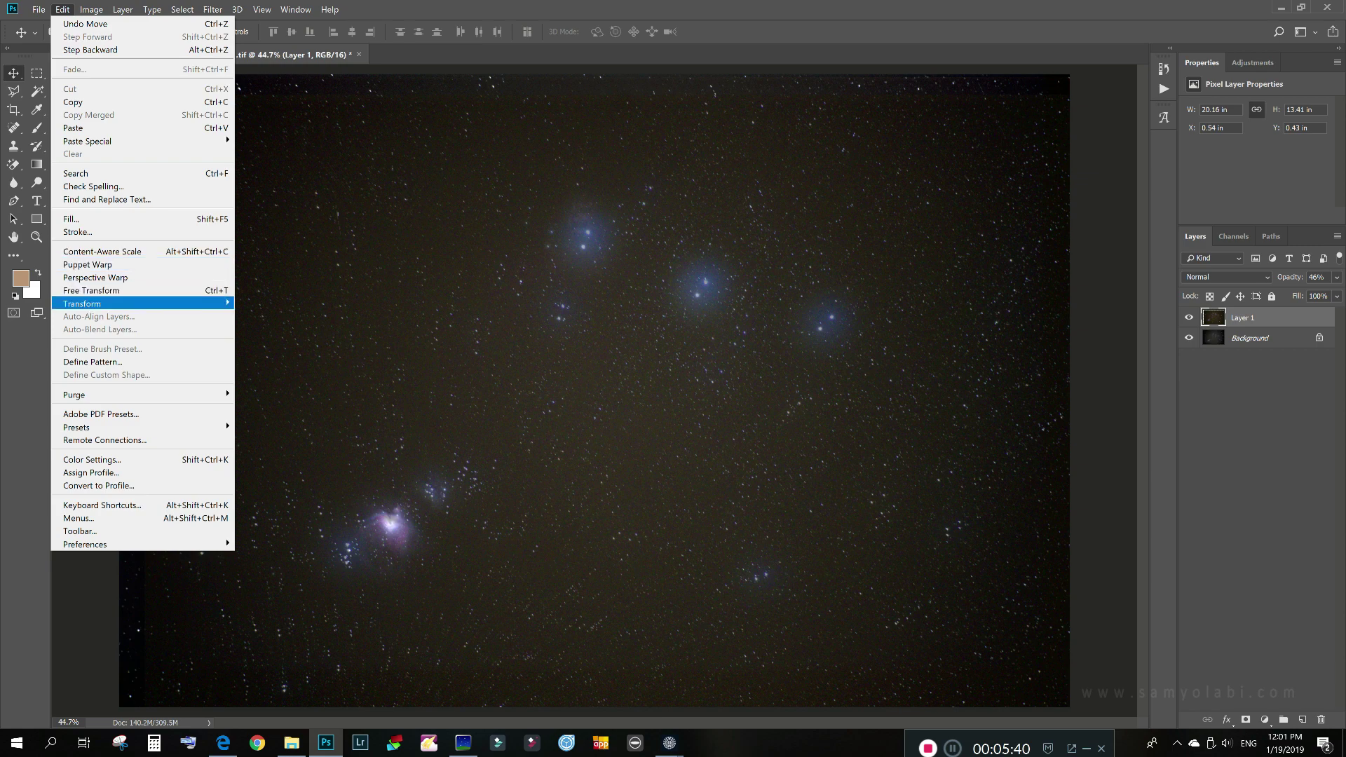
left_click(91, 291)
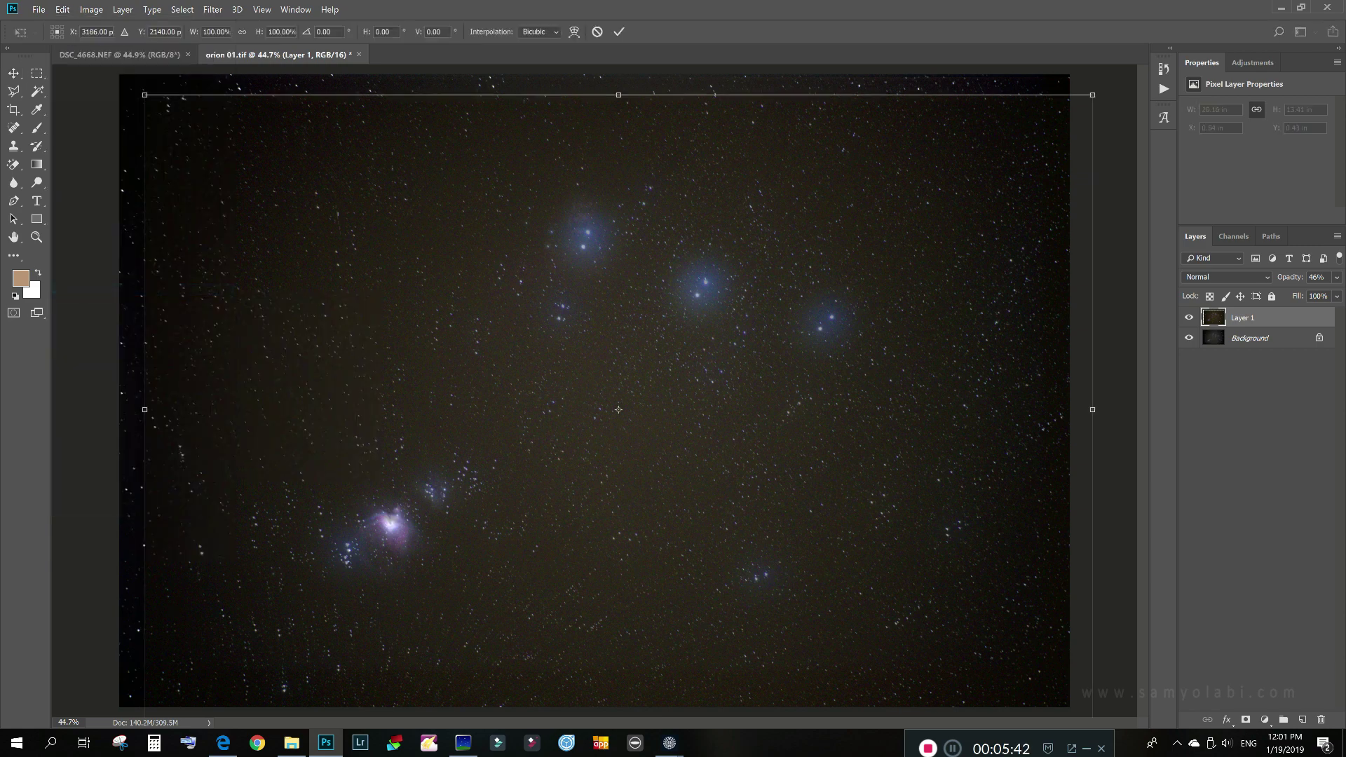
left_click_drag(1093, 95, 1088, 119)
key("Up")
key("Up")
key("Up")
key("Right")
key("Right")
key("Right")
key("Right")
key("Right")
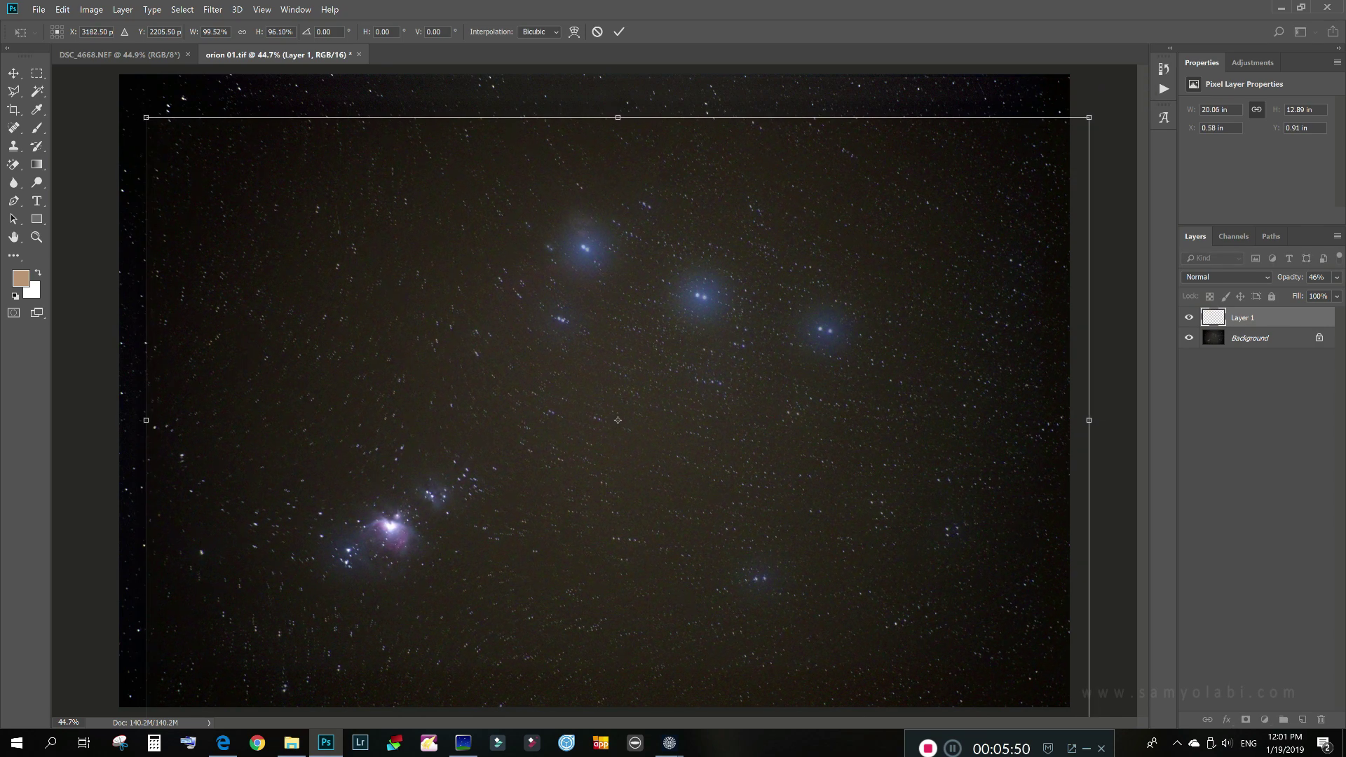
key("Return")
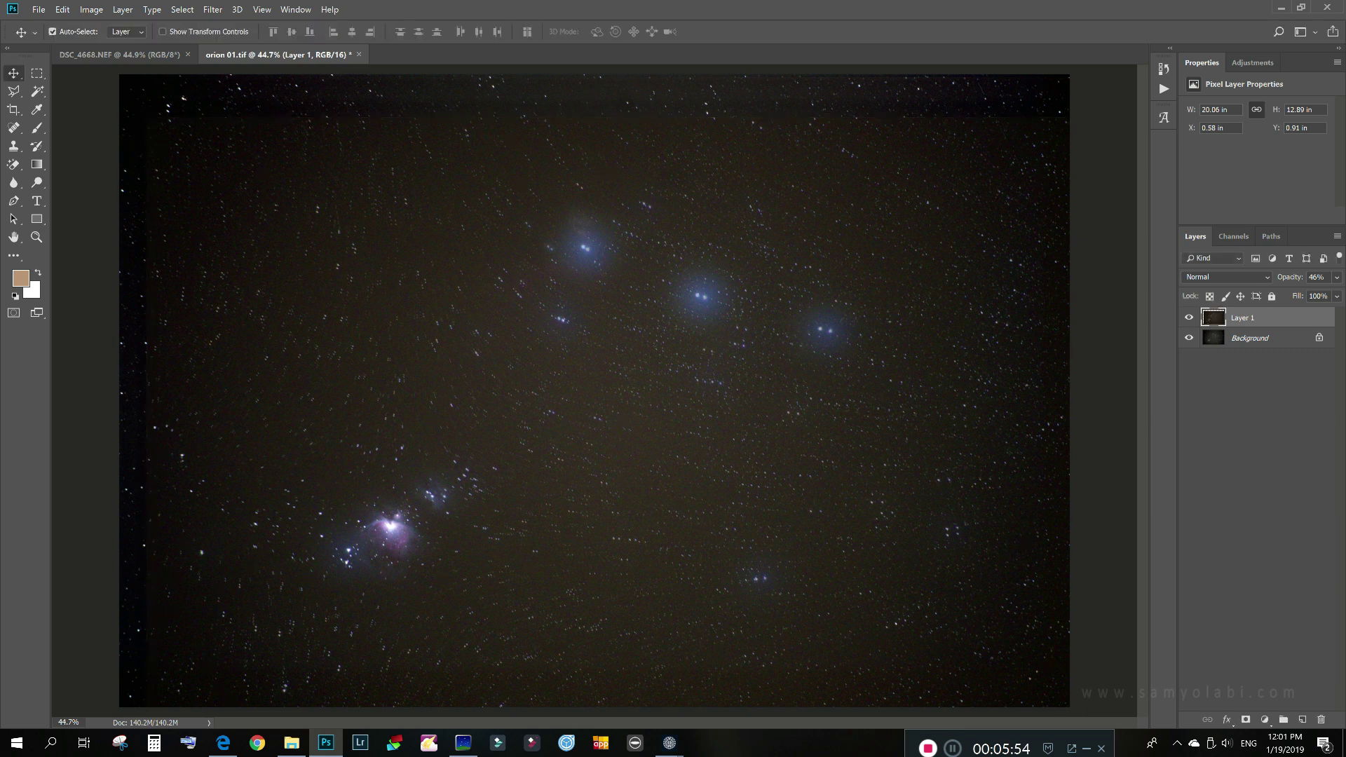
Restore Layer 1's opacity to 100% and hide the layer to compare it with the stacked image
left_click(1337, 277)
left_click_drag(1300, 295, 1335, 294)
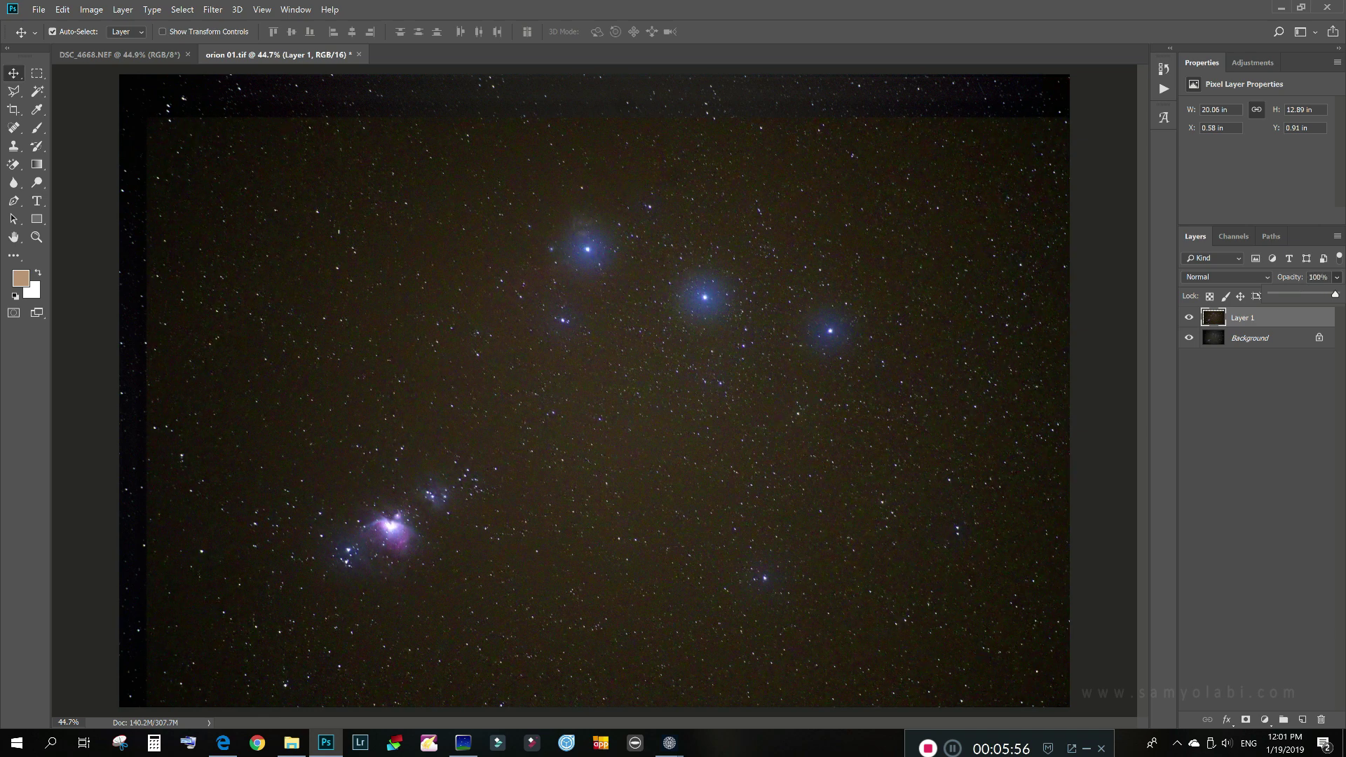
left_click(1189, 318)
Duplicate the Background layer as "Background copy" within orion 01.tif
left_click(1255, 338)
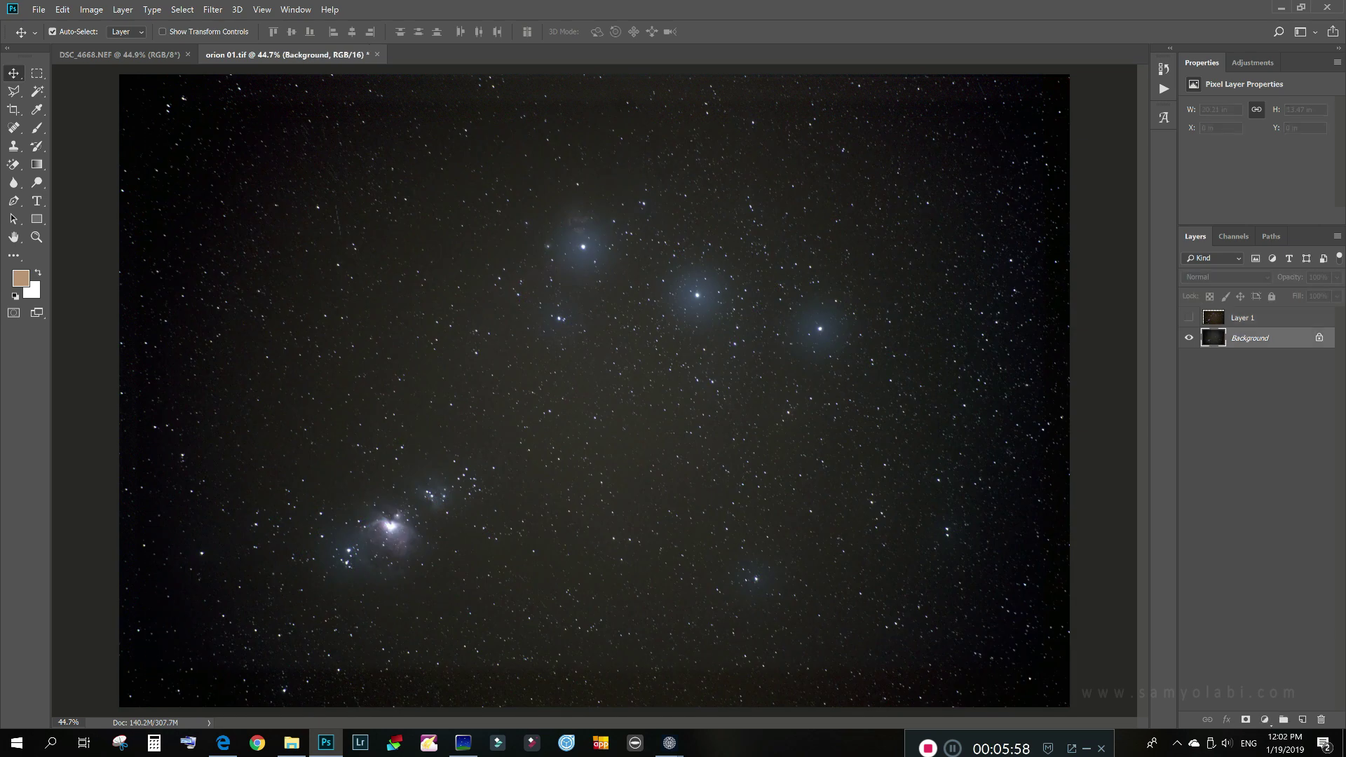
right_click(1256, 338)
left_click(1234, 362)
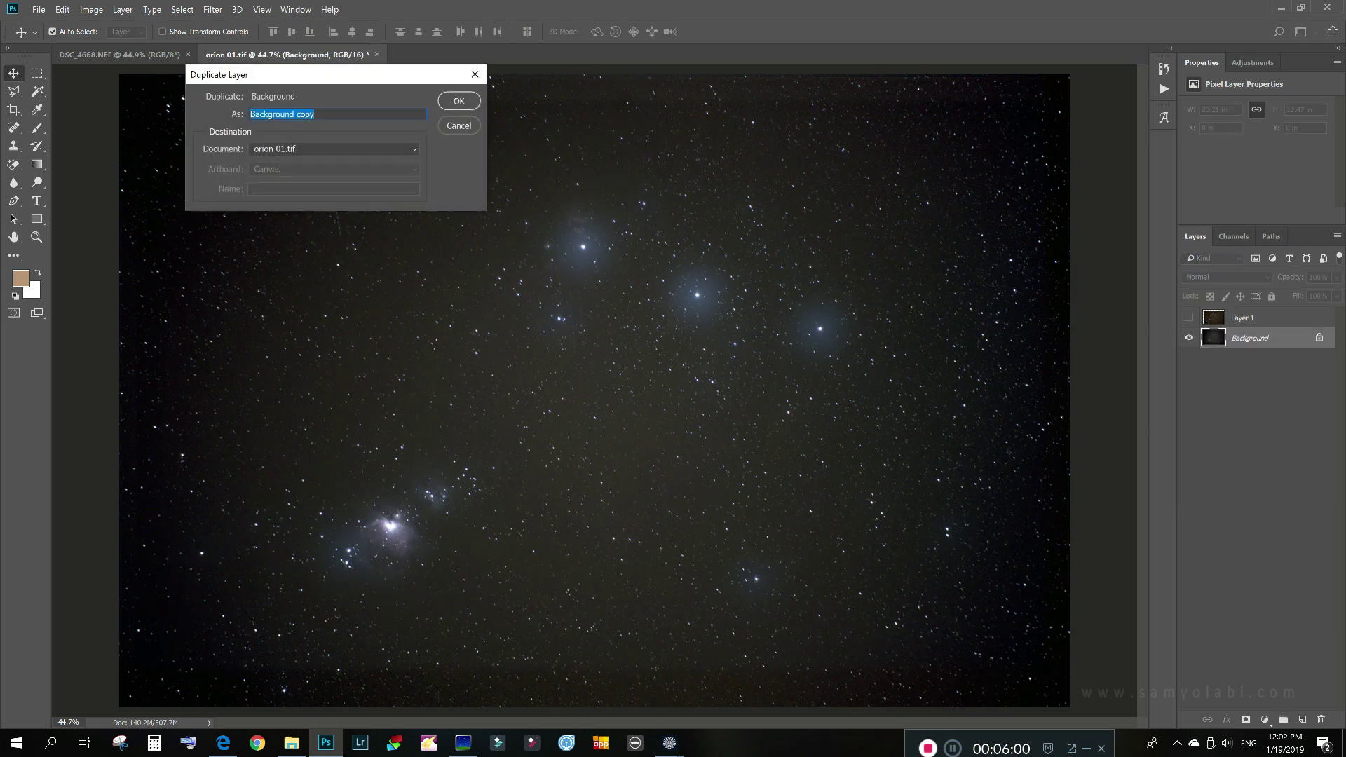
left_click(459, 101)
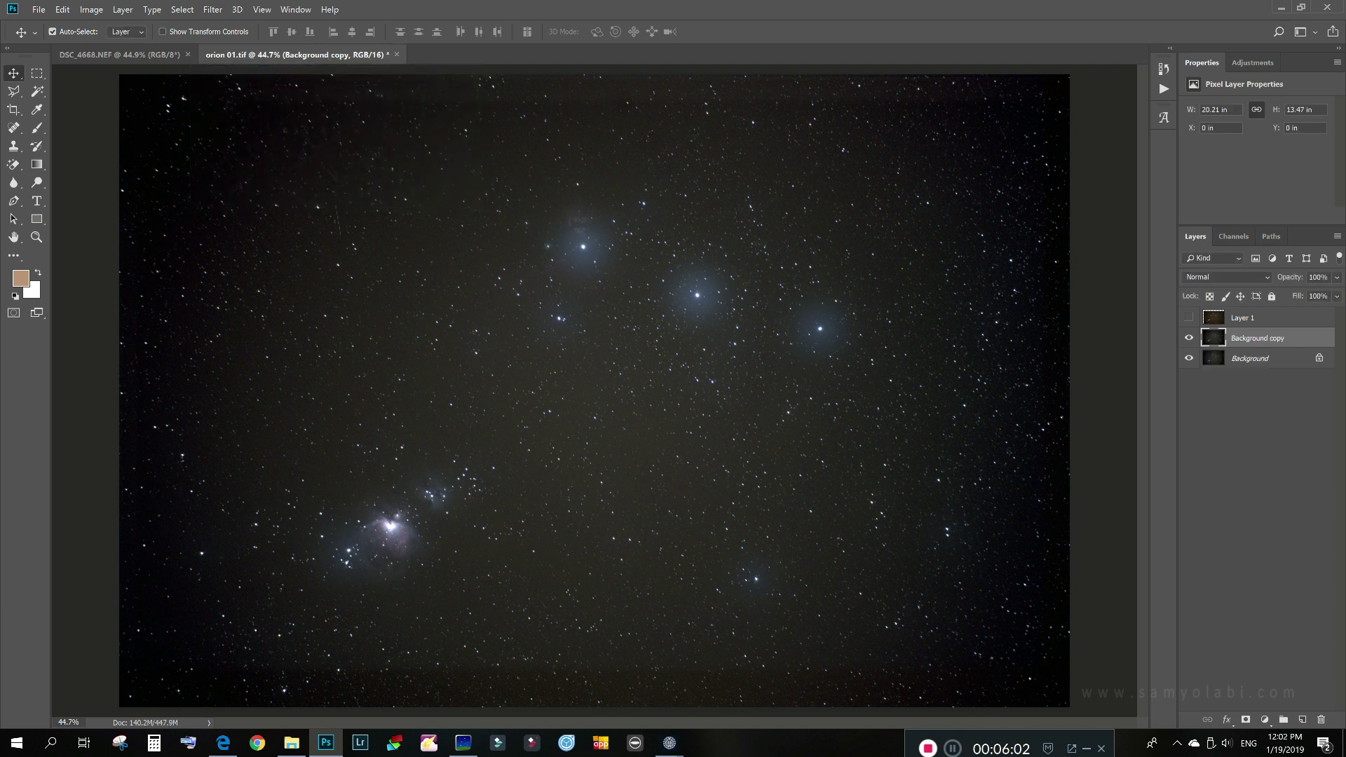
Crop the image to about 15.07 by 10.79 in, cutting the dark edges while keeping the belt stars and nebula
key("g")
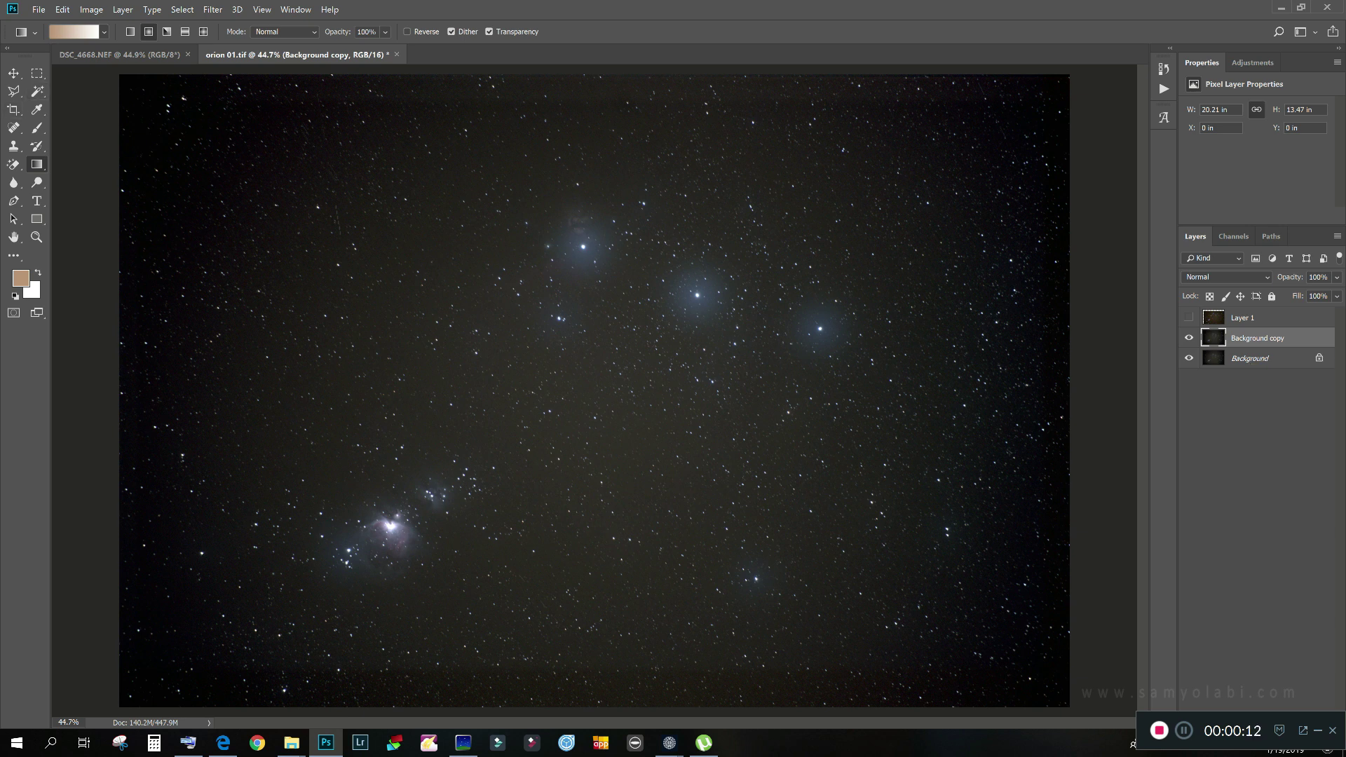
key("c")
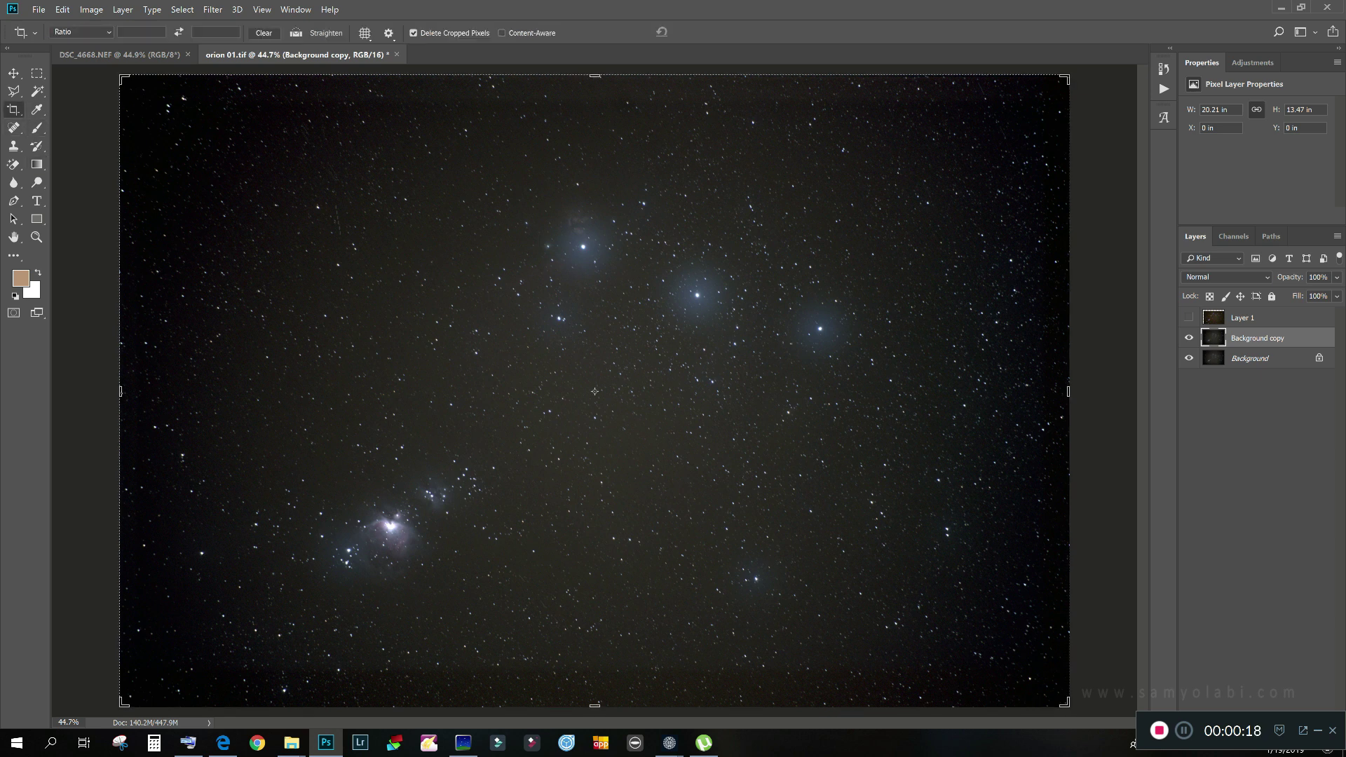
left_click_drag(249, 640, 976, 127)
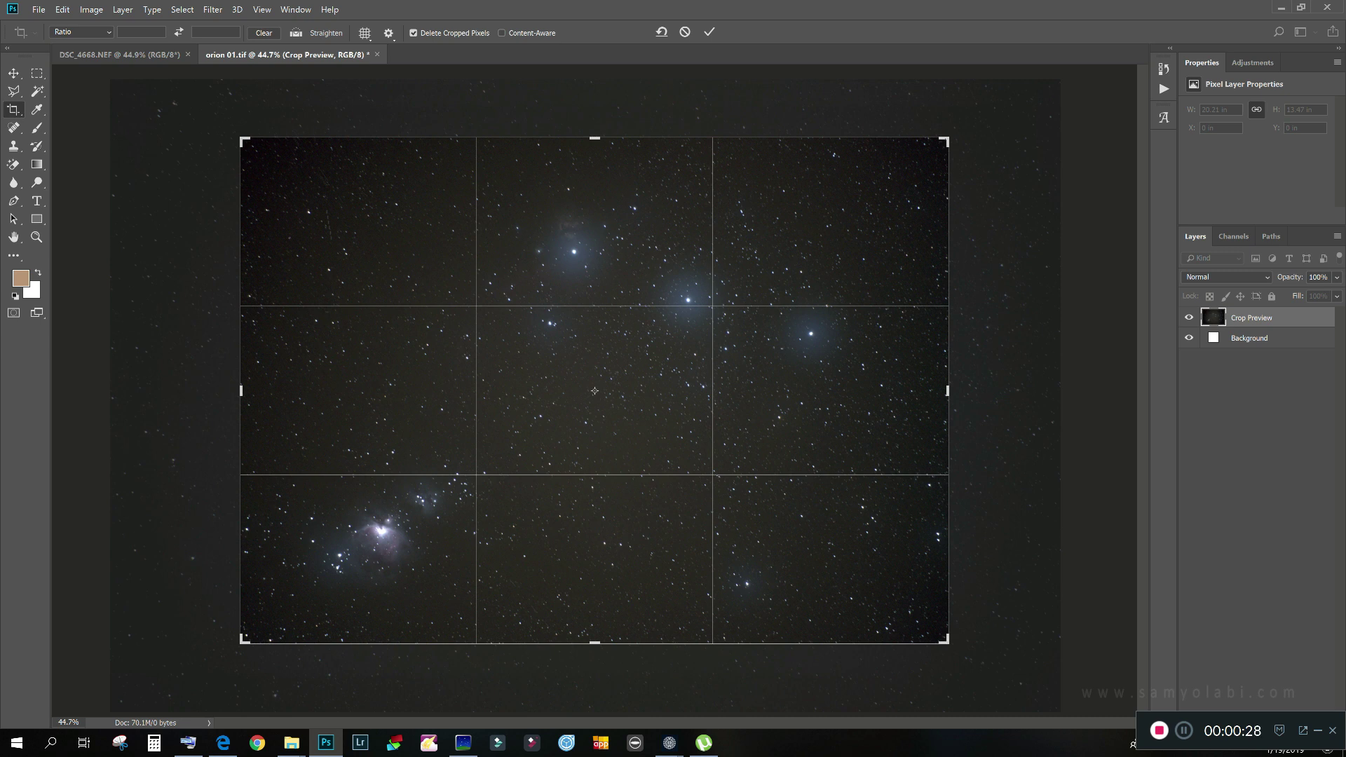
key("Return")
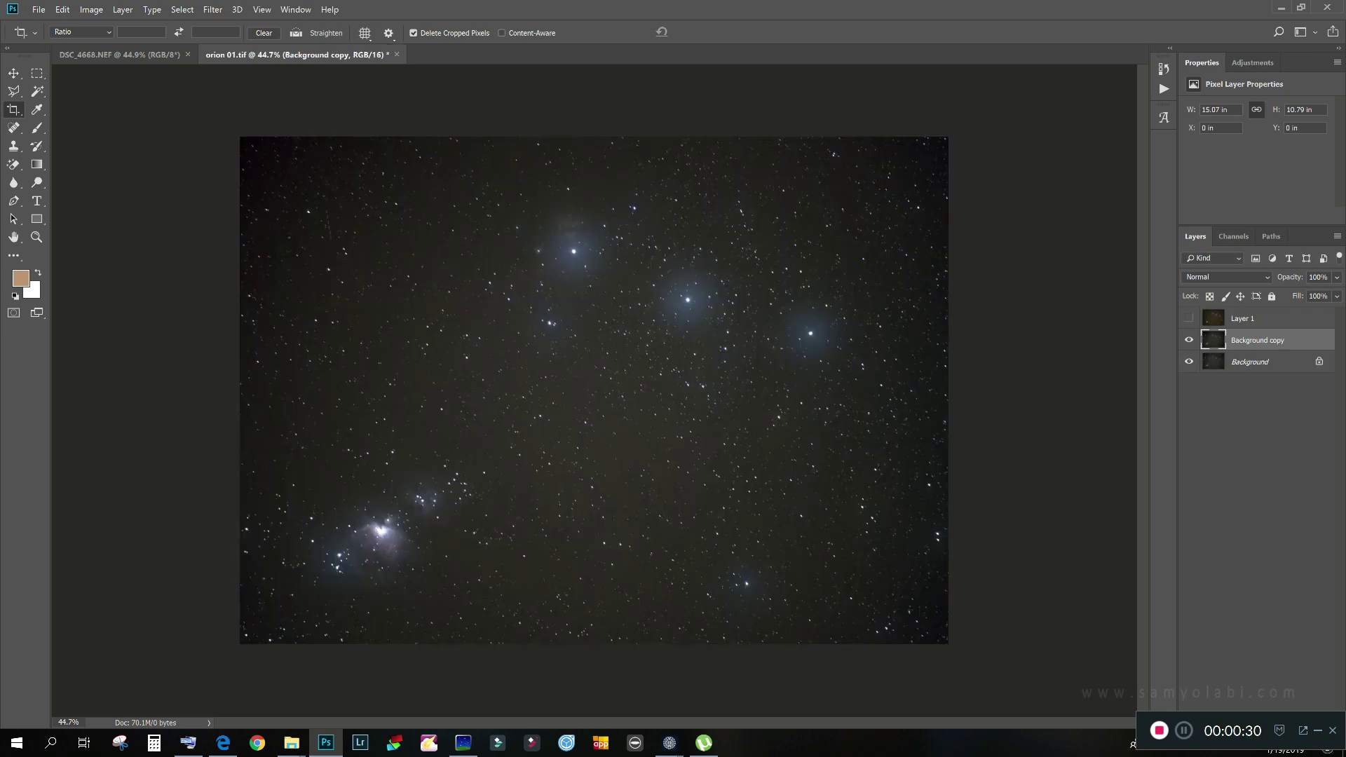
Select all three layers and rotate the whole image 180°
left_click(1267, 319)
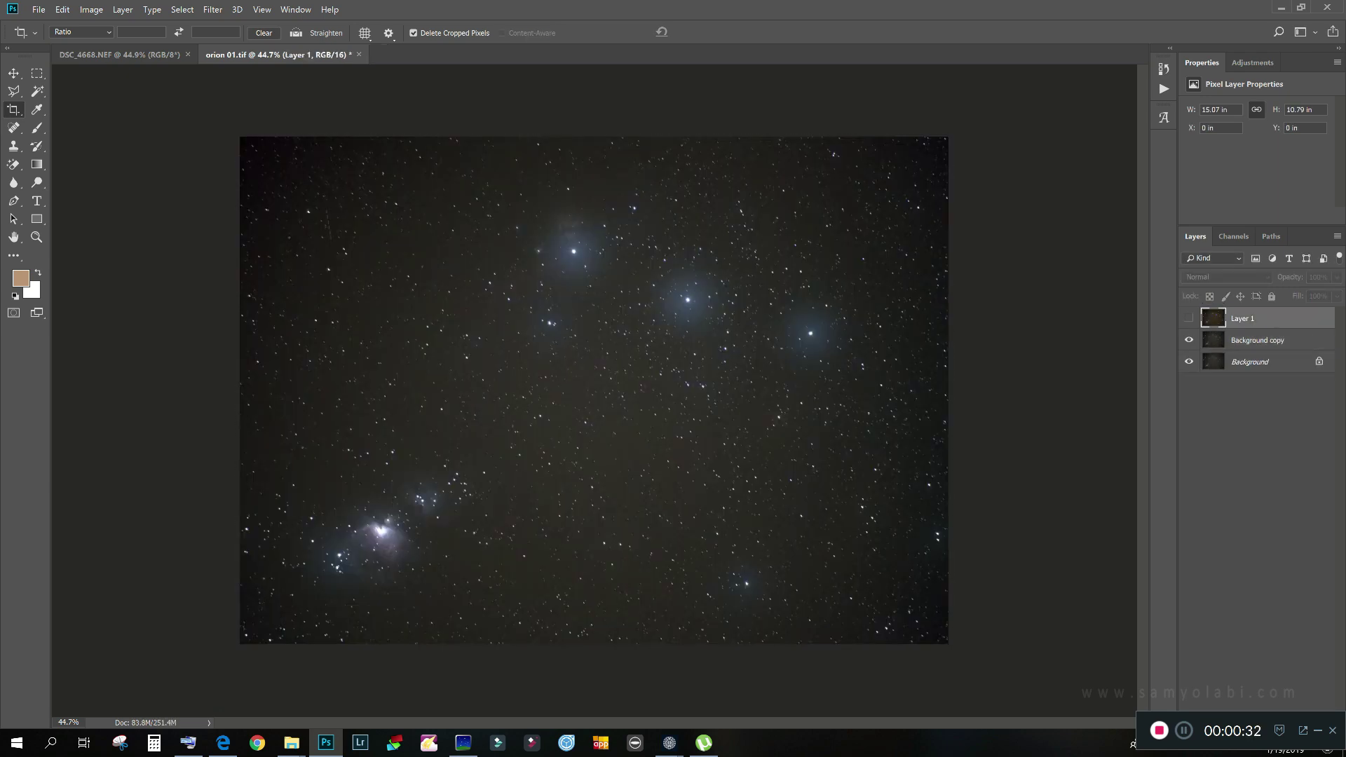
left_click(1255, 362, "shift")
left_click(91, 10)
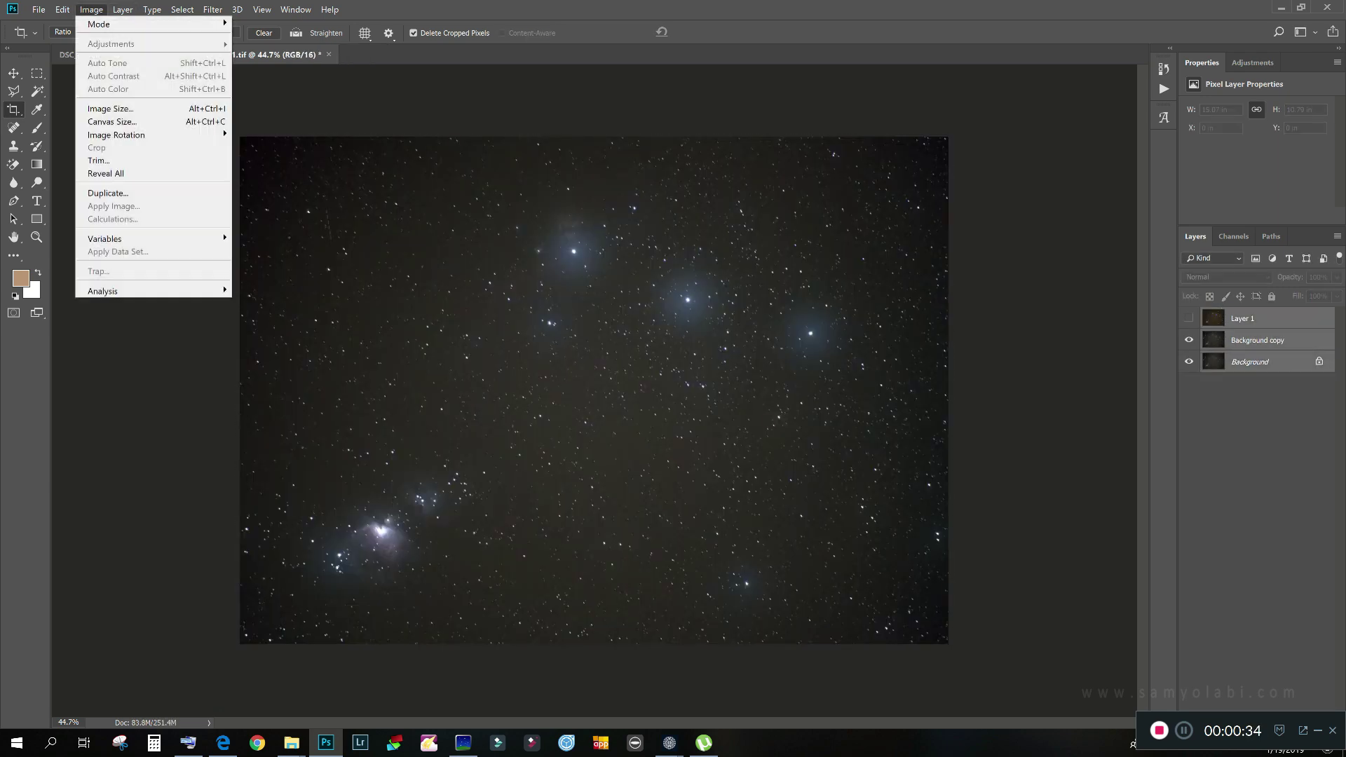
mouse_move(116, 135)
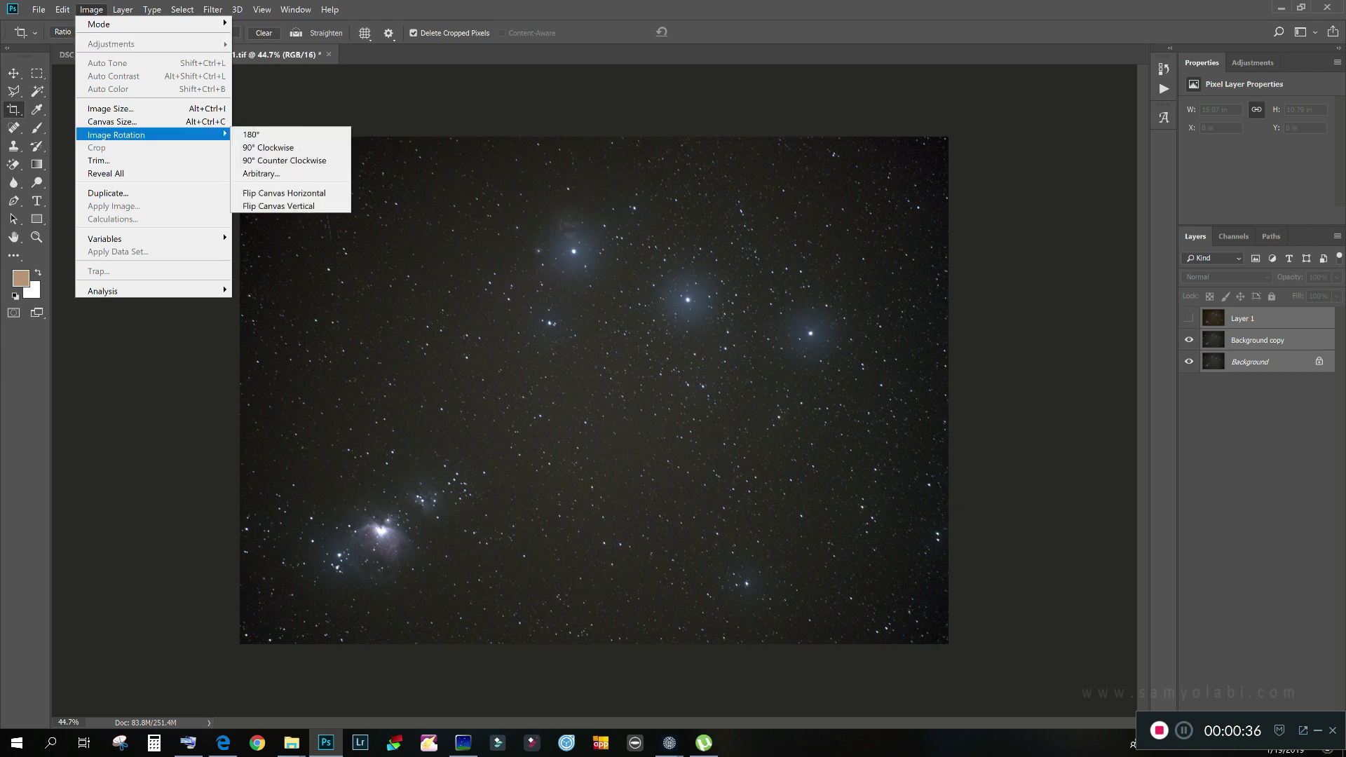
left_click(256, 134)
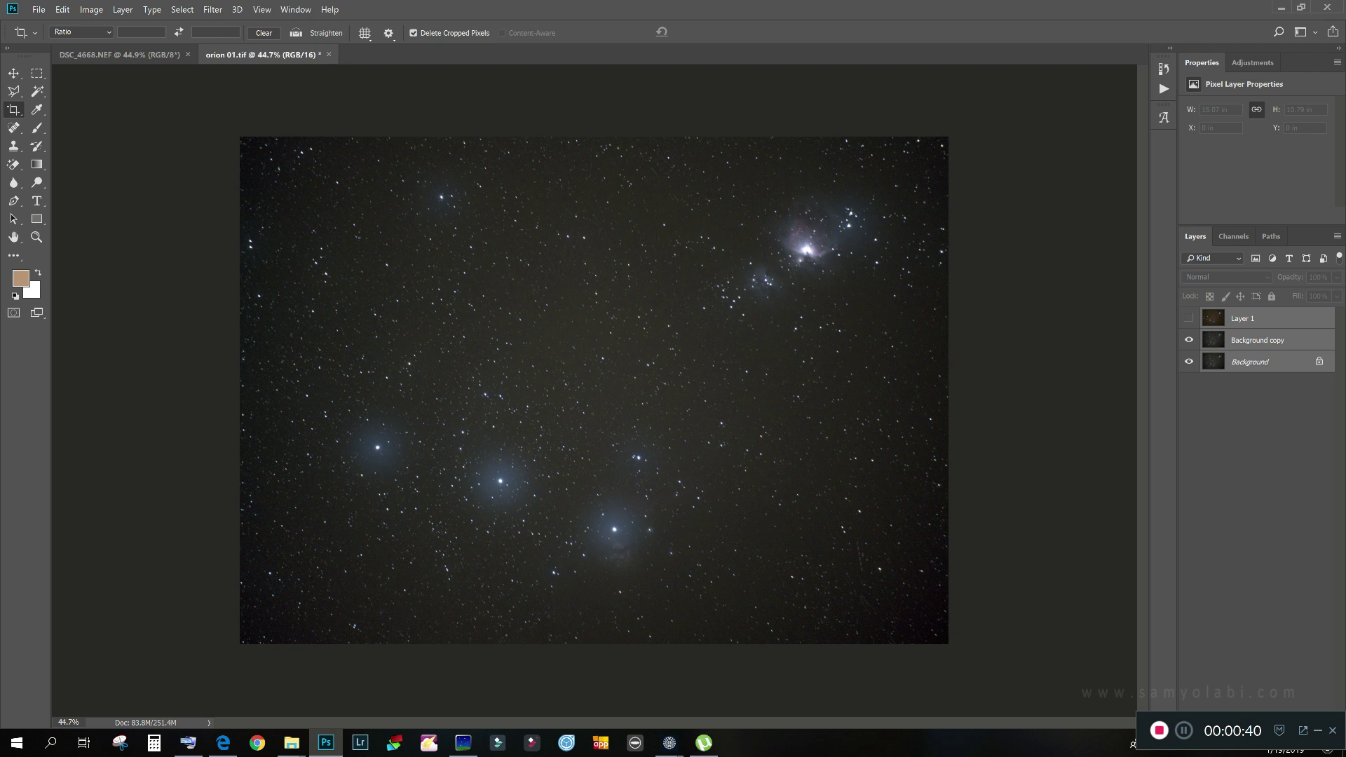
Open the Background copy layer in the Camera Raw Filter and set Exposure to +1.35
left_click(1257, 340)
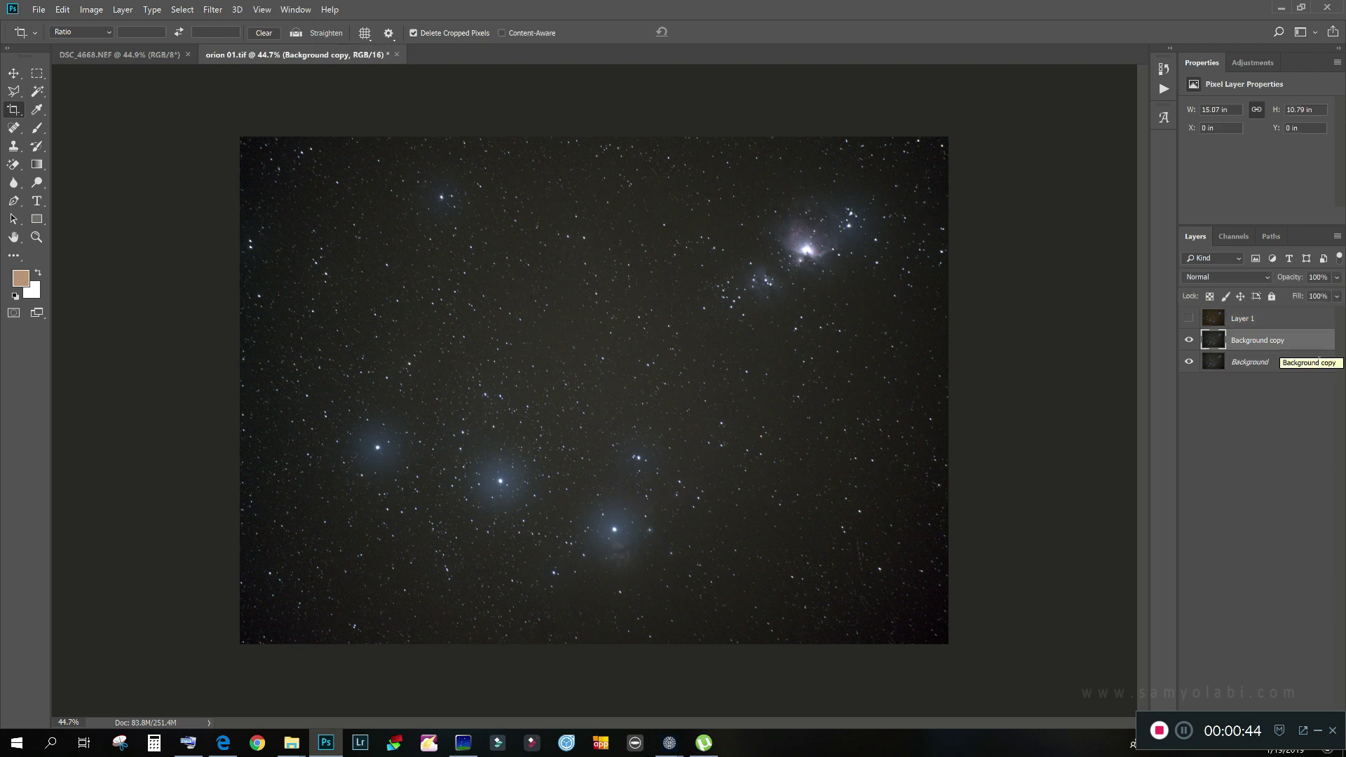
left_click(213, 10)
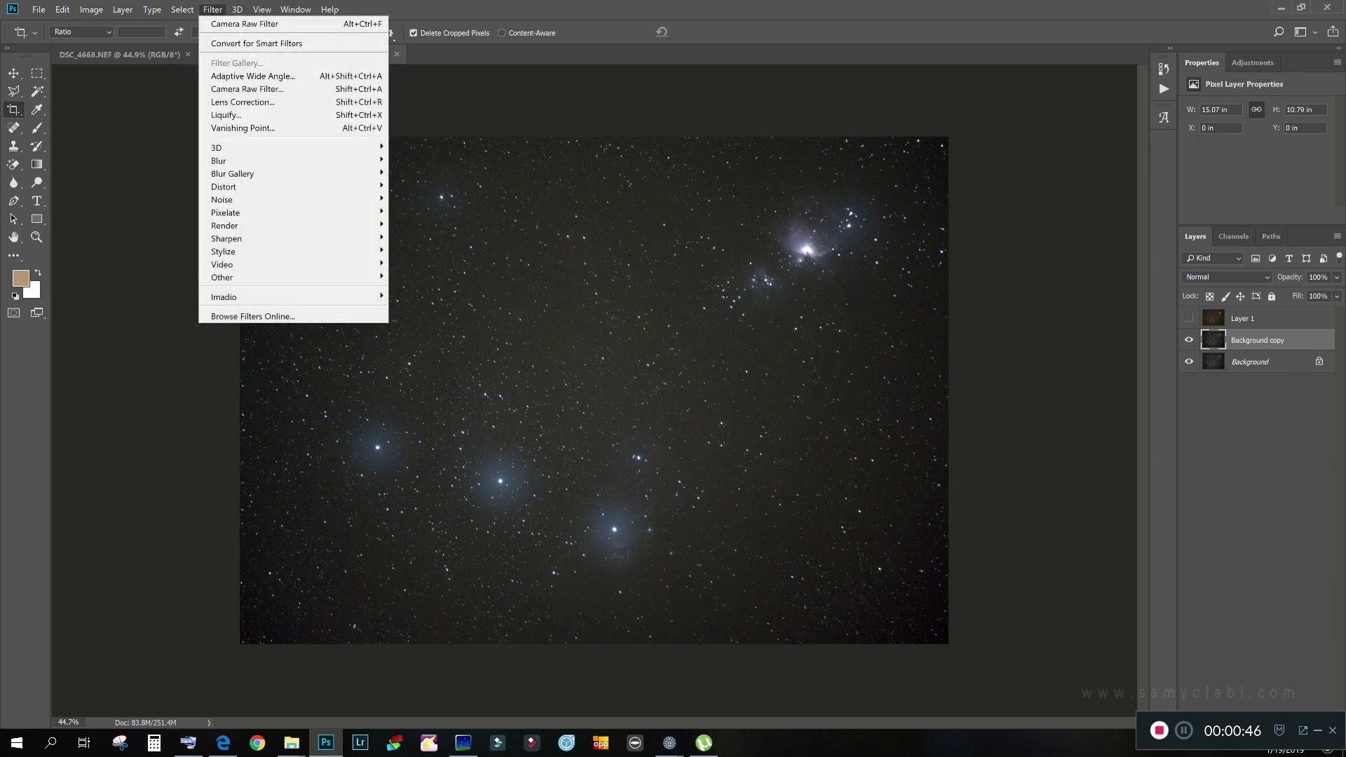
left_click(247, 89)
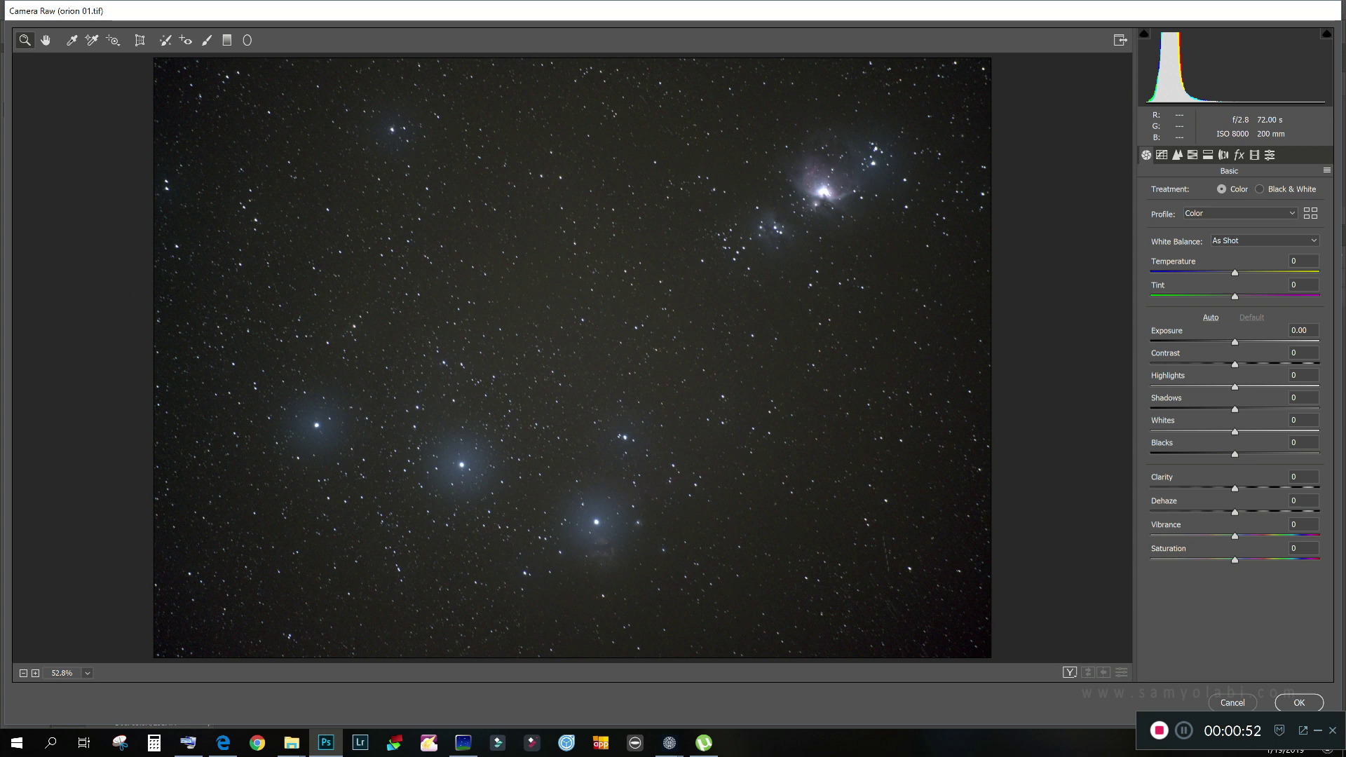
left_click_drag(1235, 342, 1264, 342)
key("Down")
key("Down")
key("Down")
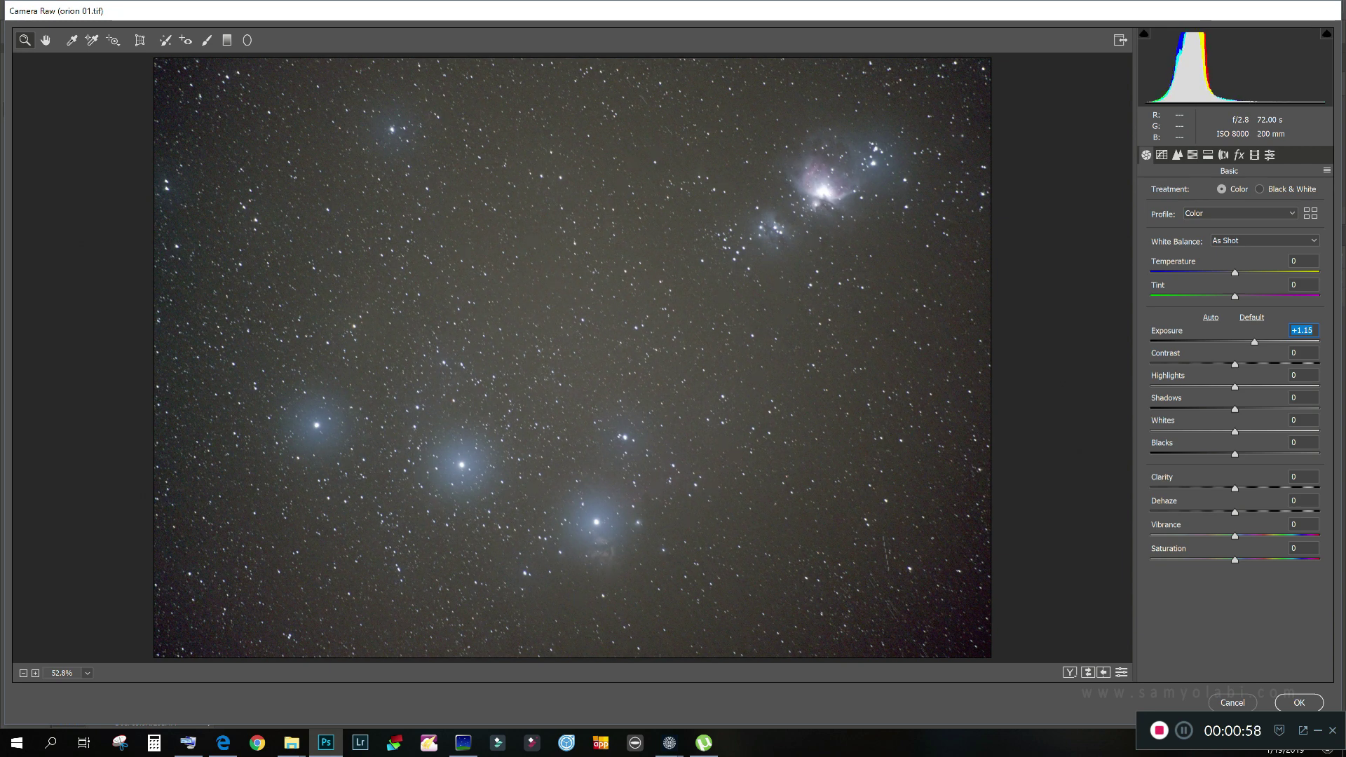
key("Up")
key("Up")
key("Up")
key("Up")
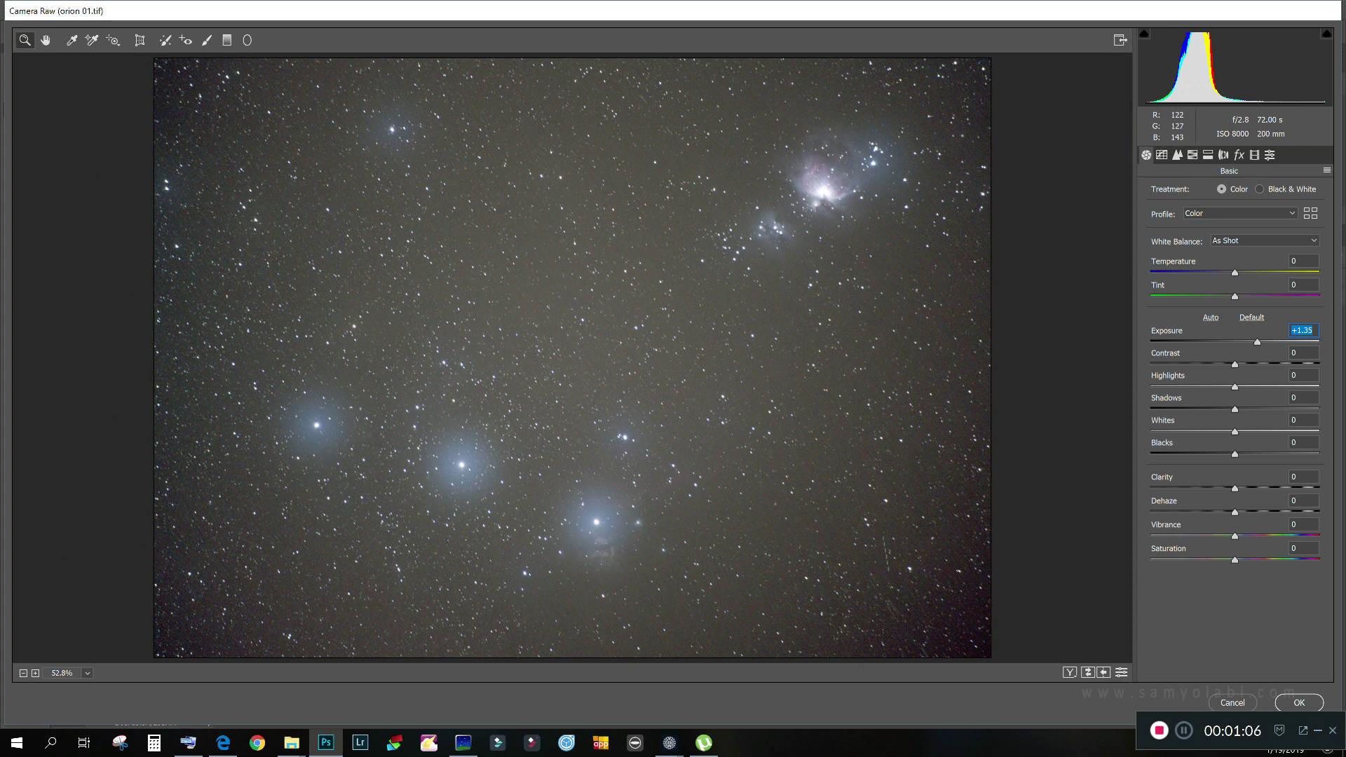
Reset the Adjustment Brush settings and paint the nebula's bright core at size 9 with Exposure -0.90 and Highlights -100
left_click(206, 41)
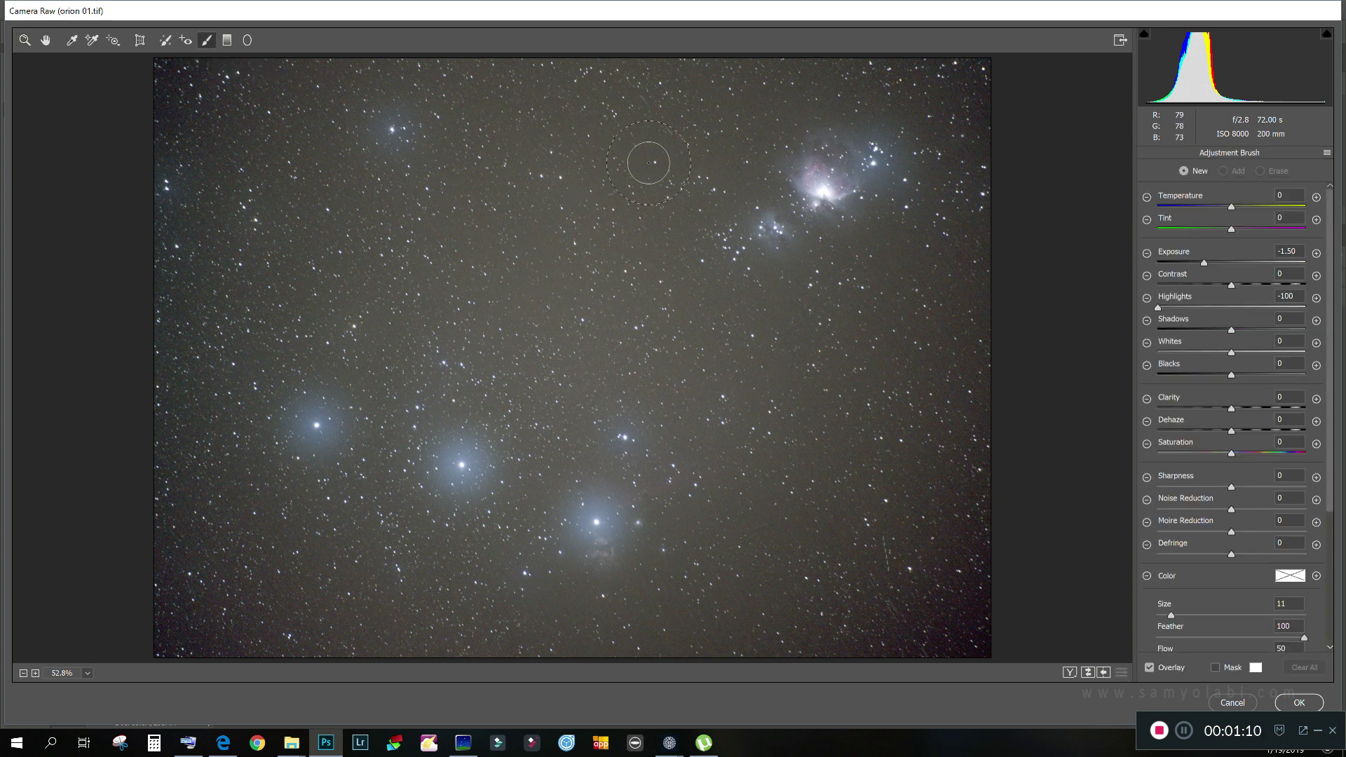
left_click(1327, 152)
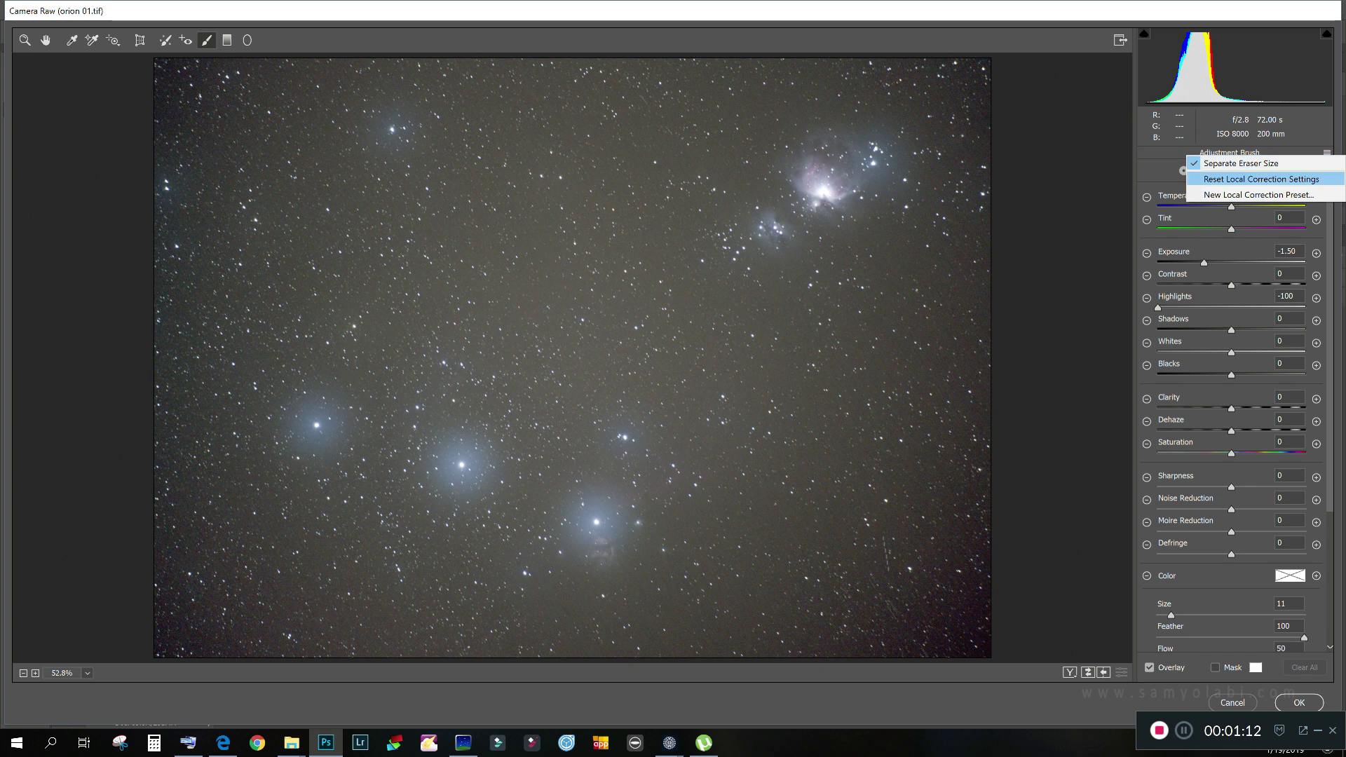
left_click(1255, 179)
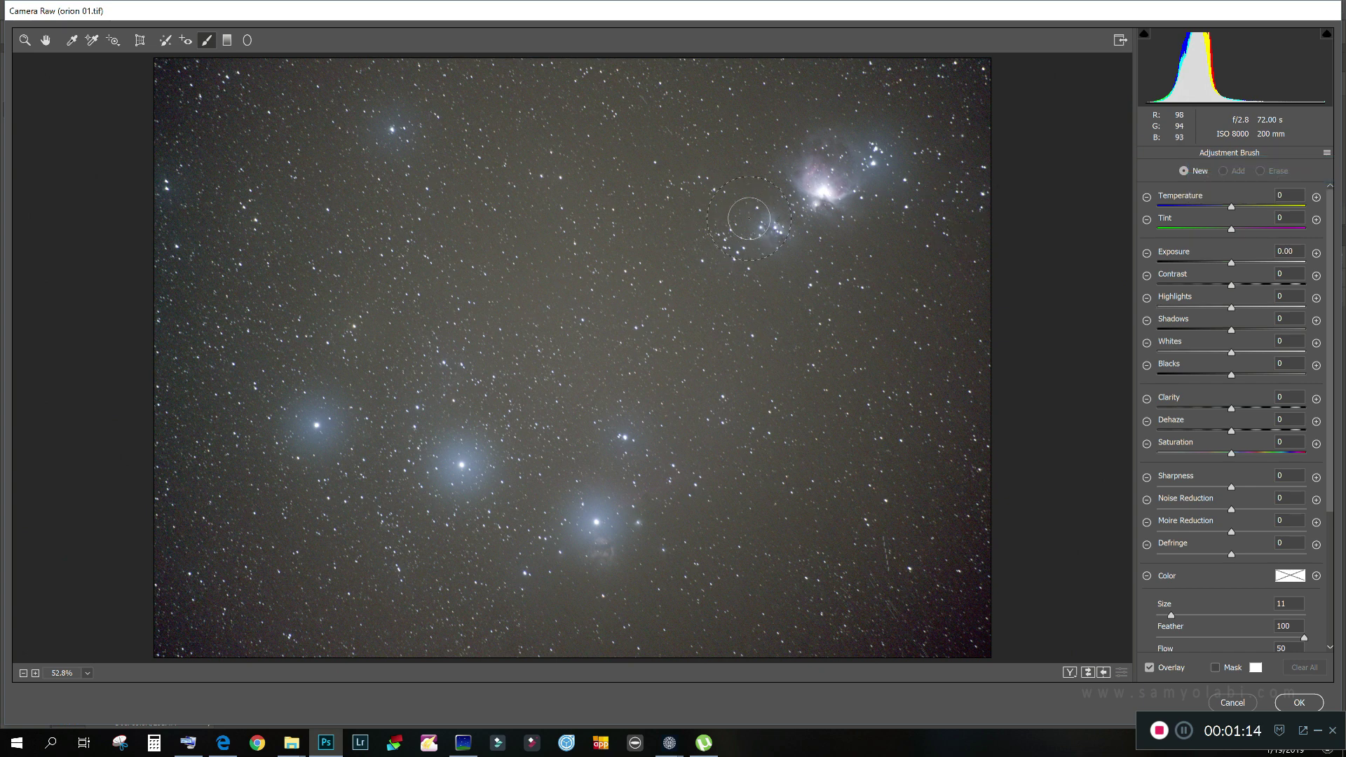
left_click_drag(1232, 263, 1221, 263)
key("bracketleft")
key("bracketleft")
left_click(825, 190)
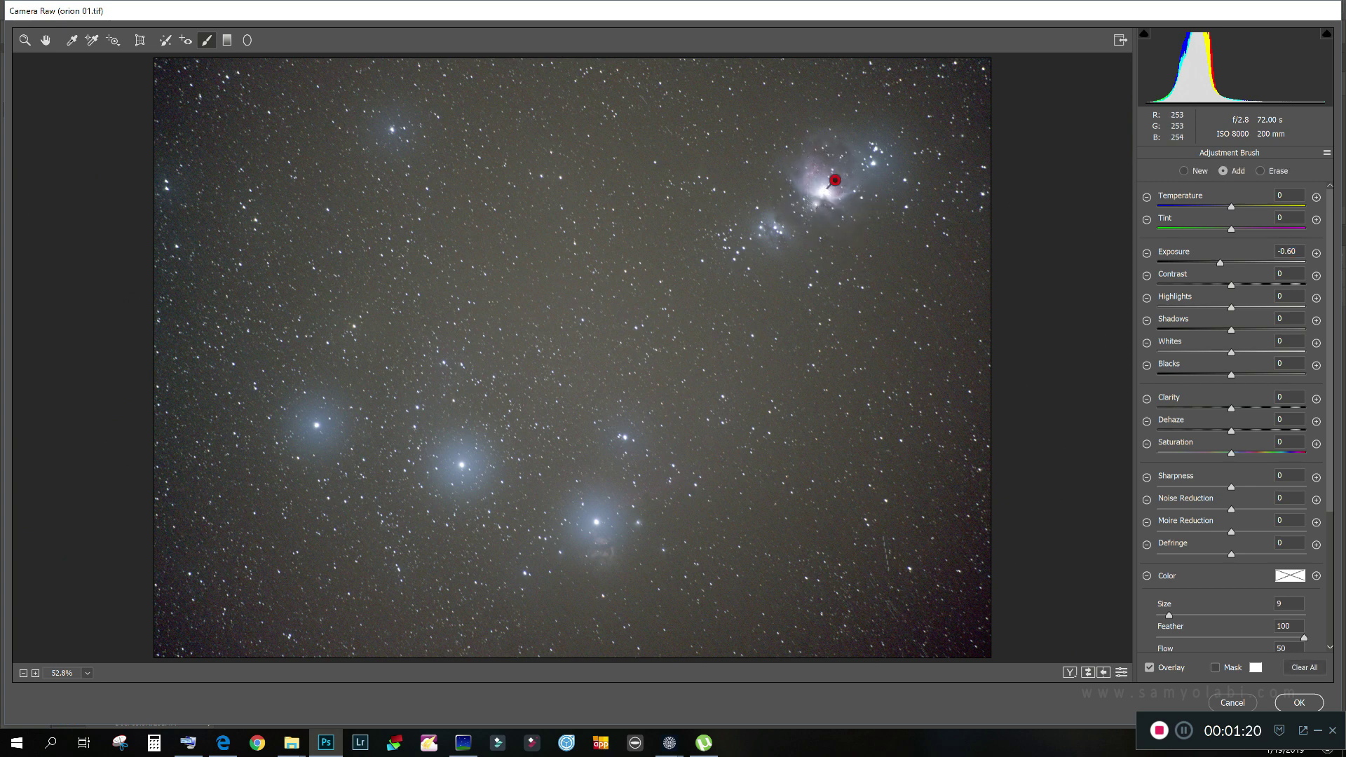
left_click_drag(1232, 308, 1158, 307)
left_click_drag(1220, 262, 1216, 262)
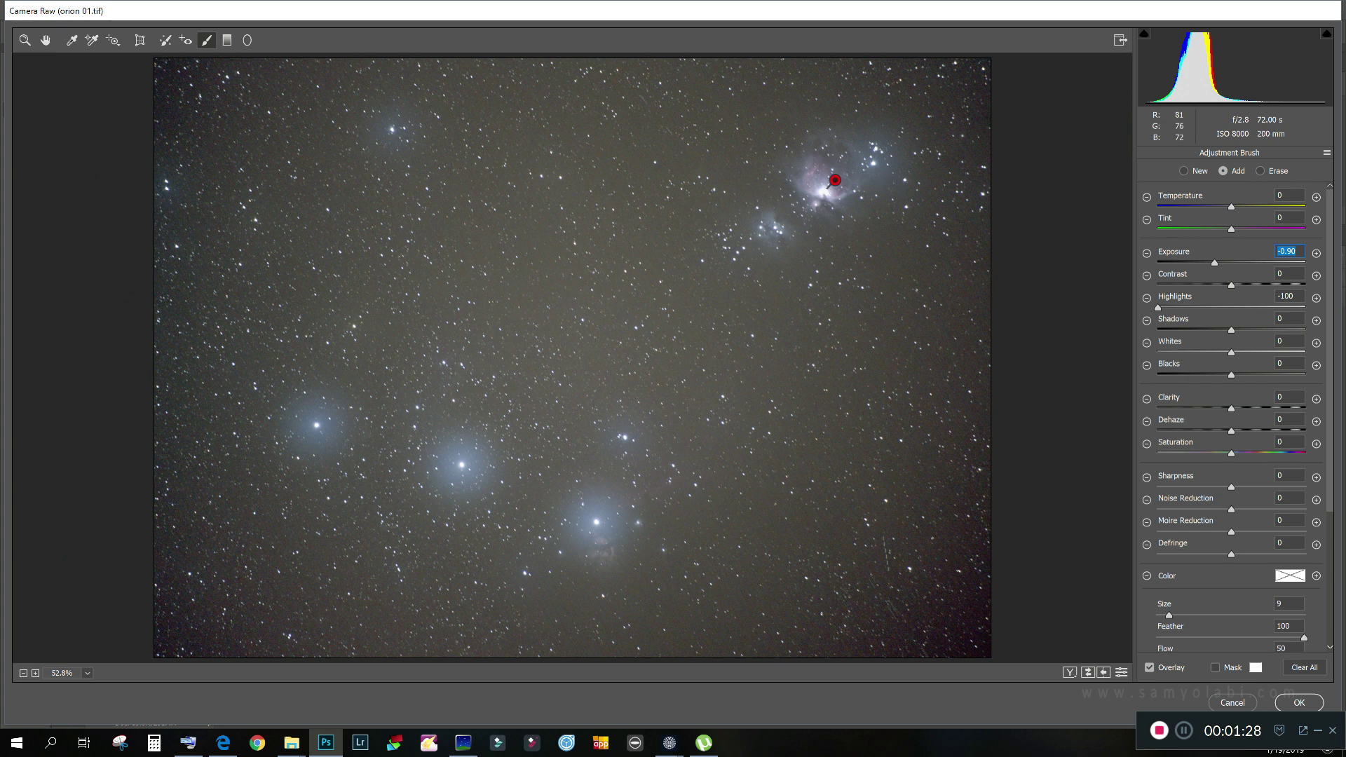
Brush the same local correction over the bright blue belt stars at size 11 and return to the basic adjustments
key("]")
key("]")
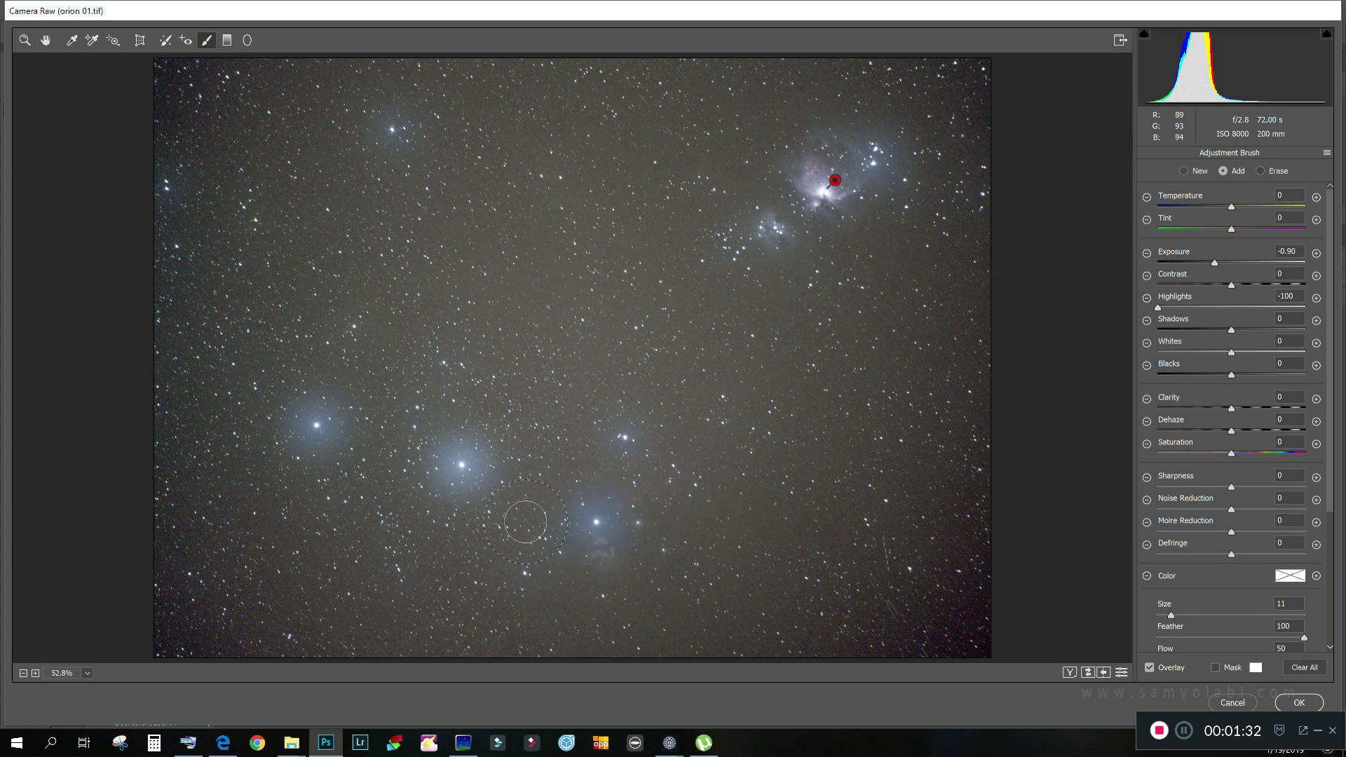
left_click(457, 466)
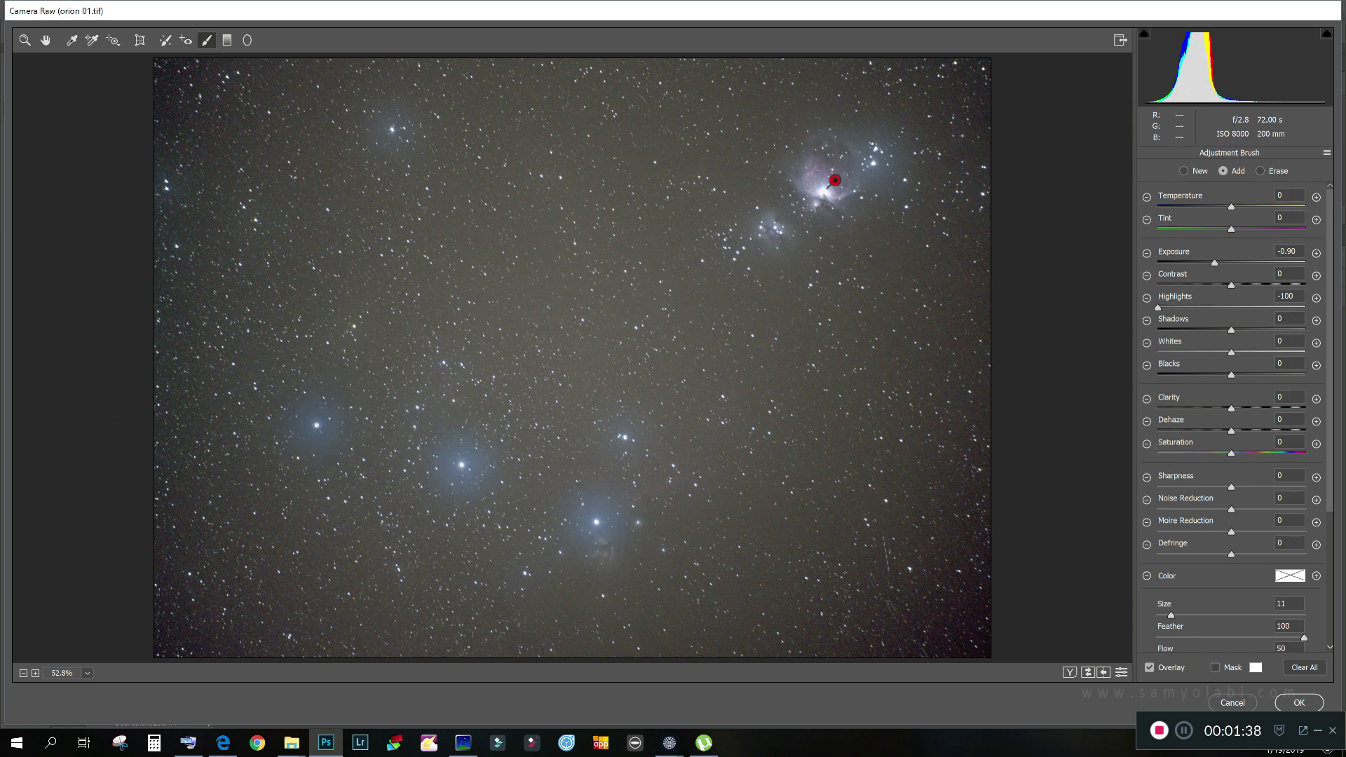
left_click(46, 40)
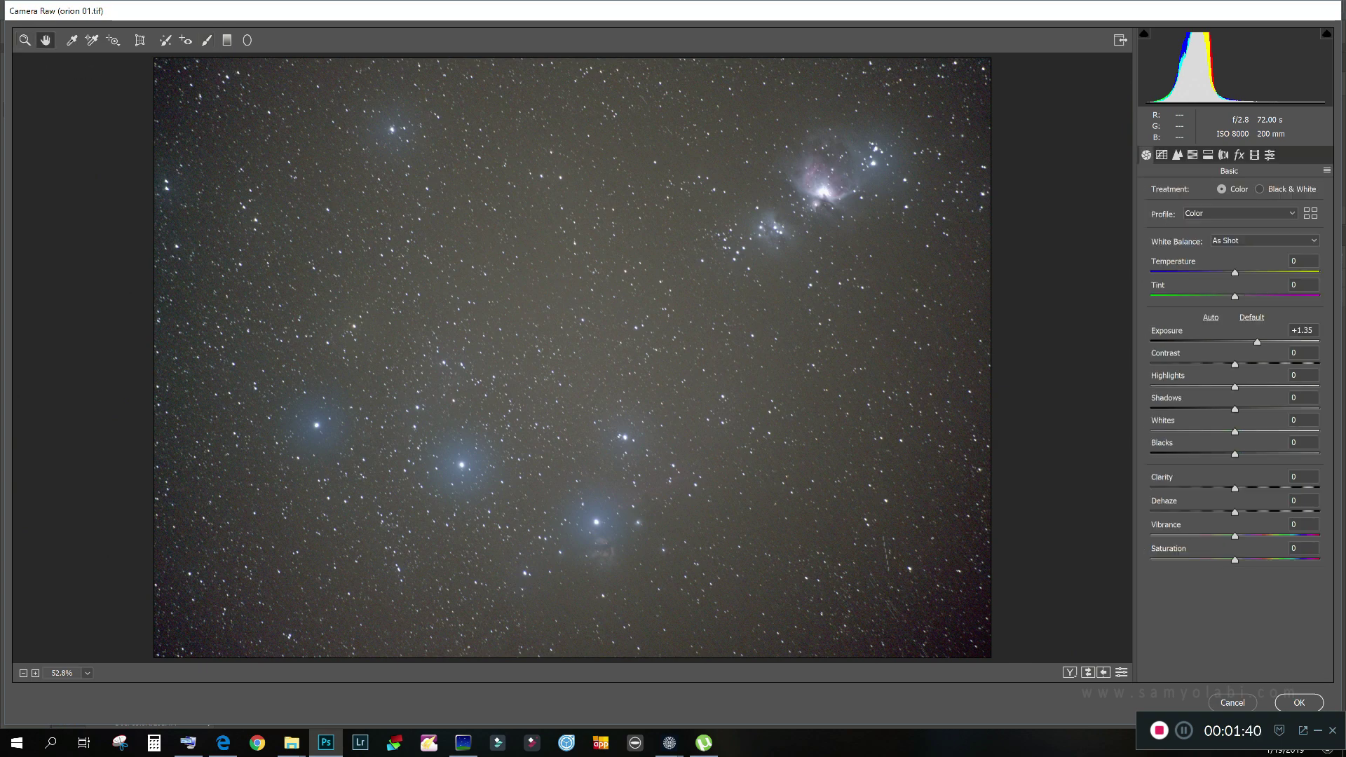
Compare the current Camera Raw settings with the defaults several times
left_click(1121, 672)
left_click(1121, 673)
left_click(1121, 673)
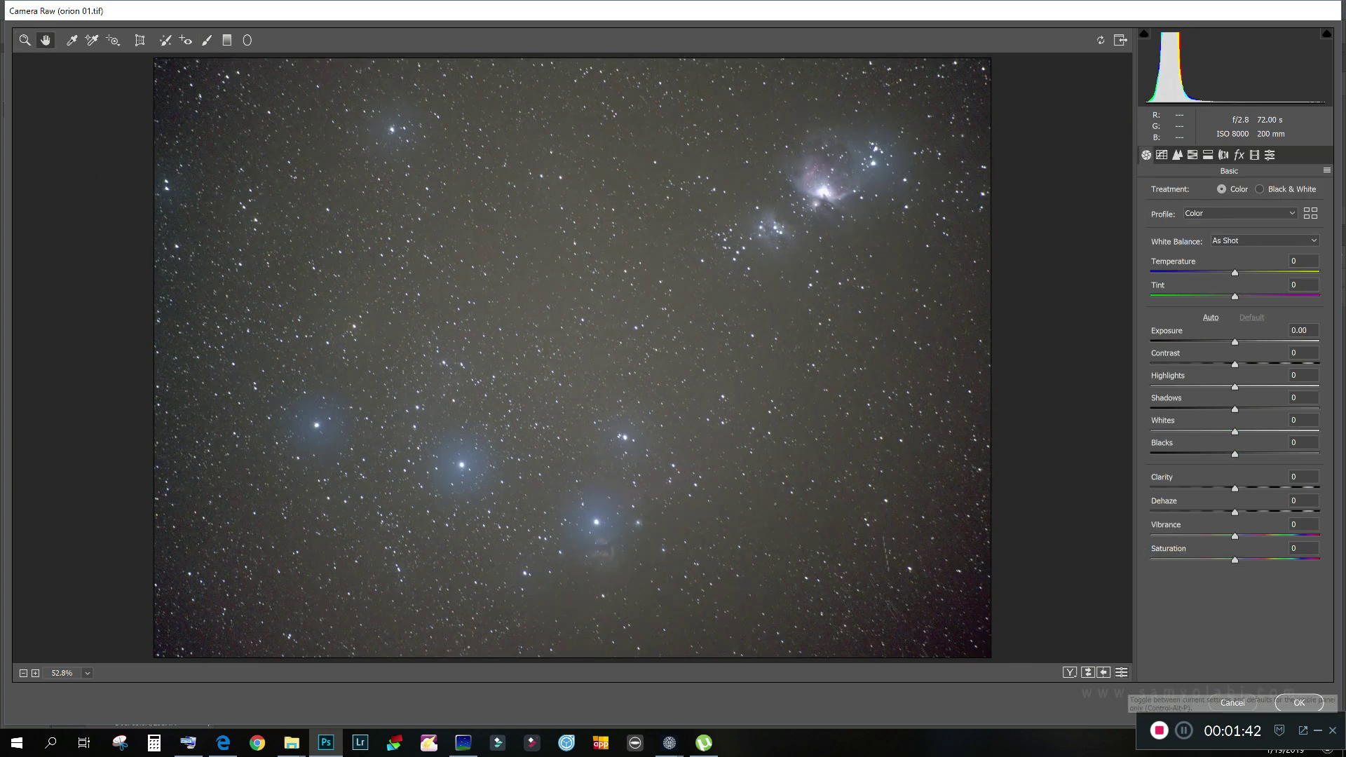
left_click(1122, 672)
left_click(1122, 672)
left_click(1122, 673)
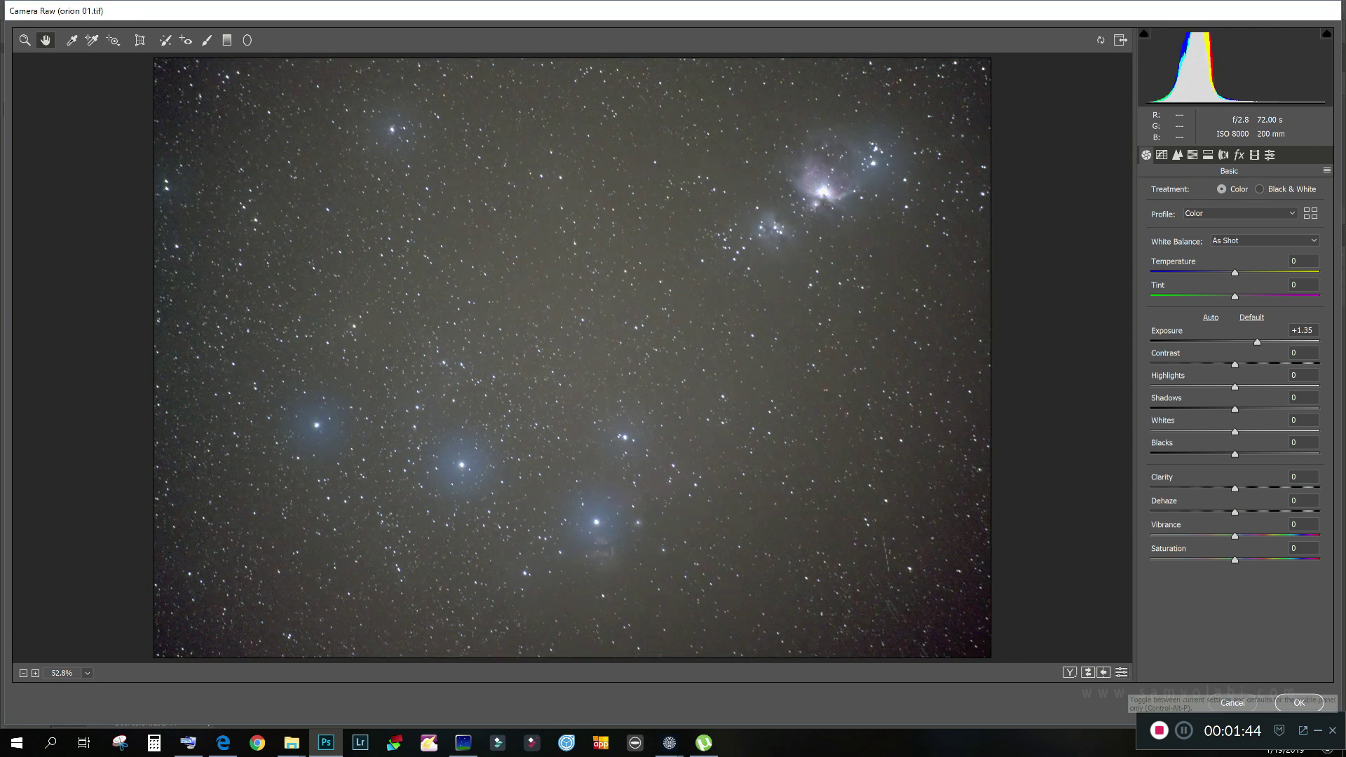
Raise the Camera Raw Contrast to +63
left_click_drag(1235, 364, 1238, 364)
key("Up")
key("Up")
key("Up")
key("Up")
key("Up")
key("Up")
key("Up")
key("Up")
key("Up")
key("Up")
key("Up")
key("Up")
key("Up")
key("Up")
key("Up")
key("Up")
key("Up")
key("Up")
key("Up")
key("Up")
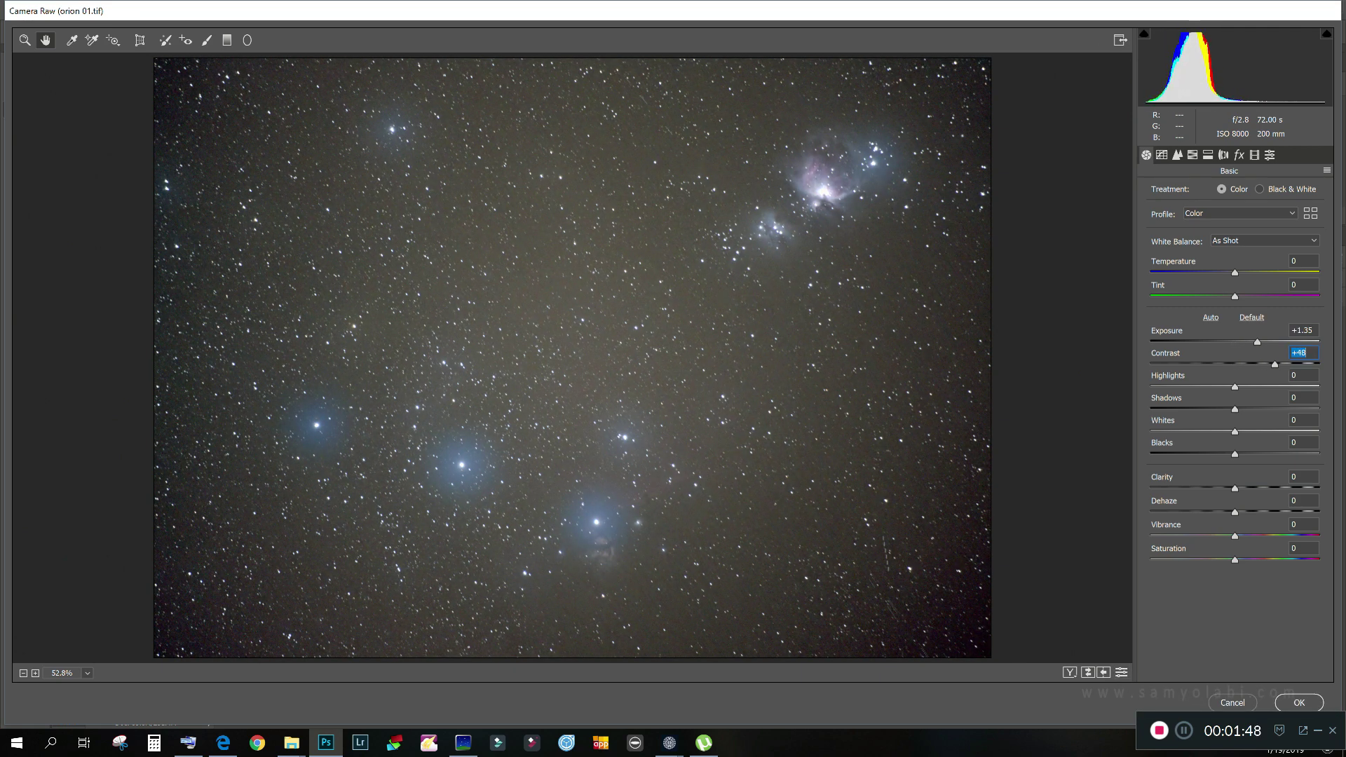
key("Up")
key("Up")
key("Up")
key("Up")
key("Up")
key("Up")
key("Up")
key("Up")
key("Up")
key("Up")
key("Up")
key("Up")
key("Up")
key("Up")
key("Up")
Try Dehaze at +100, and settle it at +56
left_click_drag(1235, 512, 1271, 512)
key("Up")
key("Up")
key("Up")
key("Up")
key("Up")
key("Up")
key("Up")
key("Up")
key("Up")
key("Up")
key("Up")
key("Up")
key("Up")
key("Up")
key("Up")
key("Up")
key("Up")
key("Up")
key("Up")
key("Up")
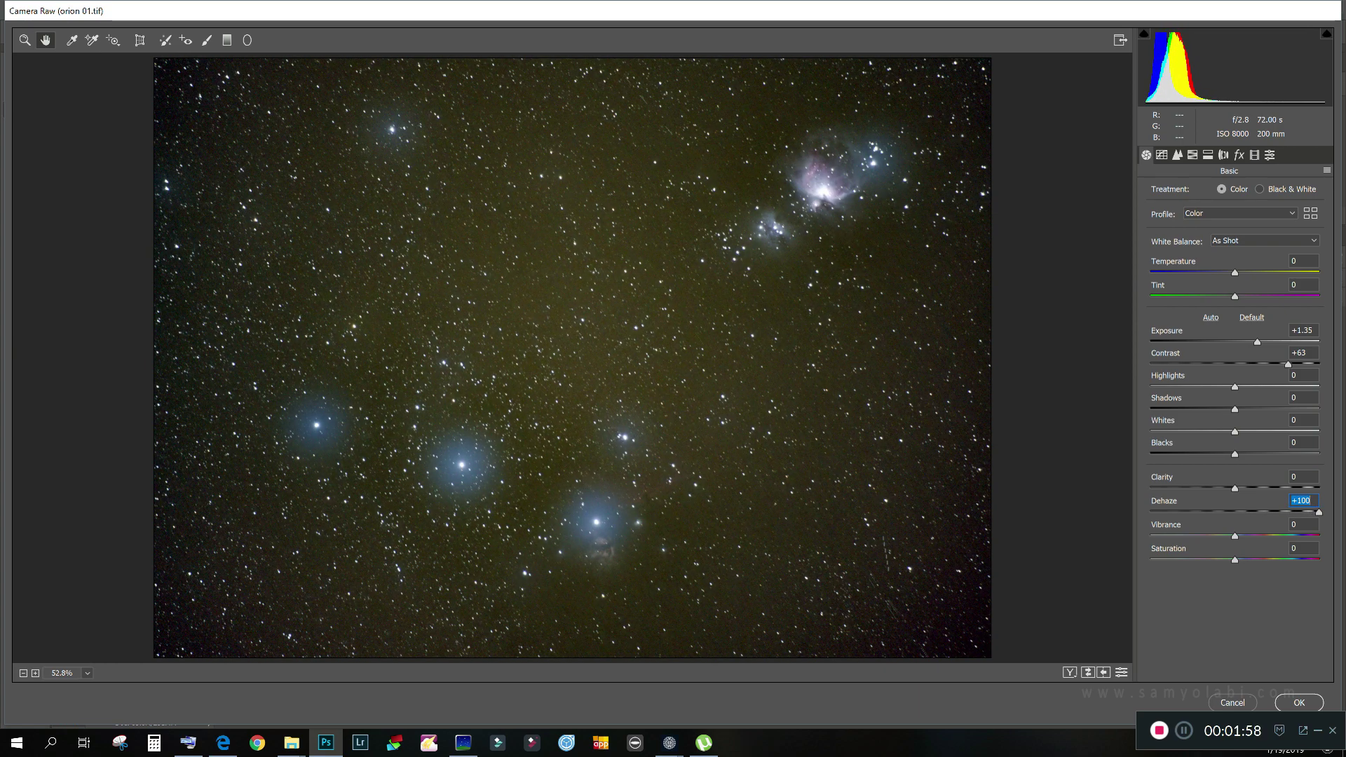
key("Down")
key("Down")
key("Down")
key("Down")
key("Down")
key("Down")
key("Down")
key("Down")
key("Down")
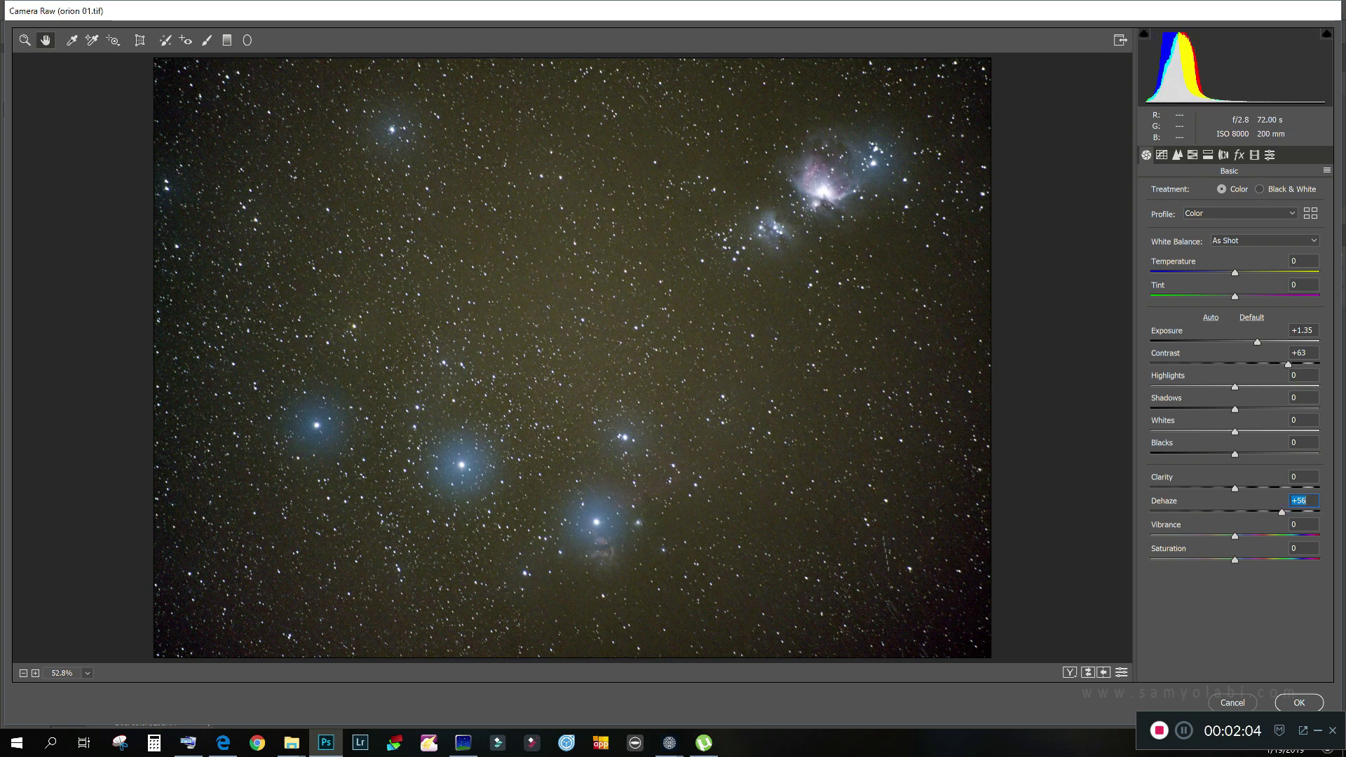
Set Exposure to +1.60 and apply the Camera Raw filter to the Background copy layer
left_click_drag(1257, 341, 1262, 341)
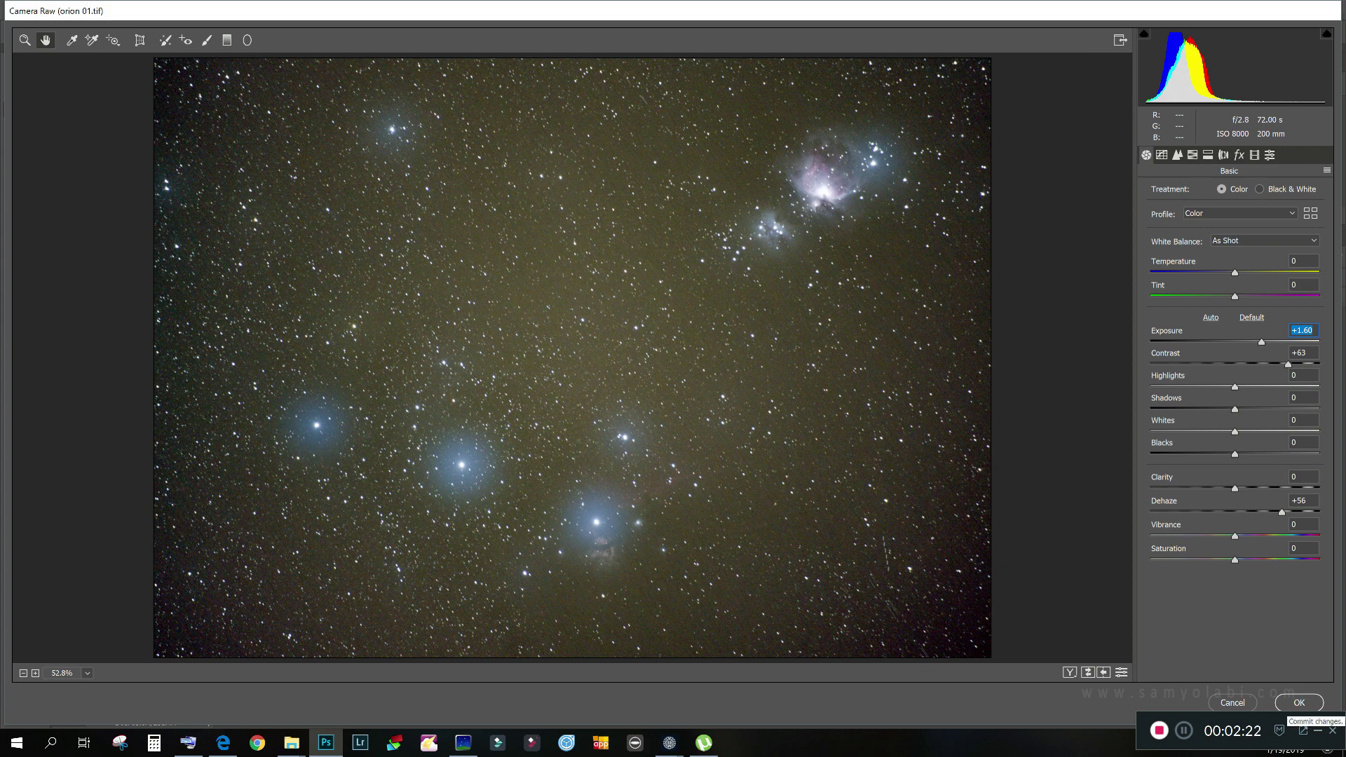
left_click(1298, 702)
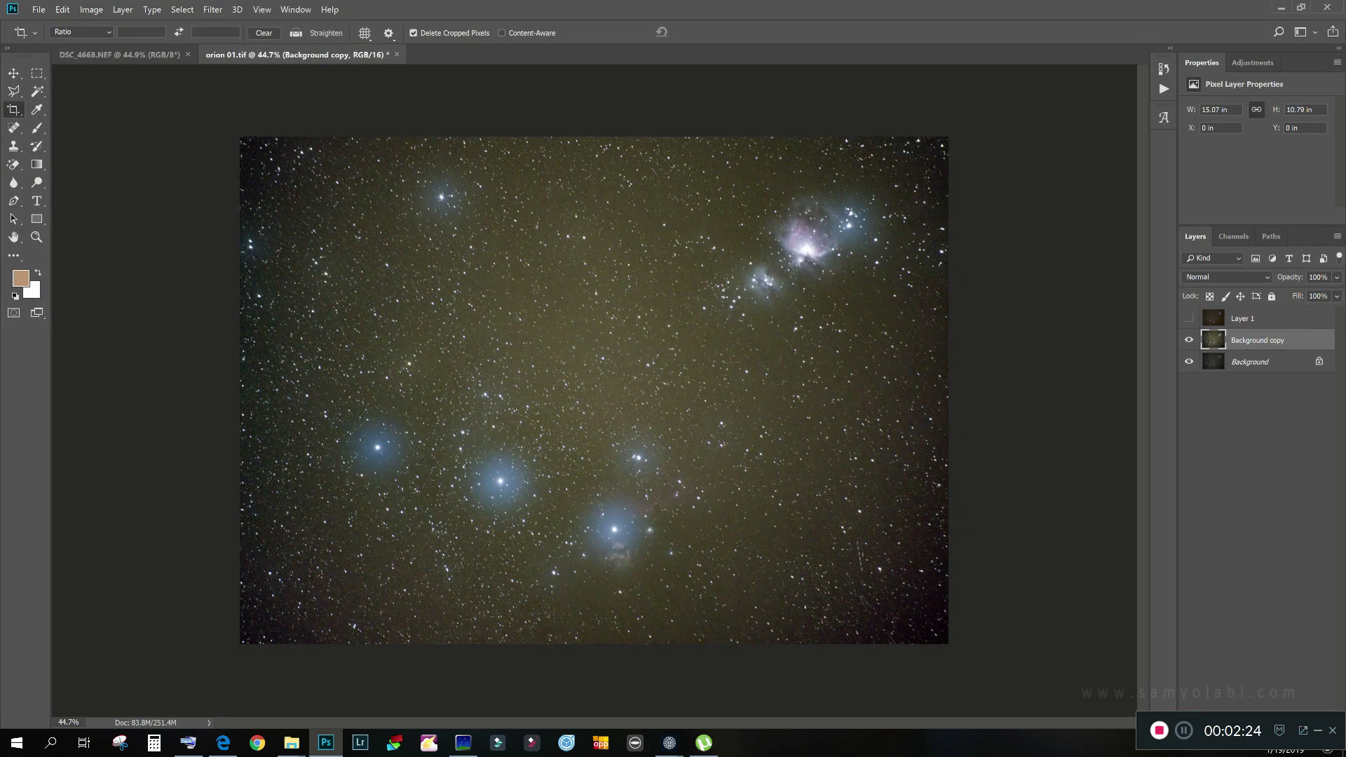
Add a Curves adjustment layer above Background copy, sample its black point from the sky background, and hide the layer for comparison
key("z")
right_click(489, 307)
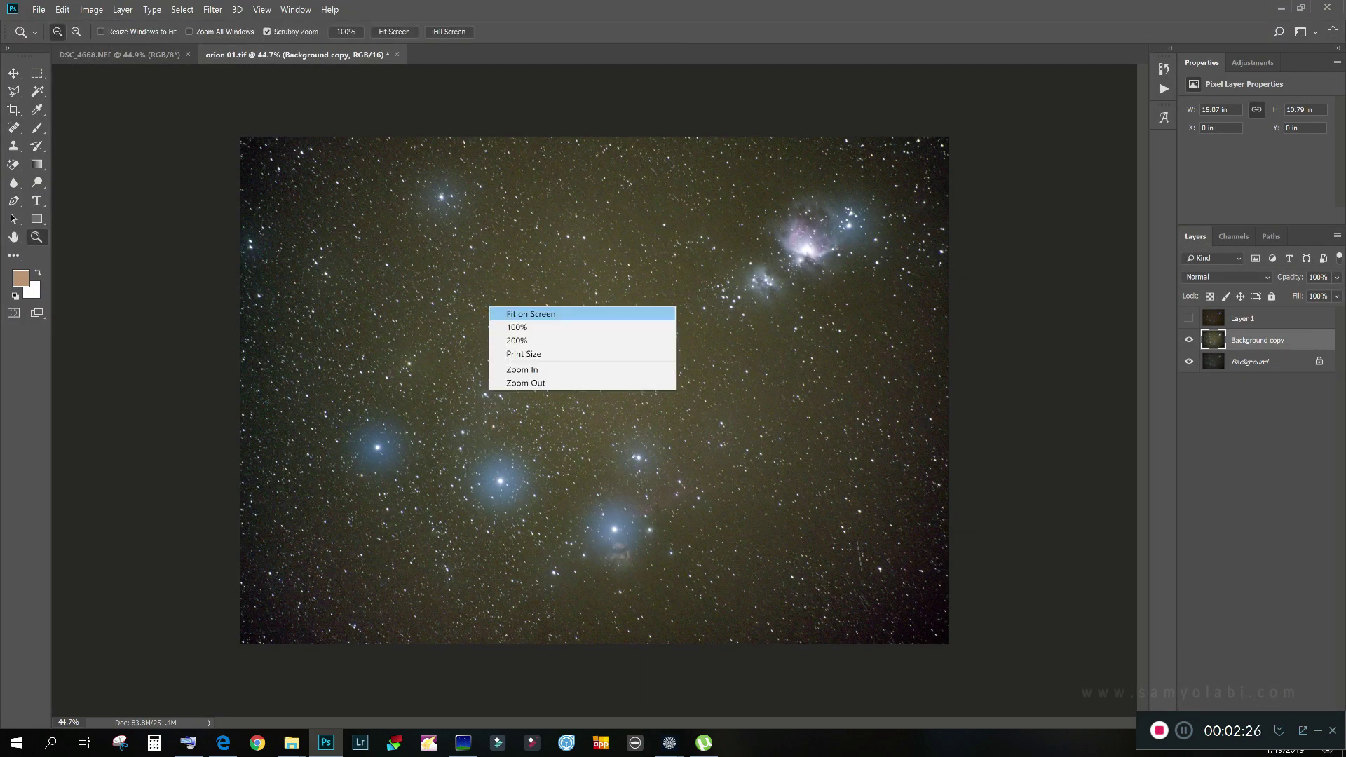
left_click(493, 313)
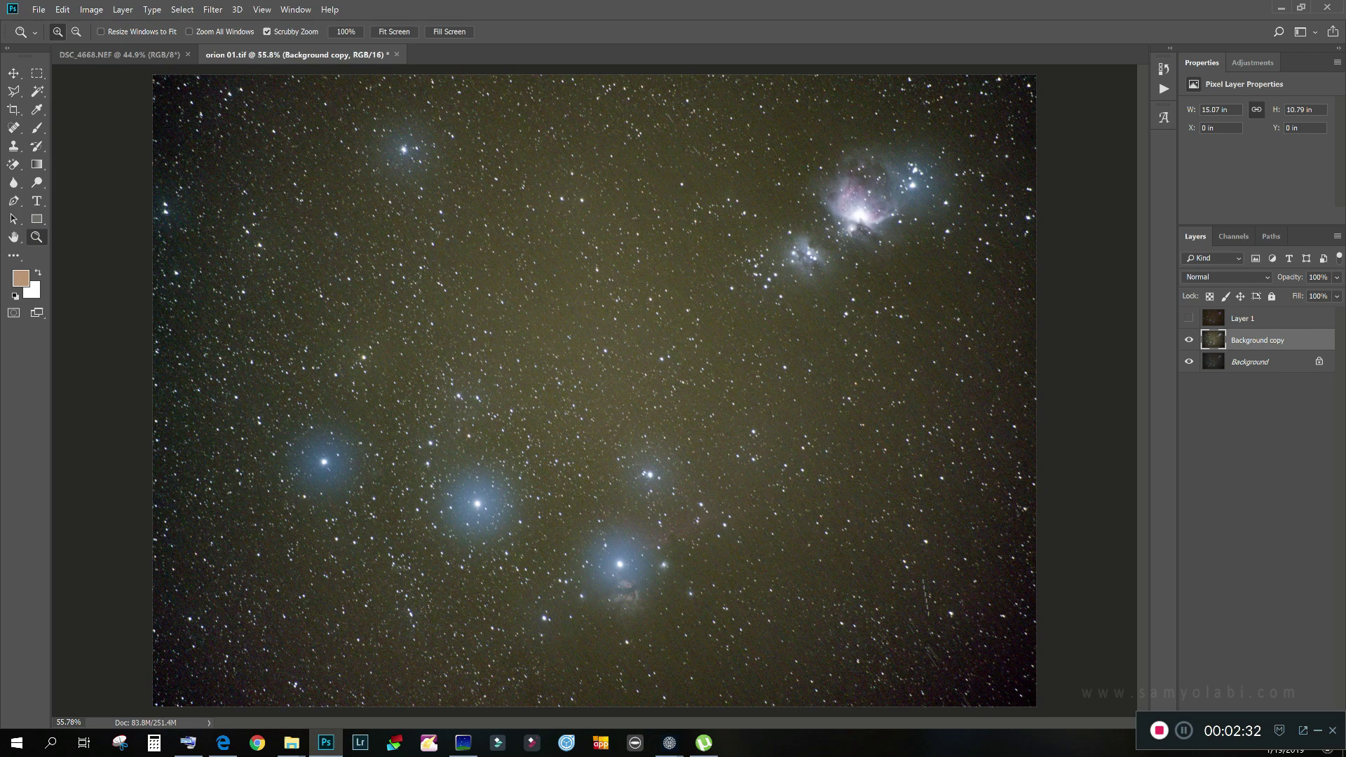
left_click(1252, 62)
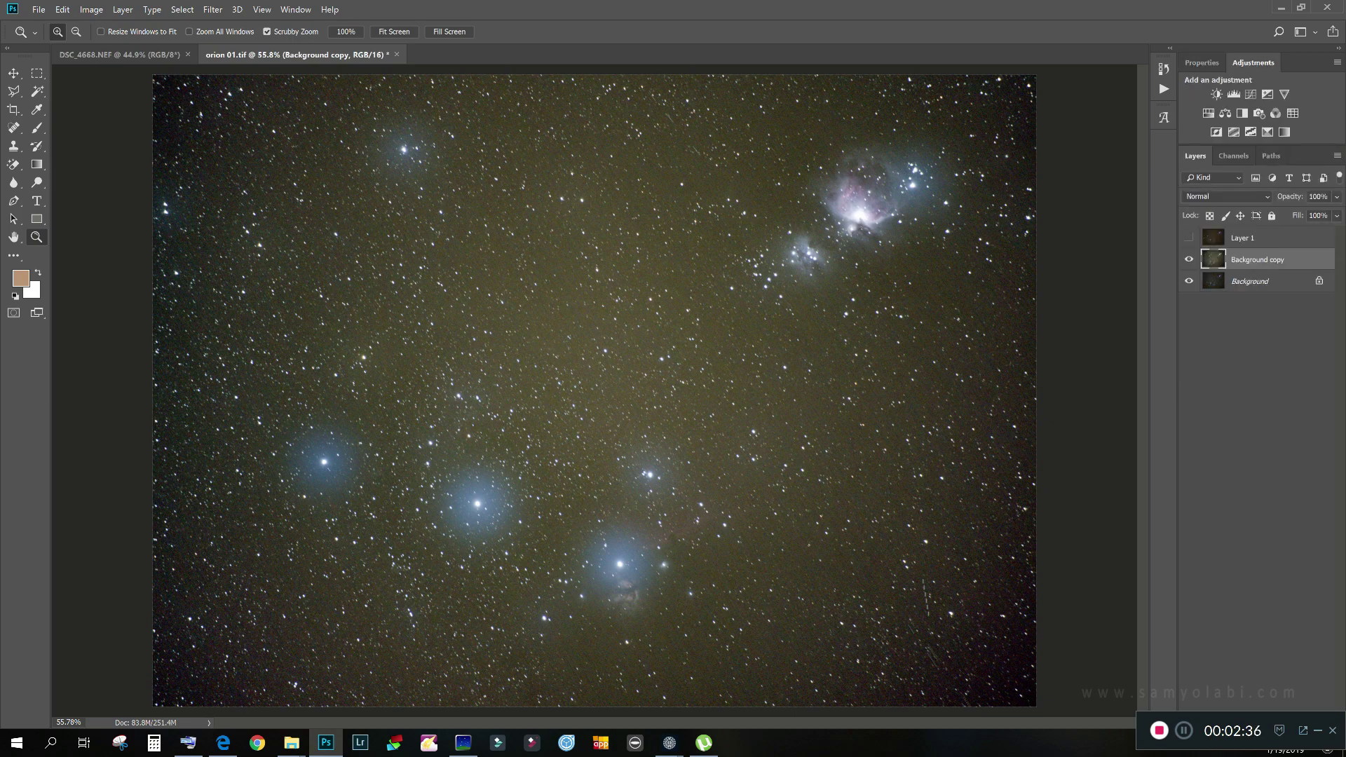
left_click(1251, 94)
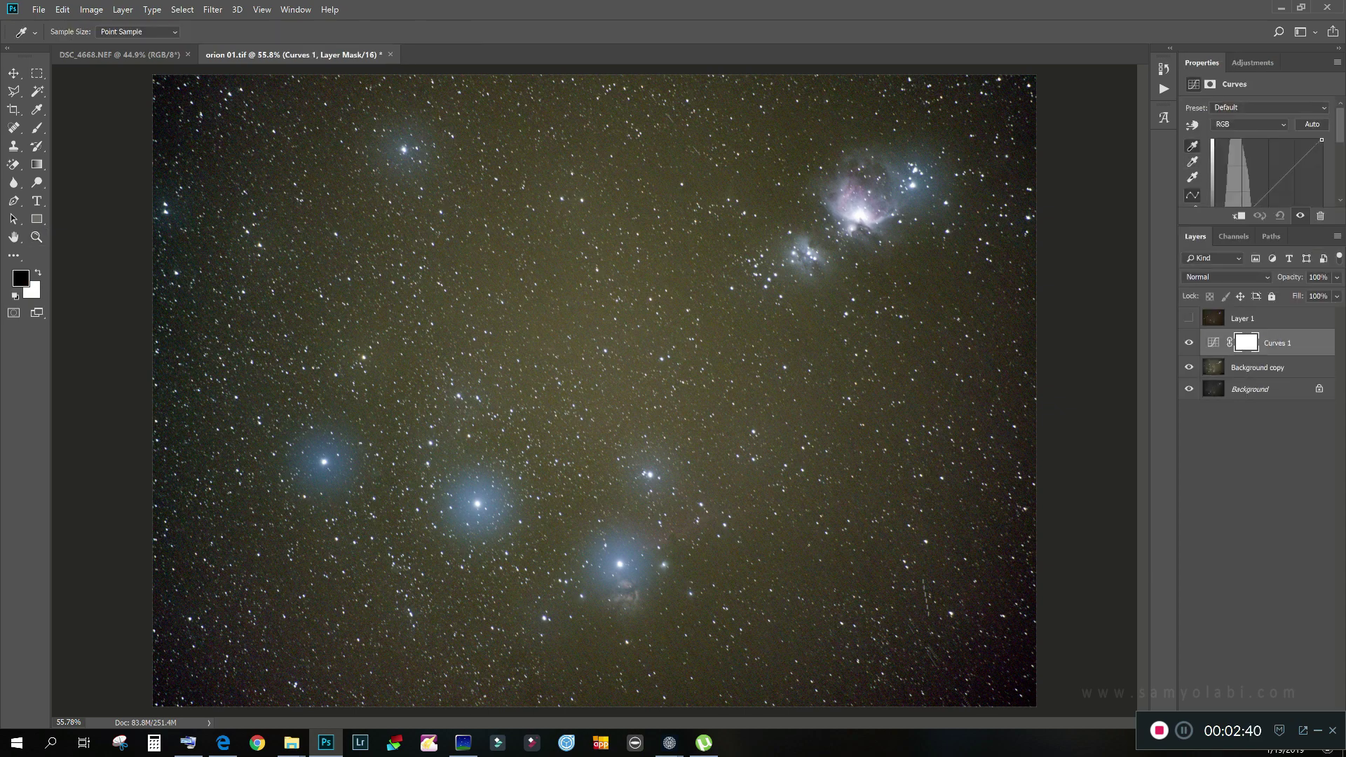
key("z")
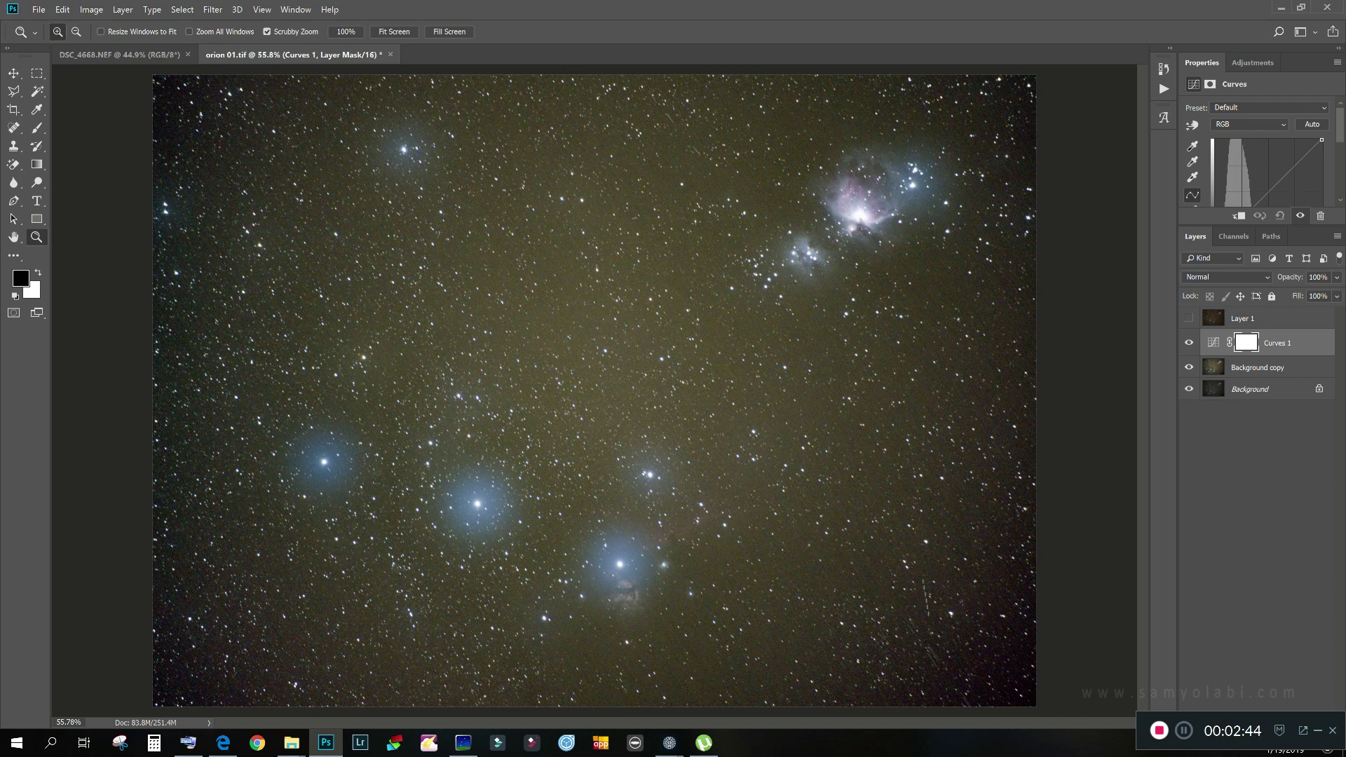
left_click(1192, 146)
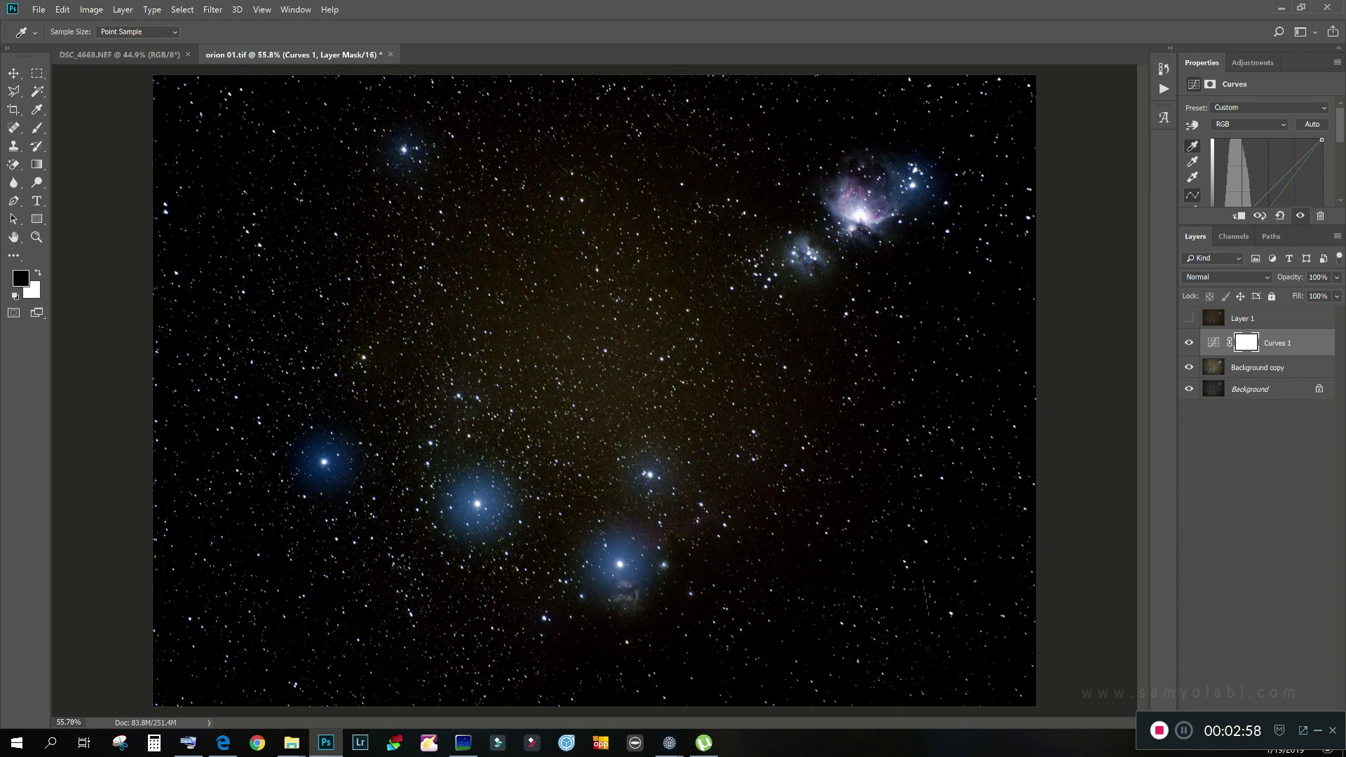
key("ctrl+comma")
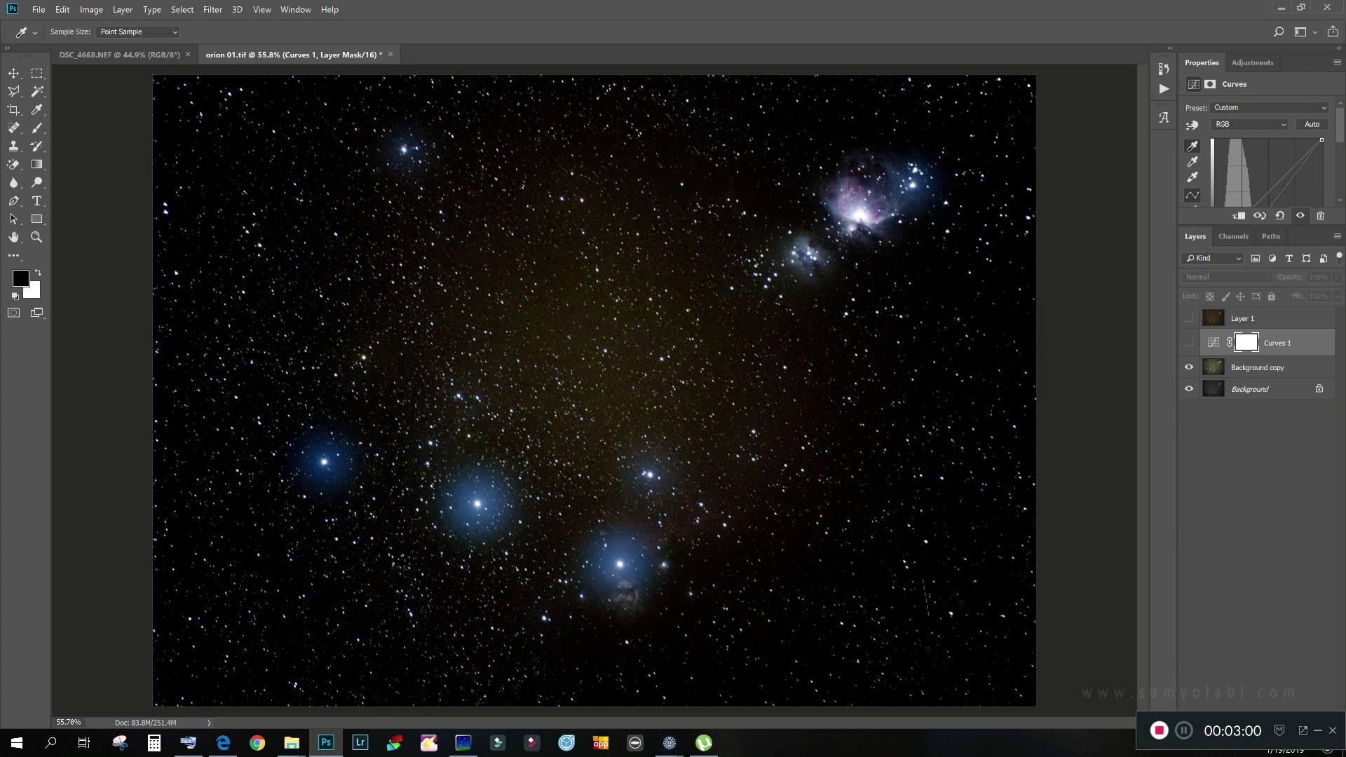
Show the Curves 1 layer again and reduce its opacity to 52%
key("ctrl+comma")
left_click(1336, 277)
left_click_drag(1335, 294, 1305, 295)
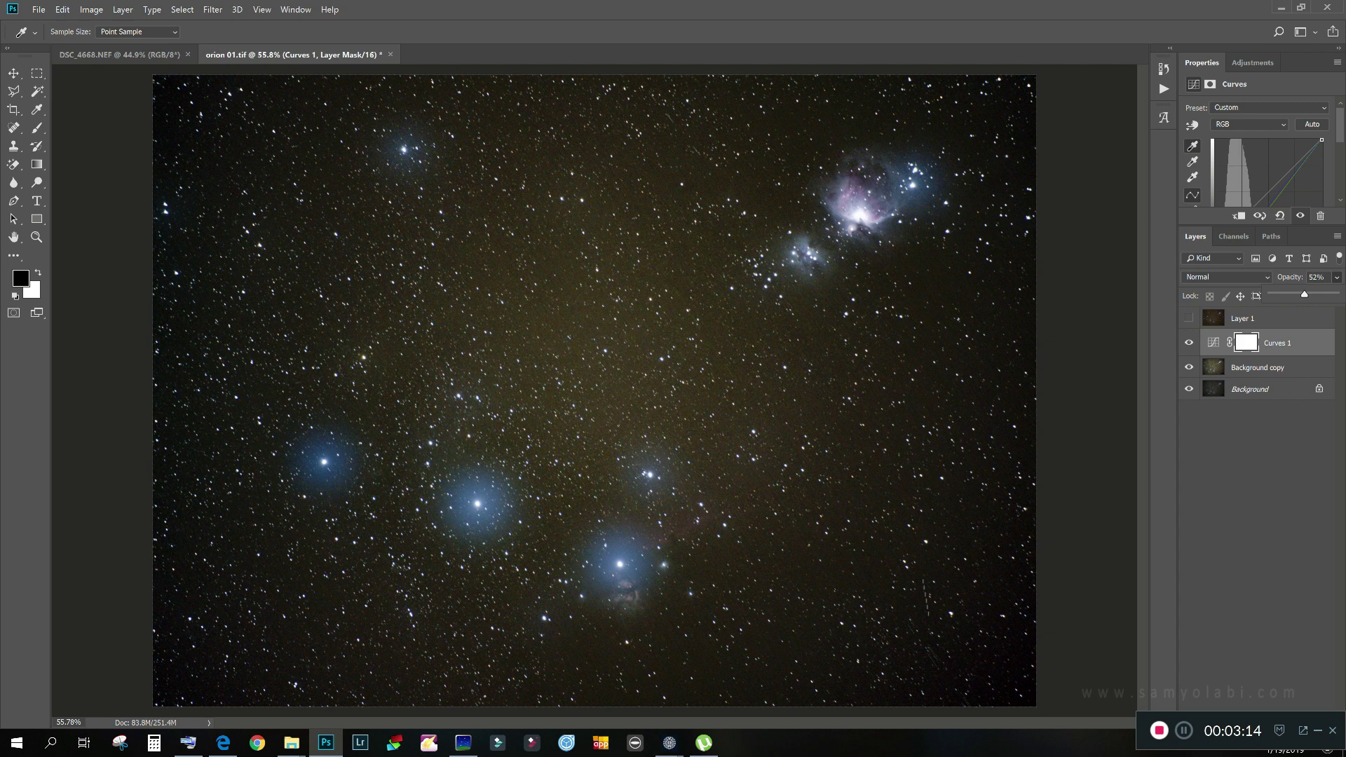
Add a Brightness/Contrast adjustment layer directly above Background copy with Brightness set to -37
left_click(1257, 368)
key("z")
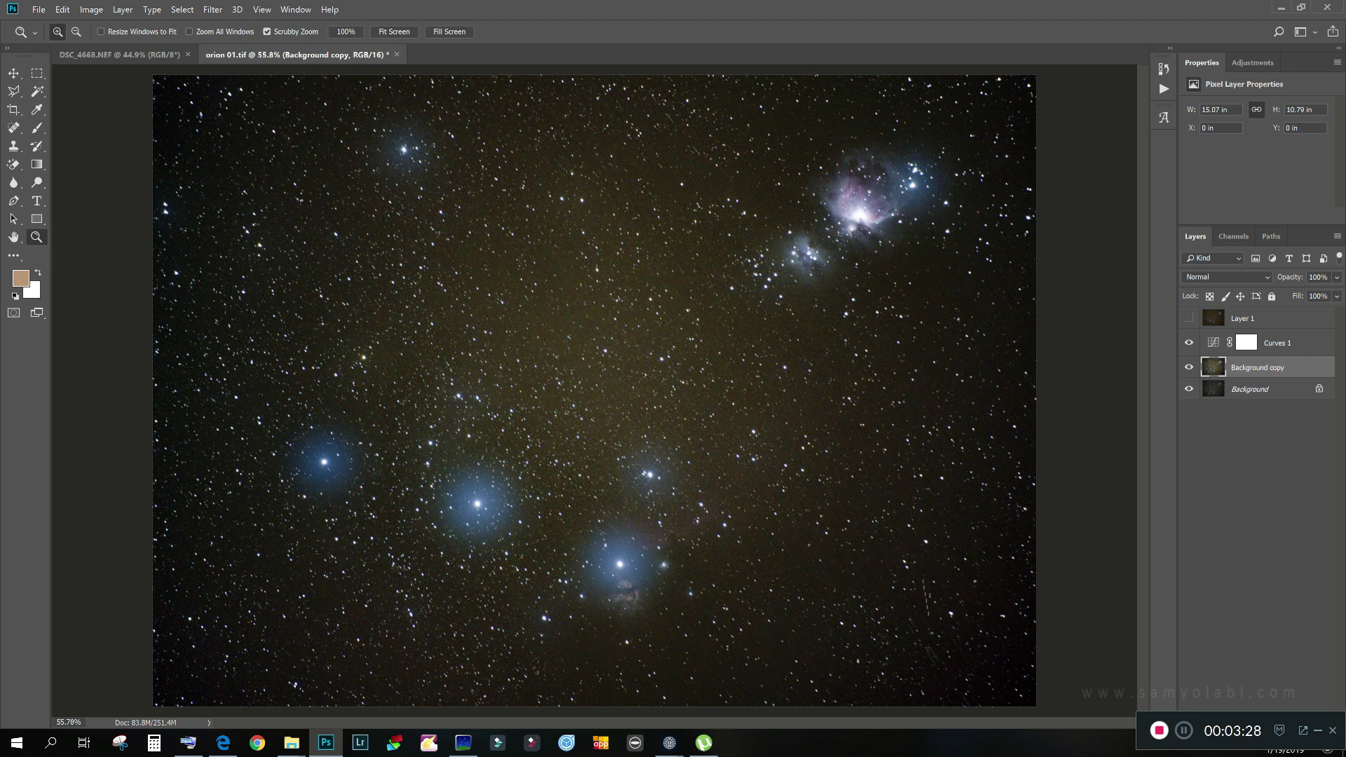
left_click_drag(1233, 731, 993, 733)
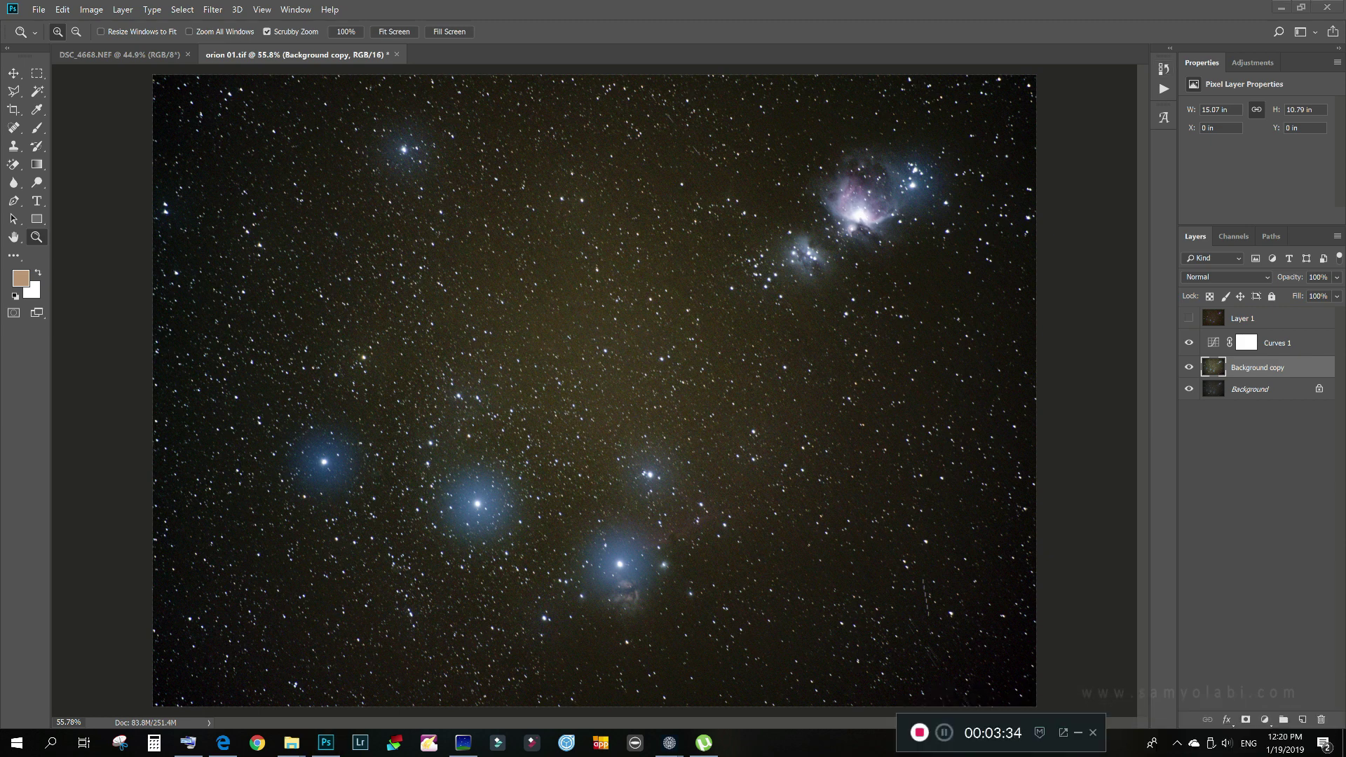
left_click(1252, 62)
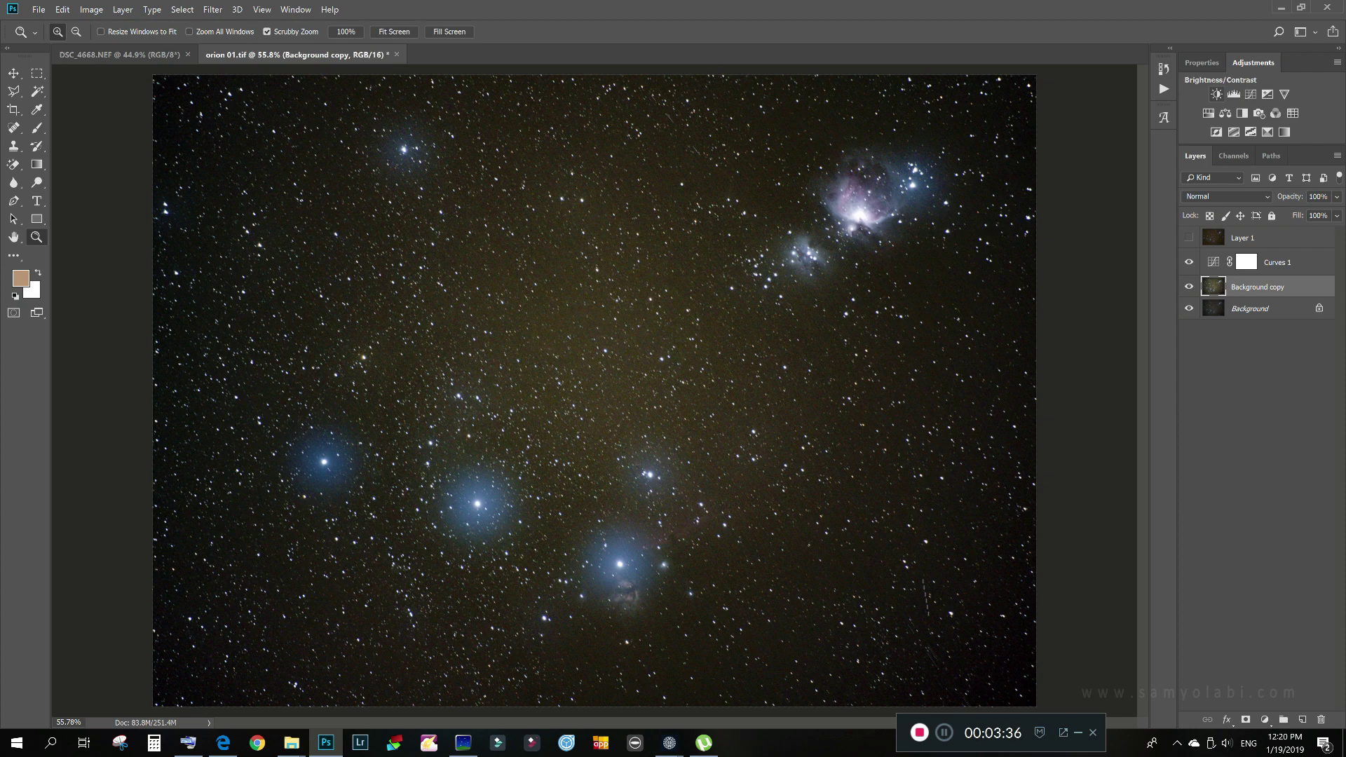
left_click(1217, 94)
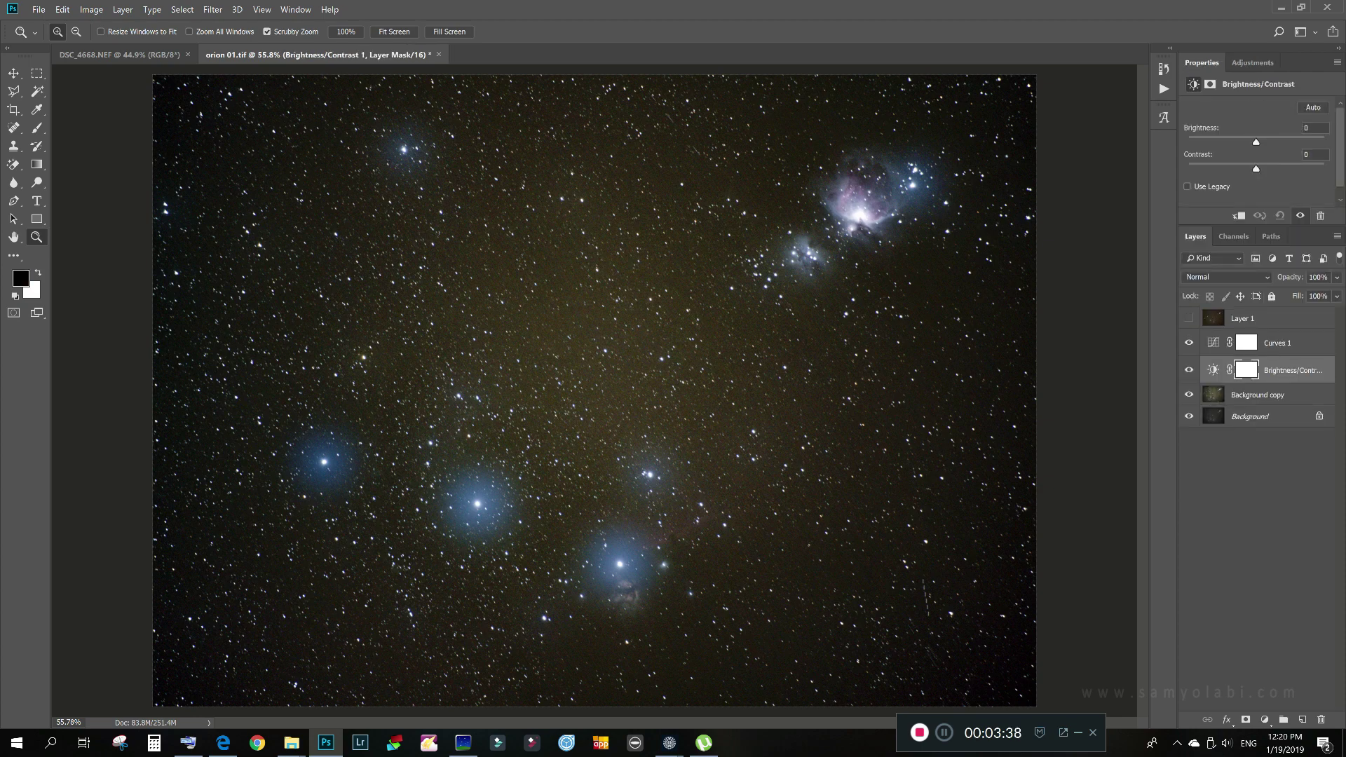
left_click_drag(1256, 141, 1241, 141)
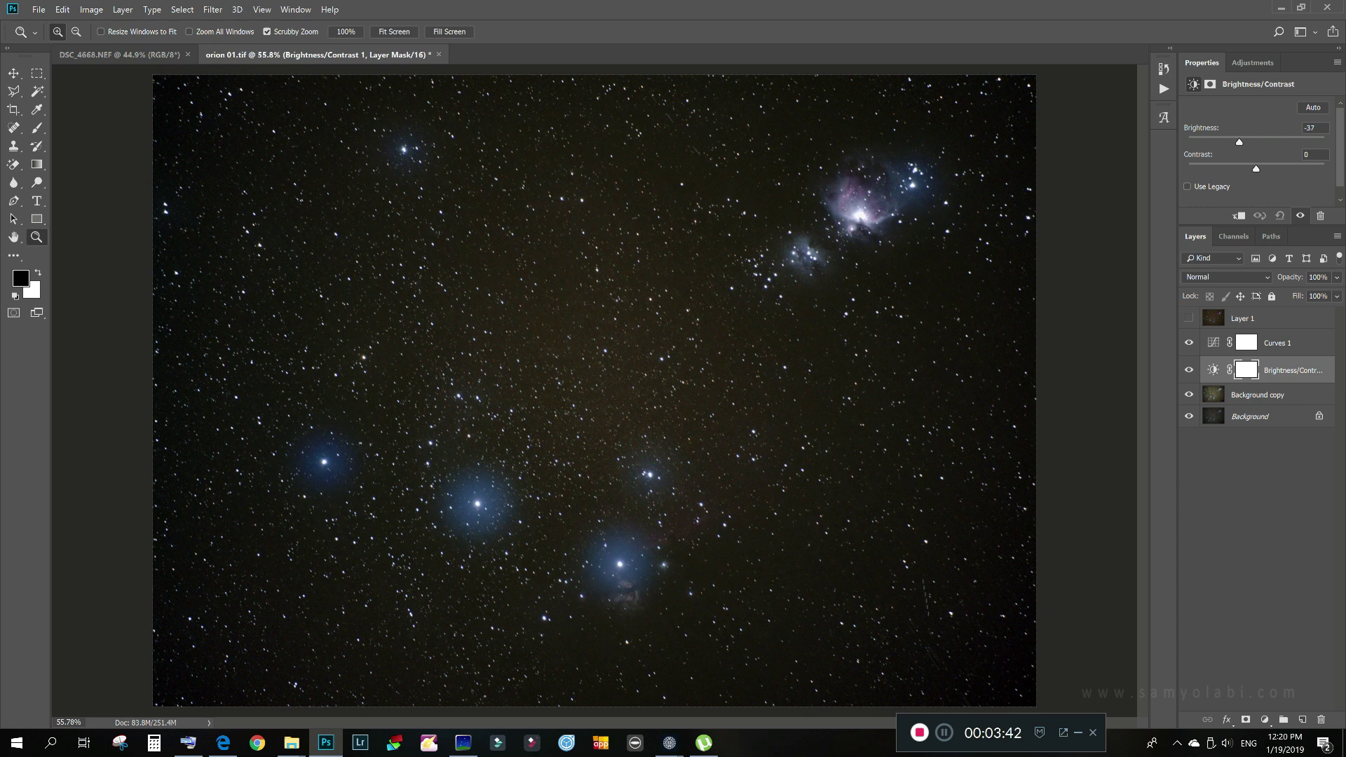
Fill the Brightness/Contrast mask with a radial white-to-black gradient from the image centre outward, and compare with the adjustment hidden
left_click(1246, 370)
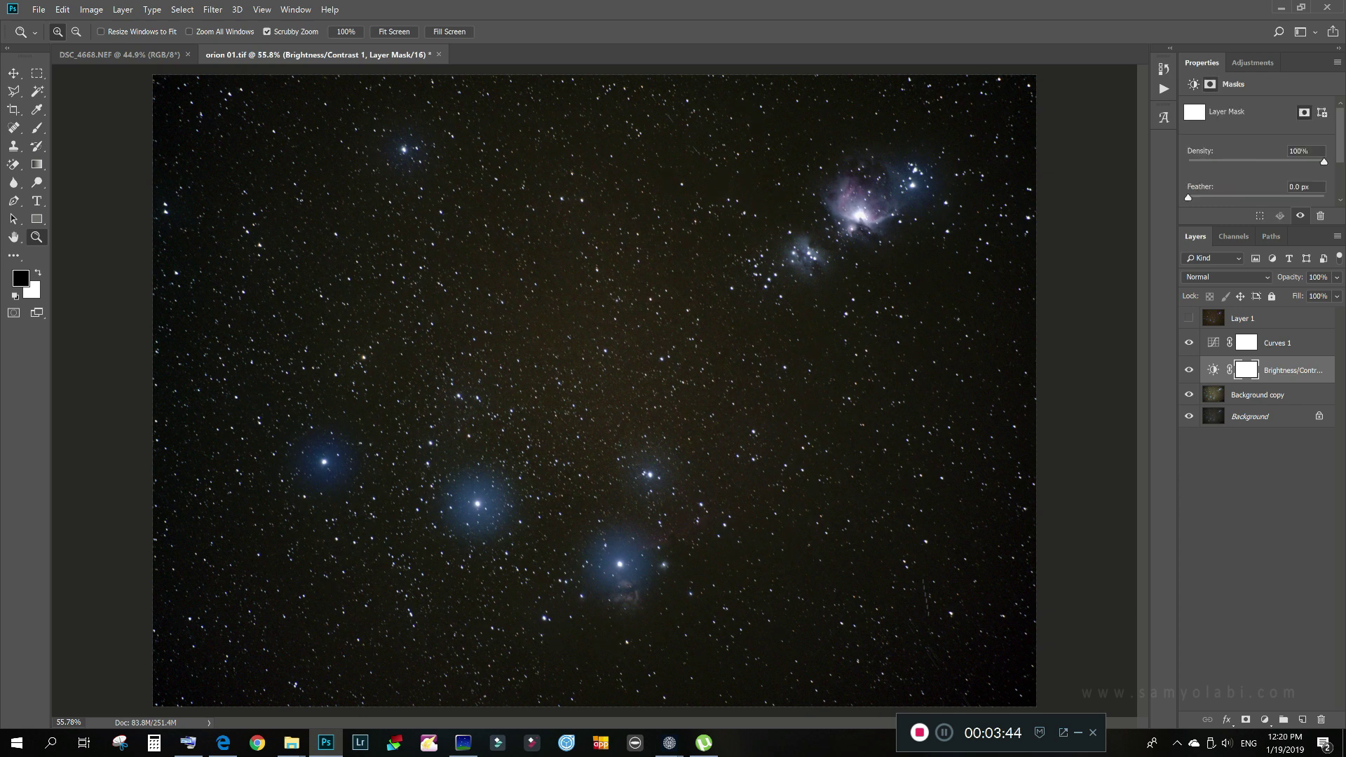
left_click(36, 164)
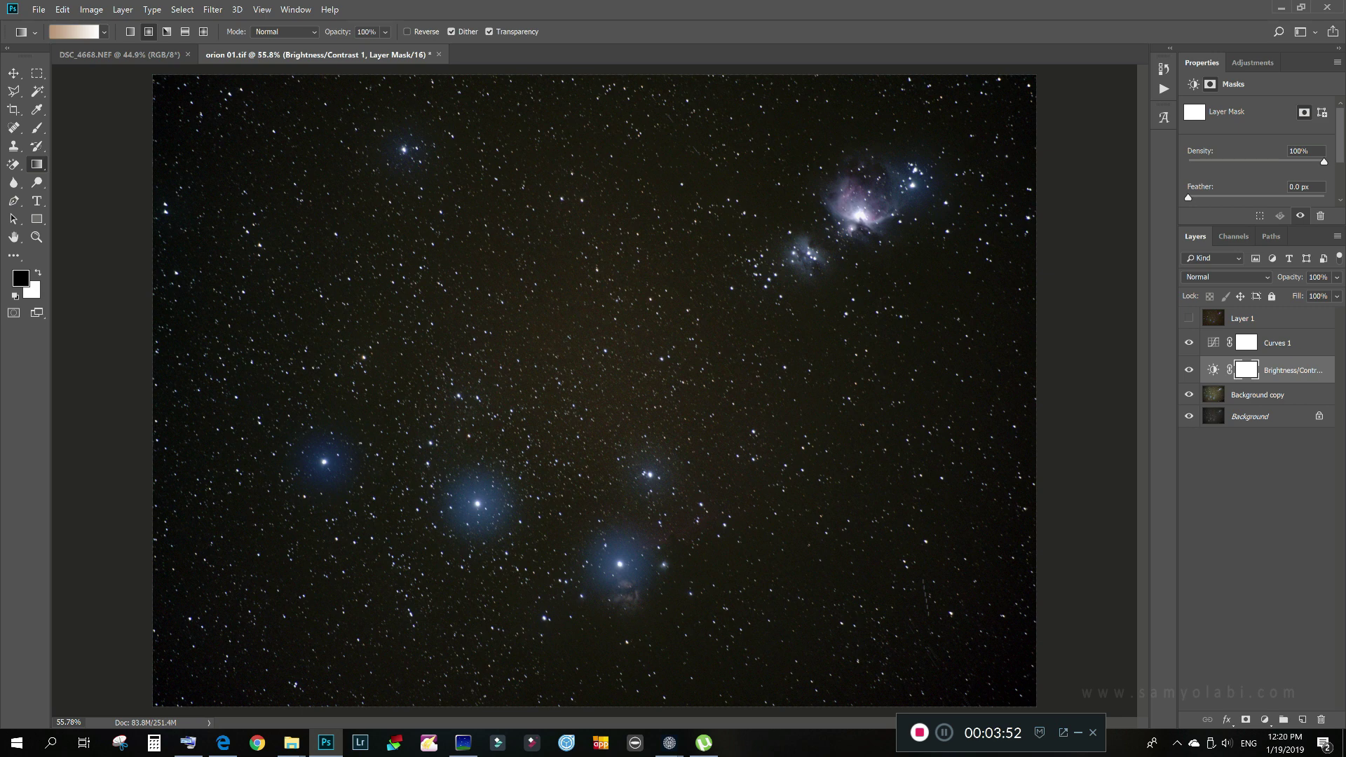
key("x")
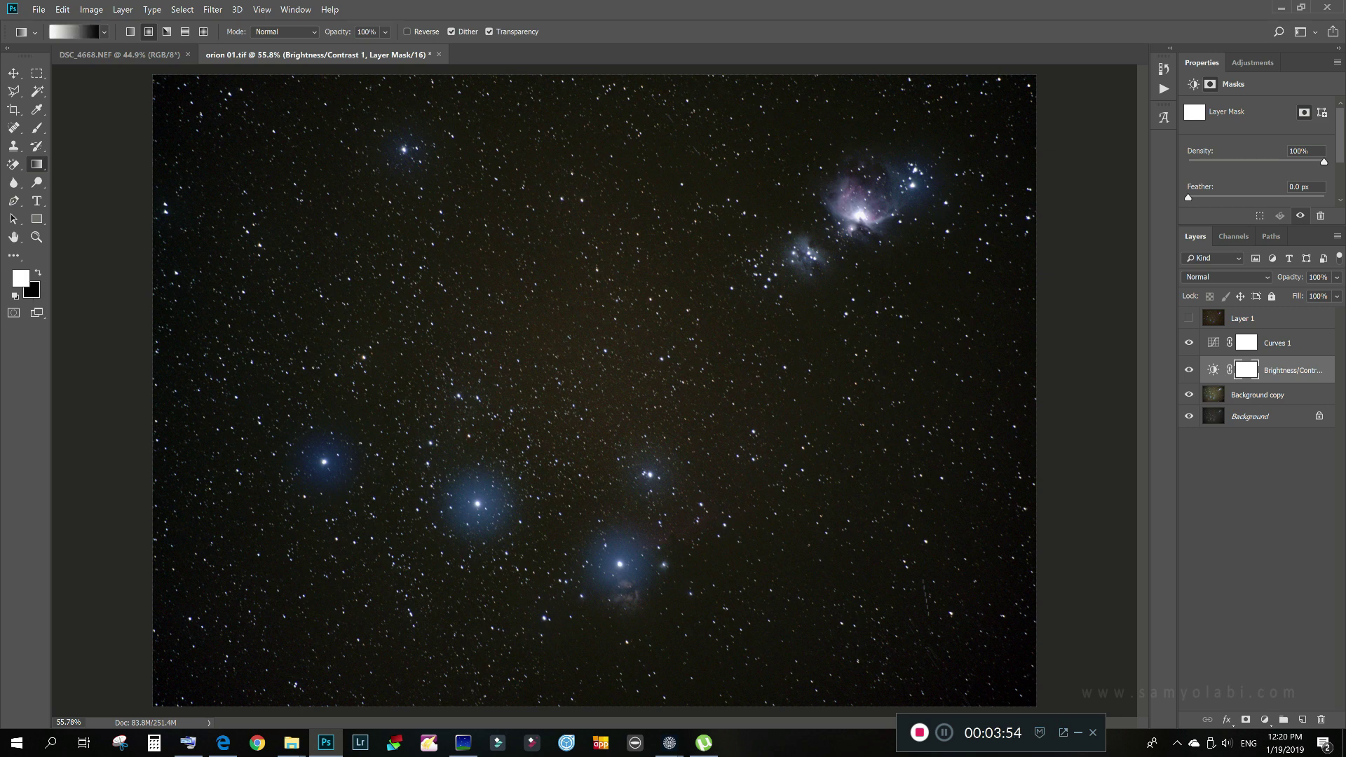
left_click_drag(595, 353, 312, 99)
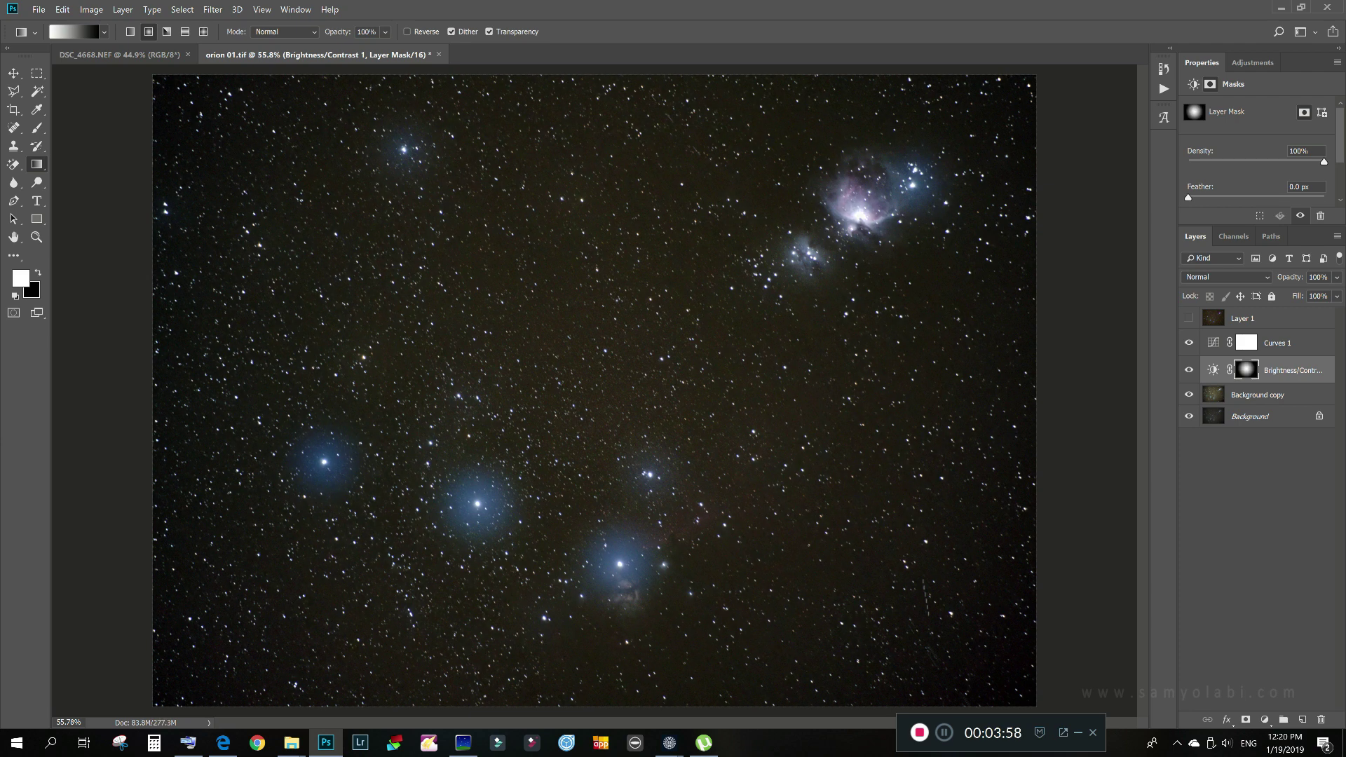
key("ctrl+comma")
key("ctrl+comma")
key("ctrl+comma")
key("ctrl+comma")
Compare the image with and without Curves 1, and merge Curves 1, Brightness/Contrast and Background copy into one layer
left_click(1291, 343)
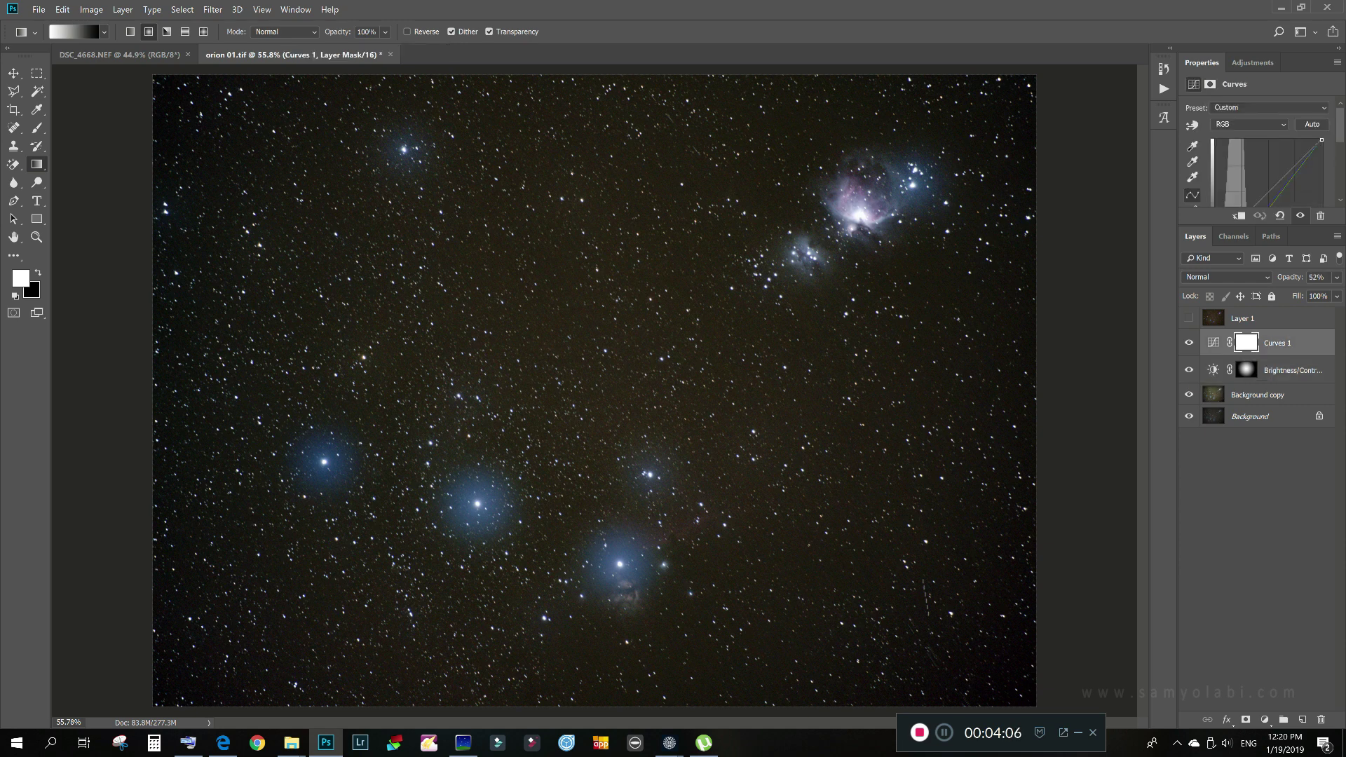
left_click(1291, 395, "shift")
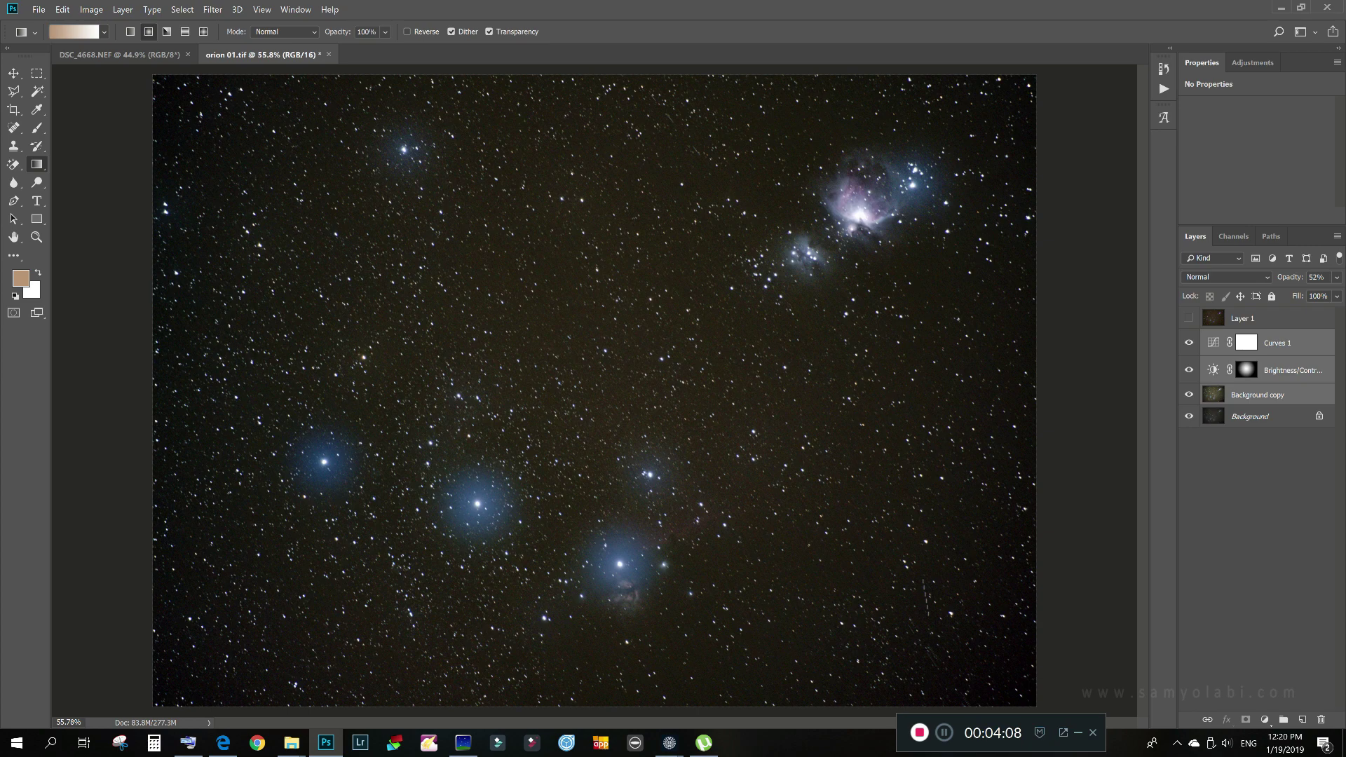
left_click(1290, 343)
left_click(1190, 343)
left_click(1189, 343)
left_click(1189, 343)
left_click(1190, 343)
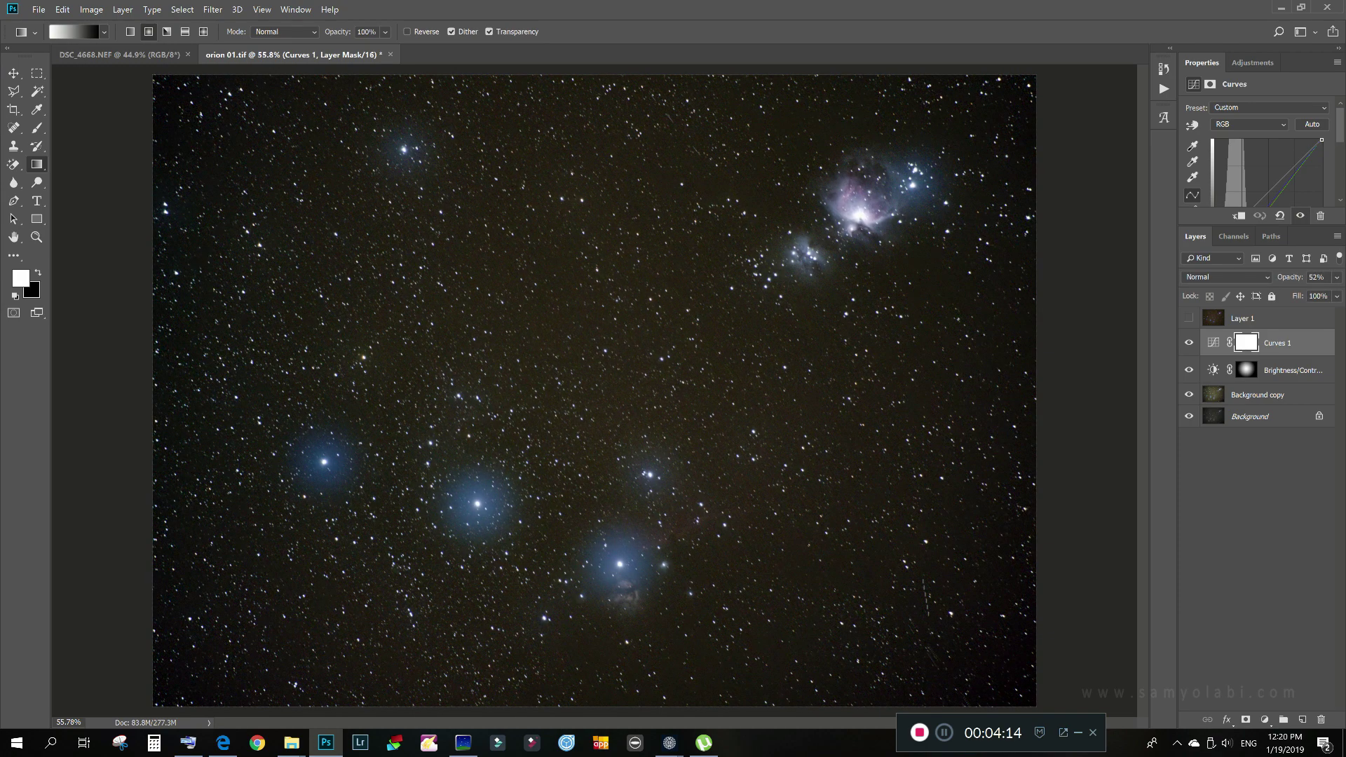
left_click(1283, 395, "shift")
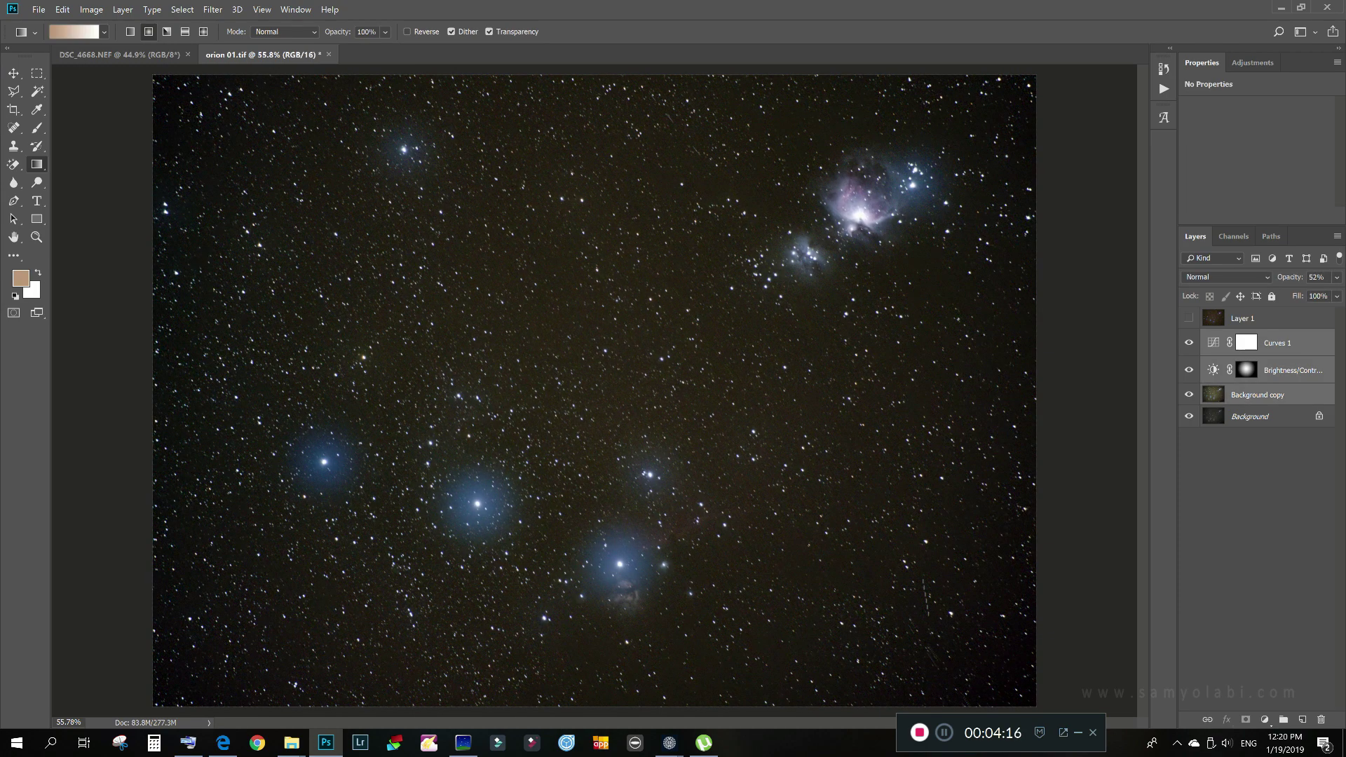
key("ctrl+e")
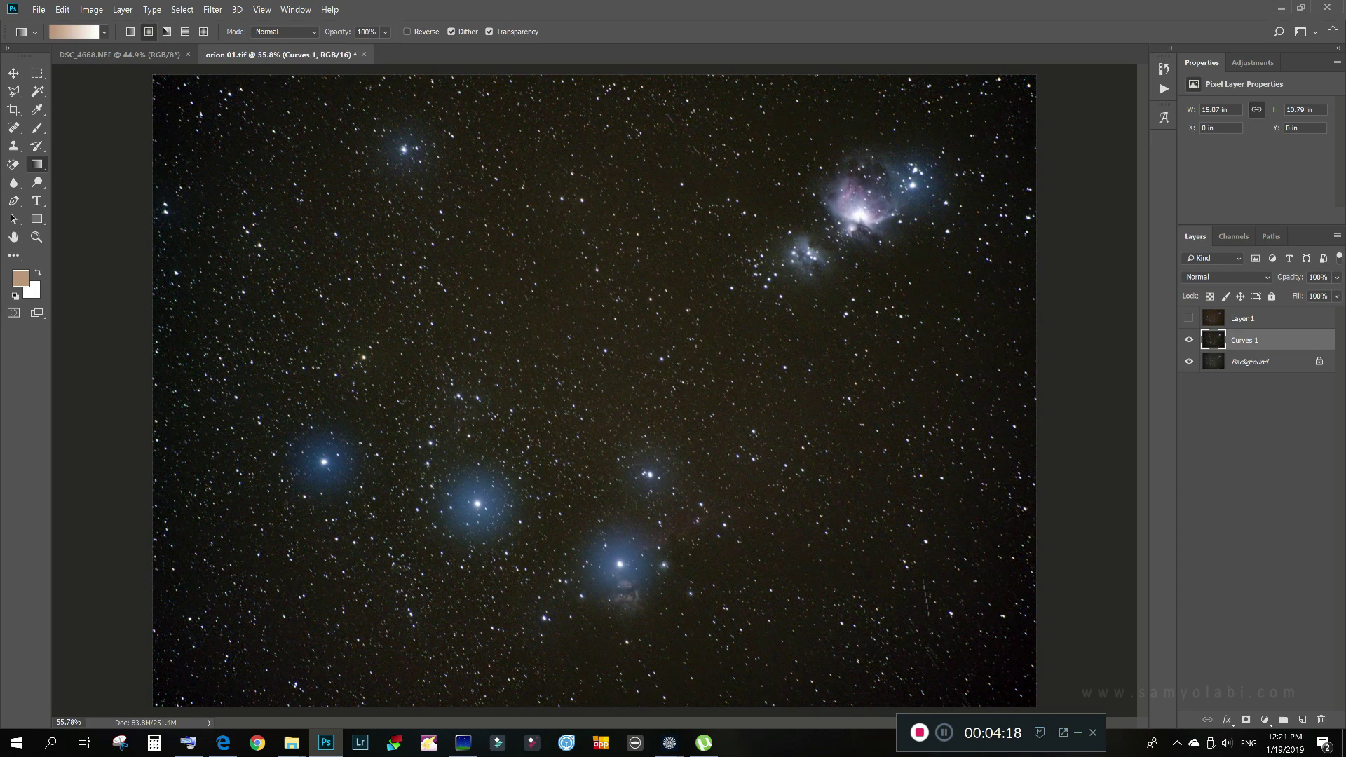
Compare the merged Curves 1 layer with the original Background by switching its visibility off and on
key("ctrl+comma")
key("ctrl+comma")
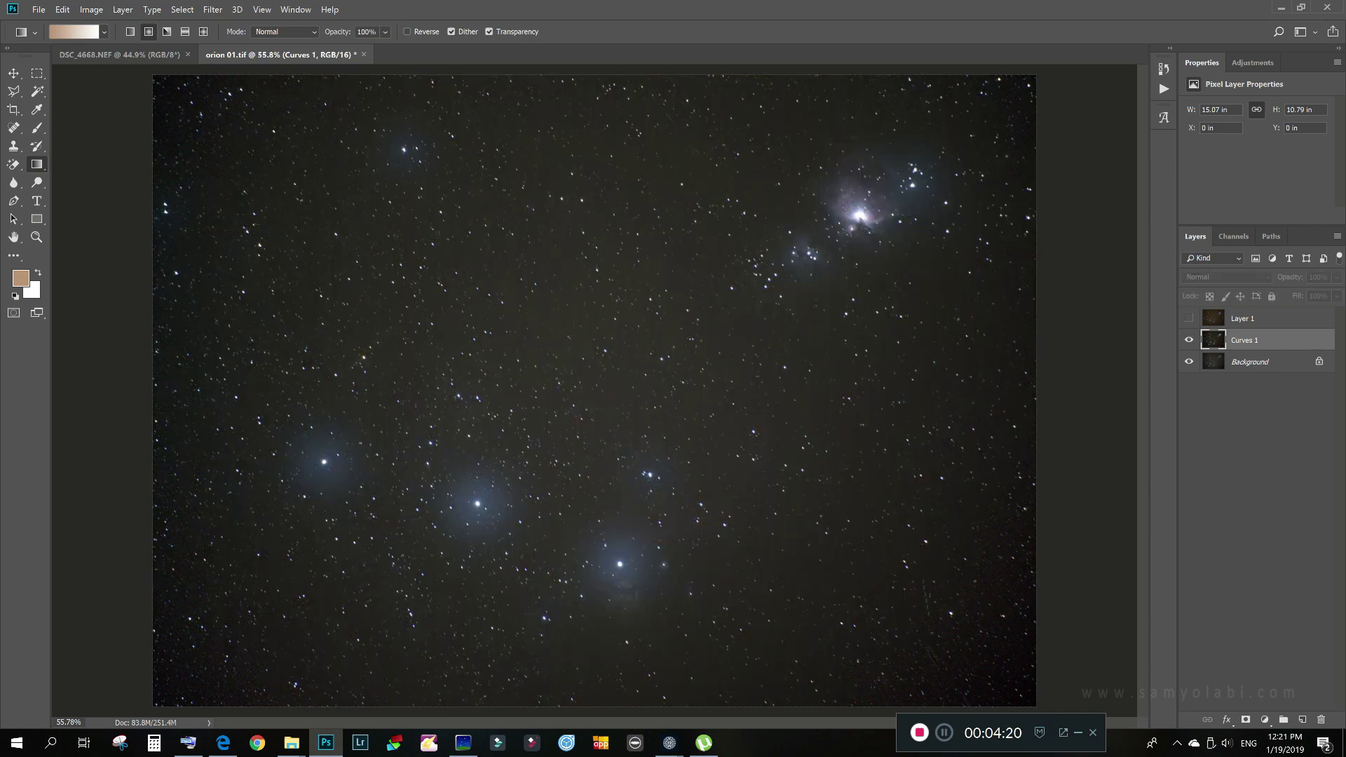
key("ctrl+comma")
left_click(1188, 341)
left_click(1189, 340)
left_click(1189, 340)
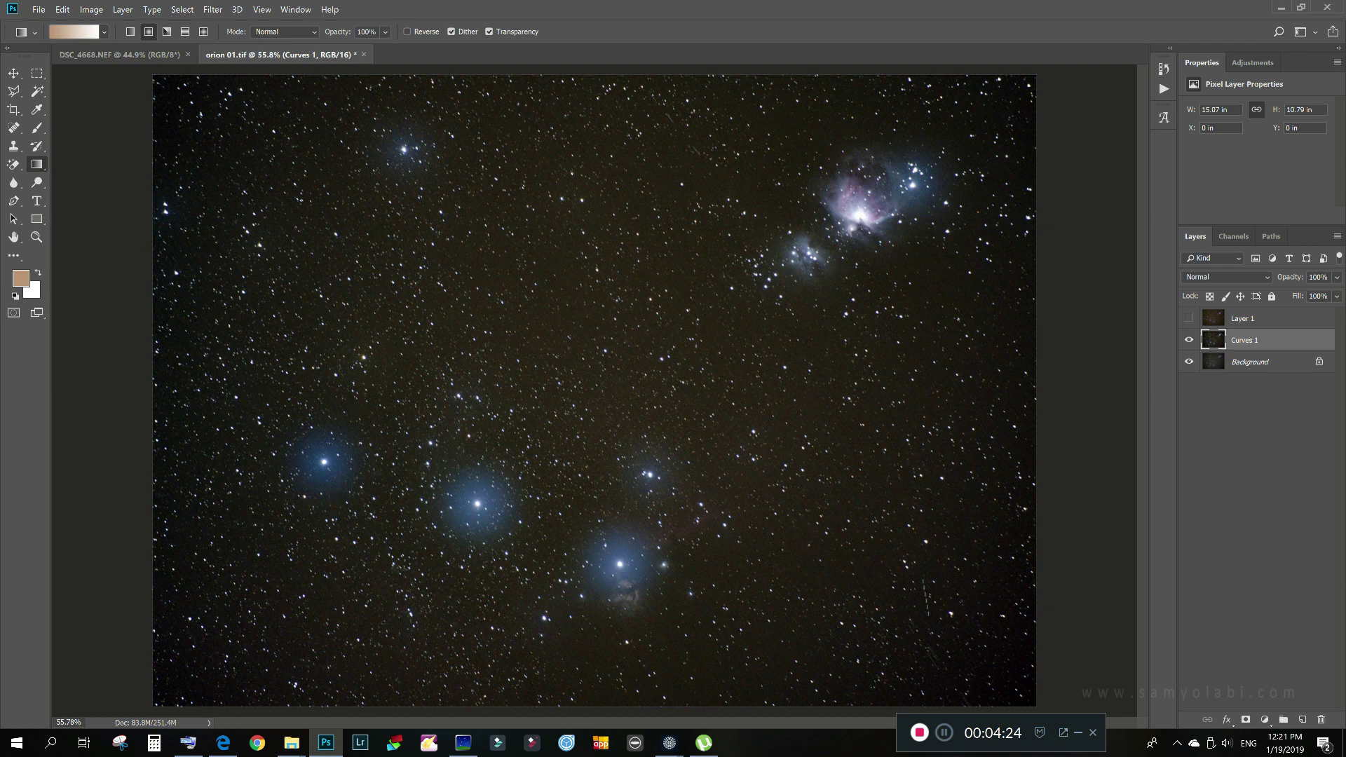
left_click(1189, 340)
left_click(1189, 341)
Add a Channel Mixer adjustment above Curves 1 with Red at +130% in the Red output channel, and make its mask black
left_click(1252, 62)
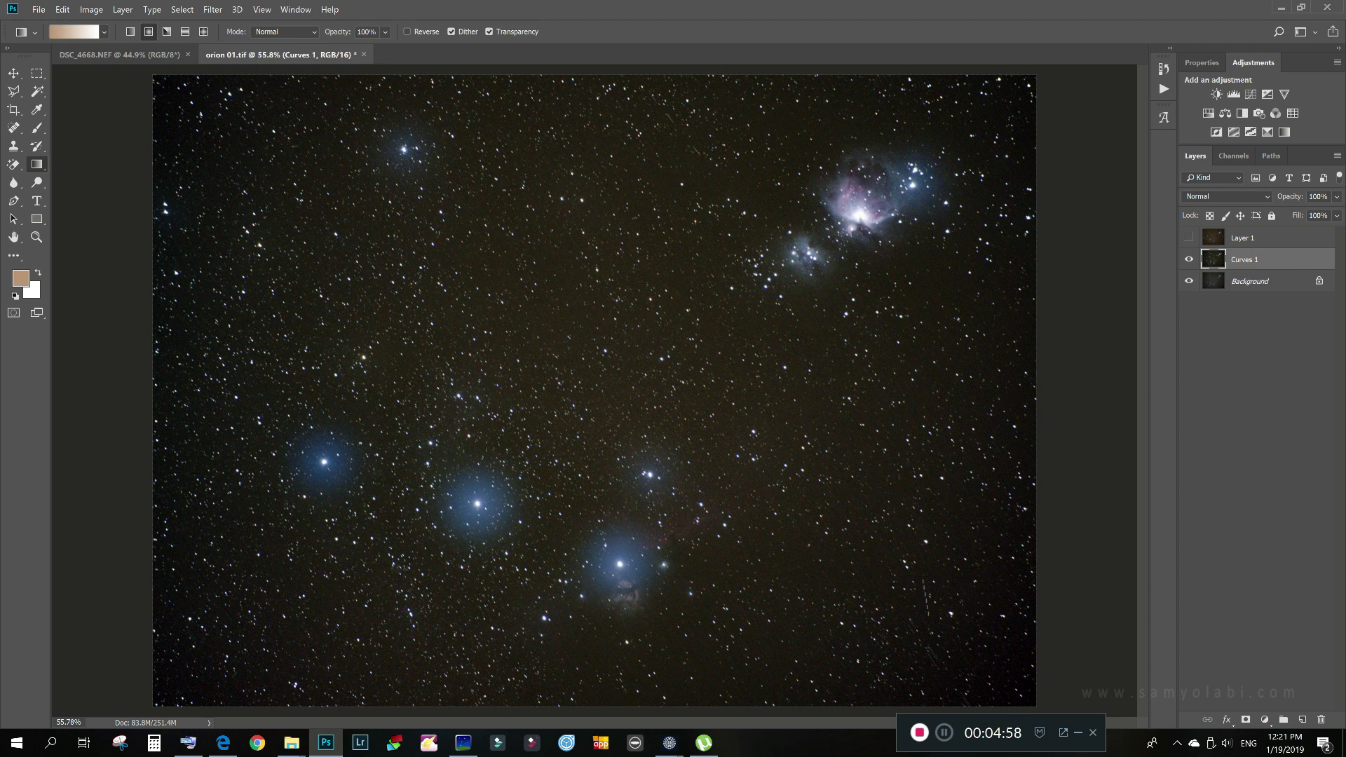
left_click(1276, 113)
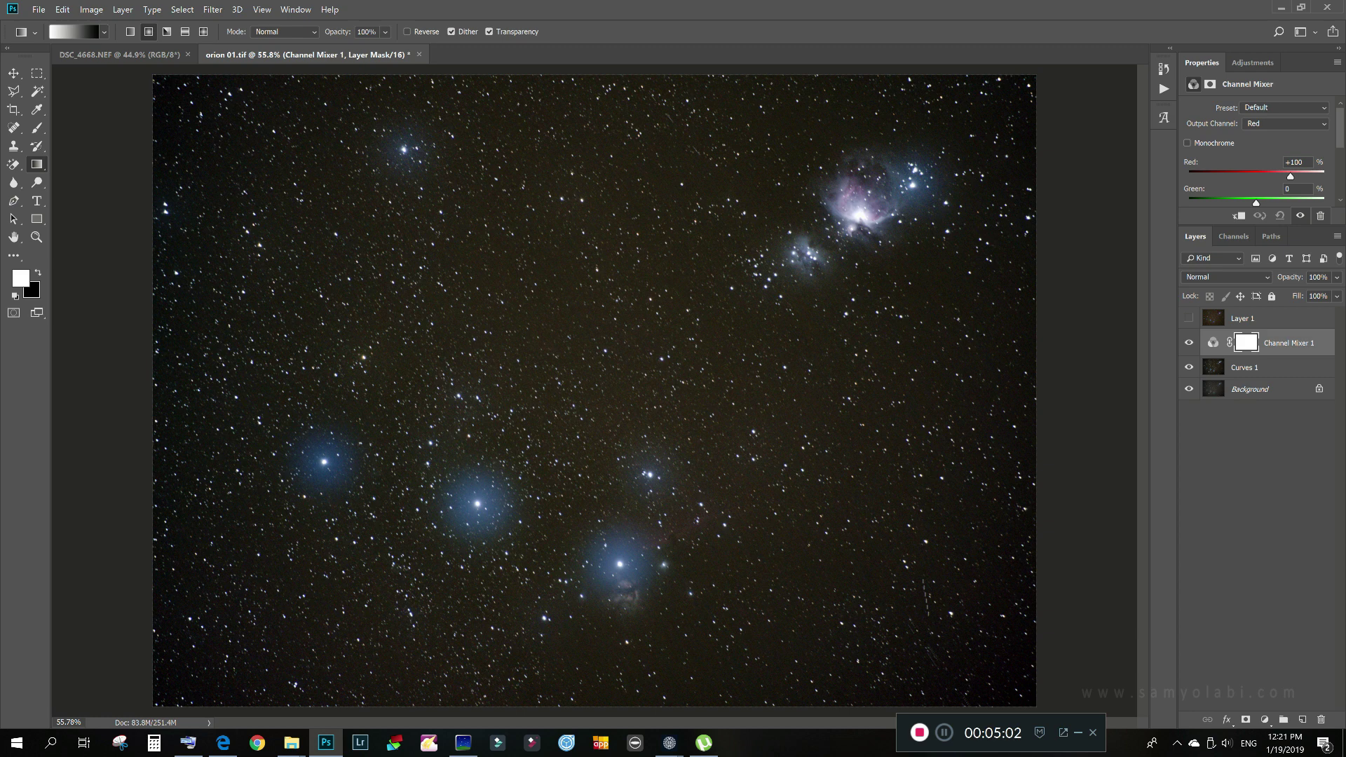
mouse_move(1290, 176)
left_mouse_down()
mouse_move(1276, 176)
mouse_move(1302, 176)
left_mouse_up()
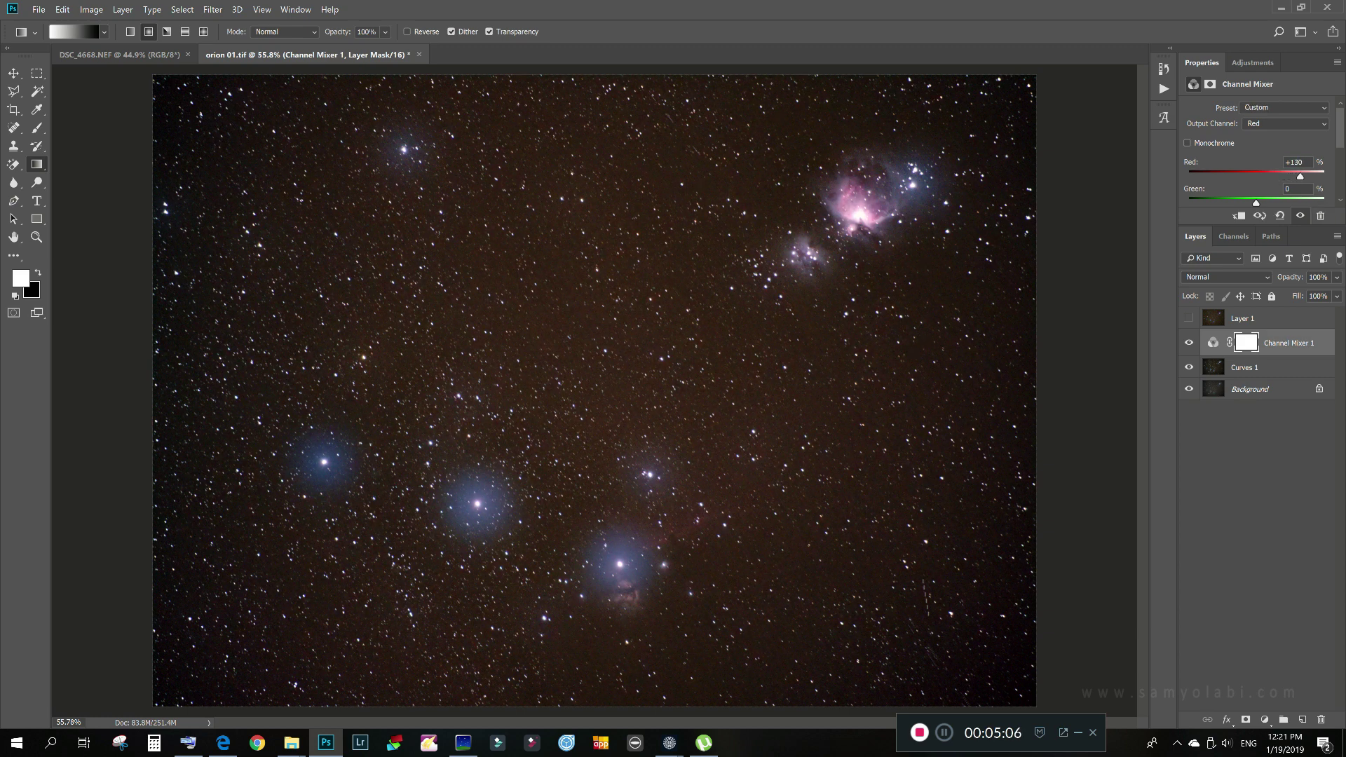
key("ctrl+alt+r")
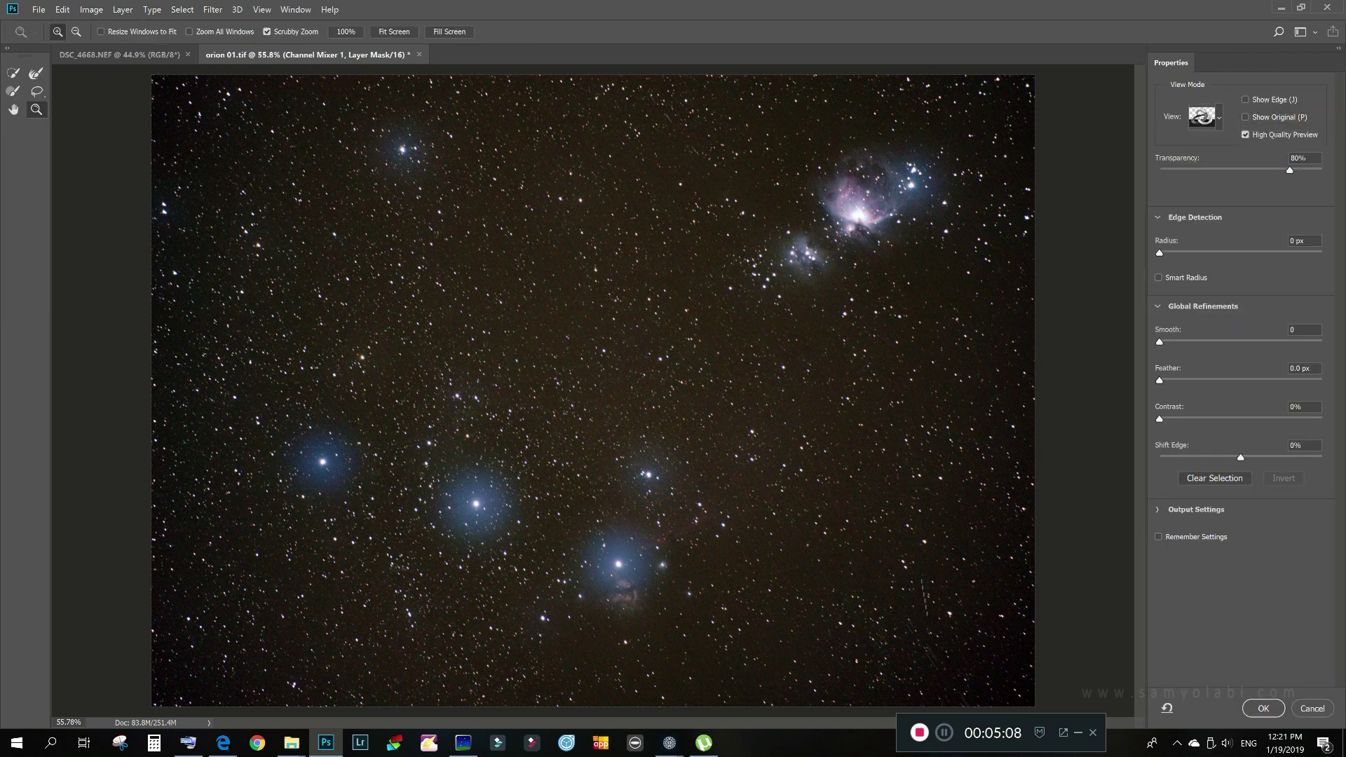
left_click(1264, 708)
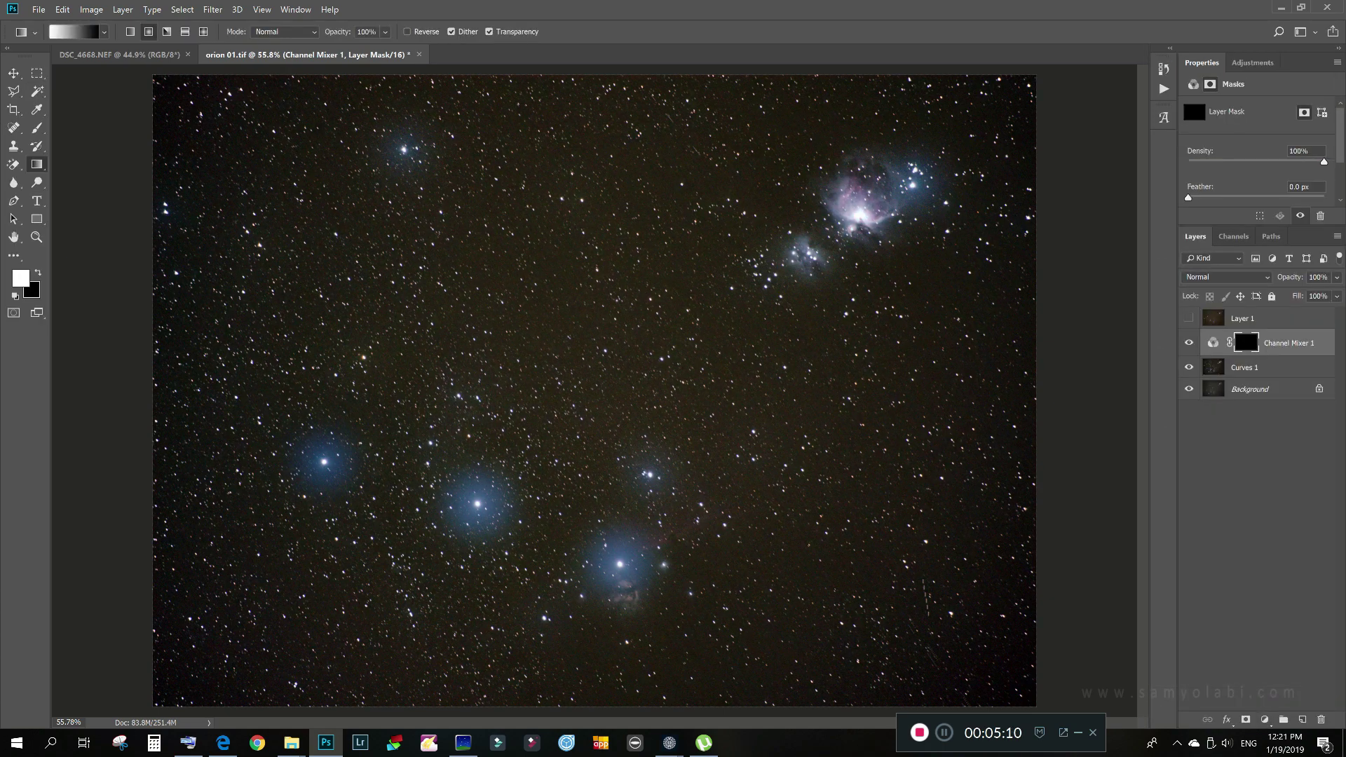
Paint the mask white at 34% brush opacity over the Orion Nebula and the faint reddish nebulosity, and merge the Channel Mixer into Curves 1
left_click(37, 128)
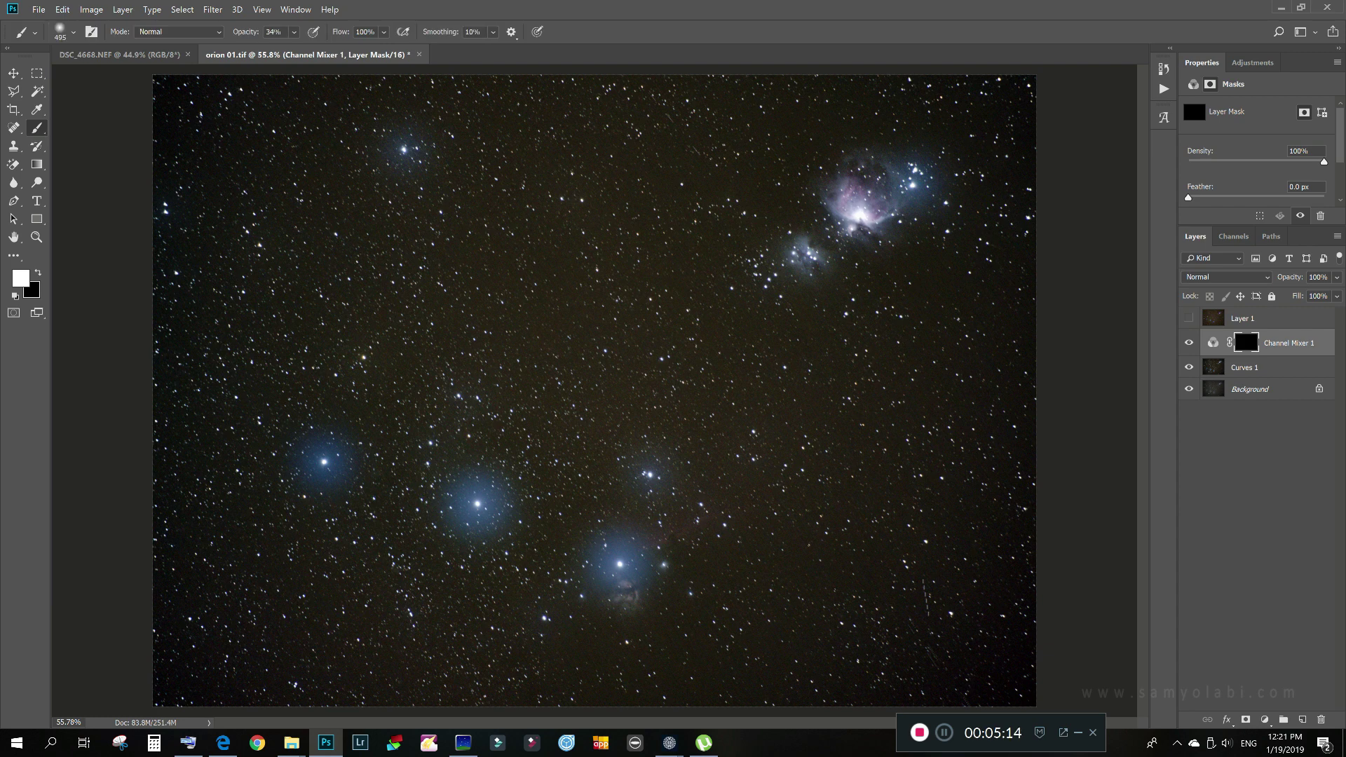
left_click(857, 200)
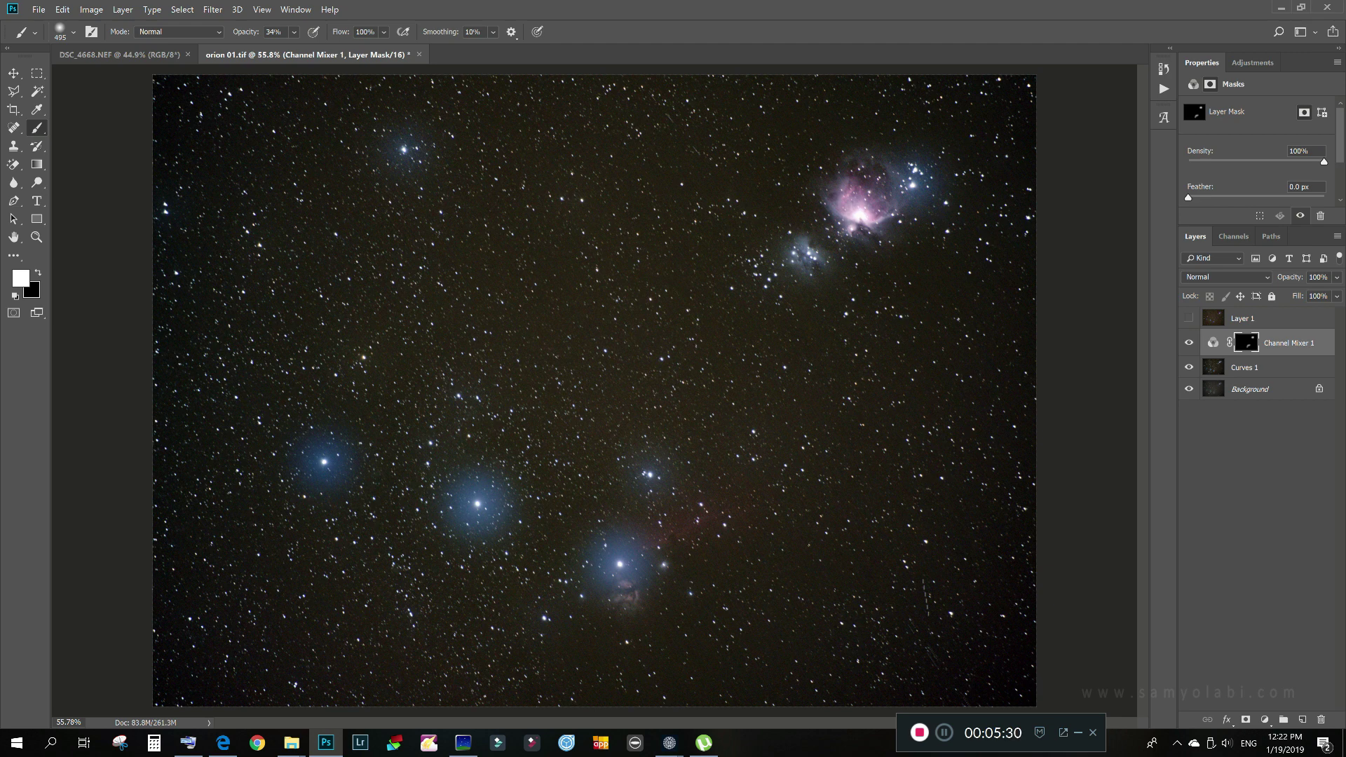
key("Delete")
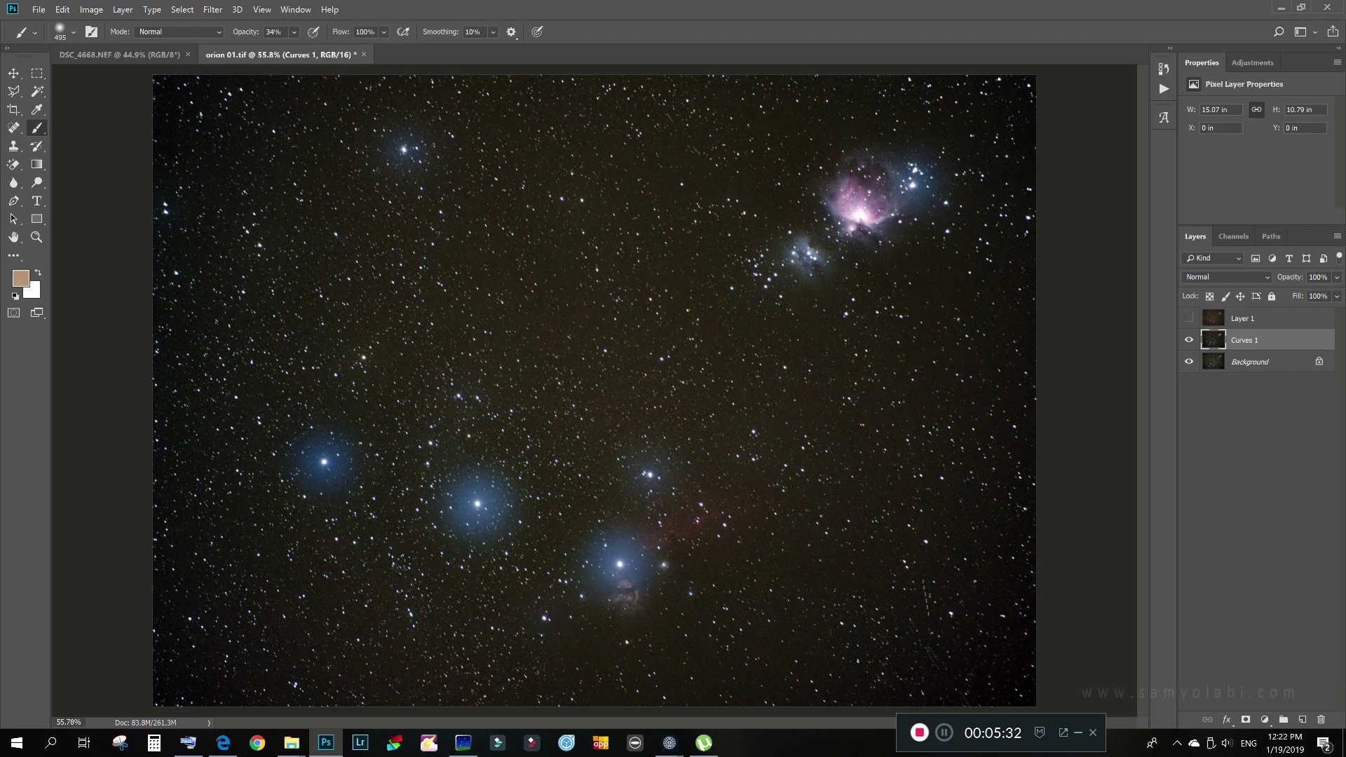
Compare the edited stack with the single frame on Layer 1 by switching that layer's visibility
left_click(1189, 318)
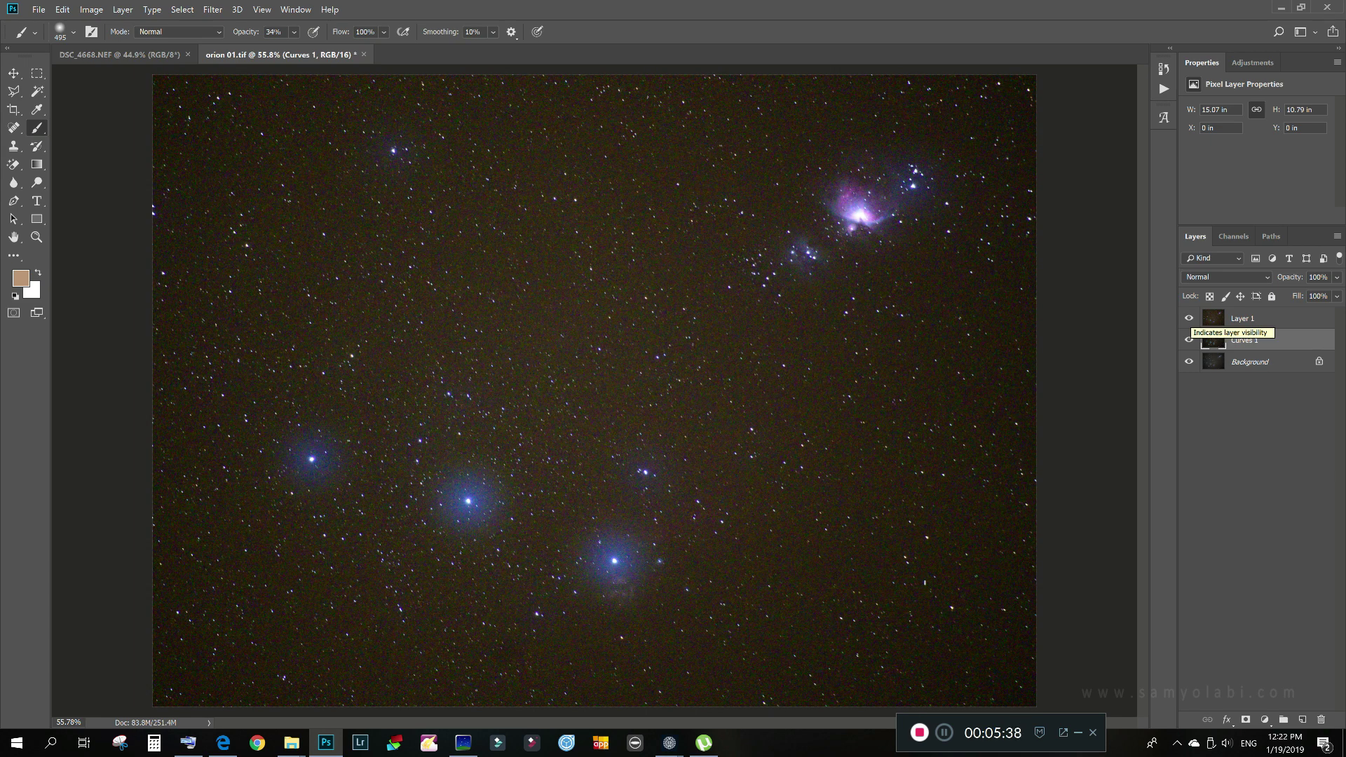
left_click(1189, 319)
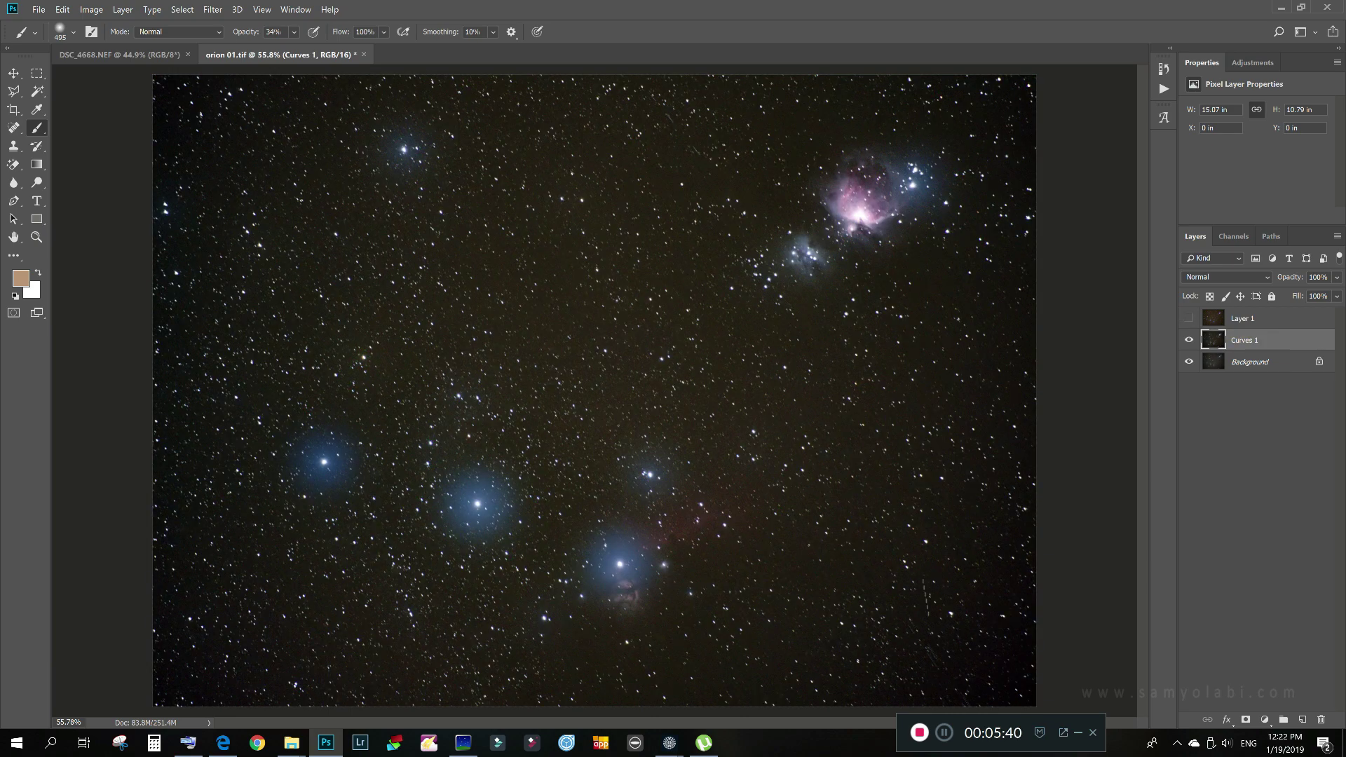
left_click(1190, 319)
left_click(1189, 319)
Examine the Orion Nebula at 200% zoom, comparing Curves 1 with Background and Layer 1, and return to the whole image
key("z")
left_click(932, 179)
left_click(920, 168)
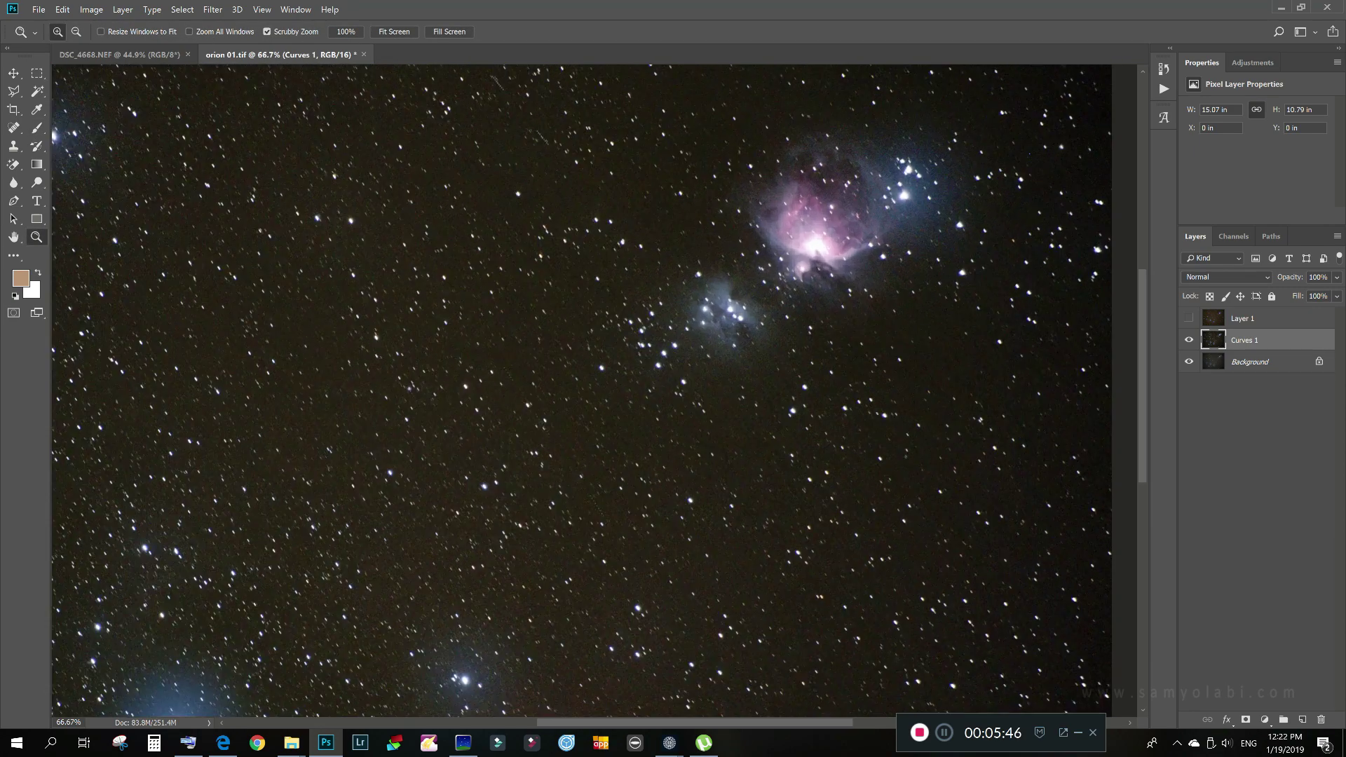
left_click(856, 175)
scroll(595, 391, "up", 2)
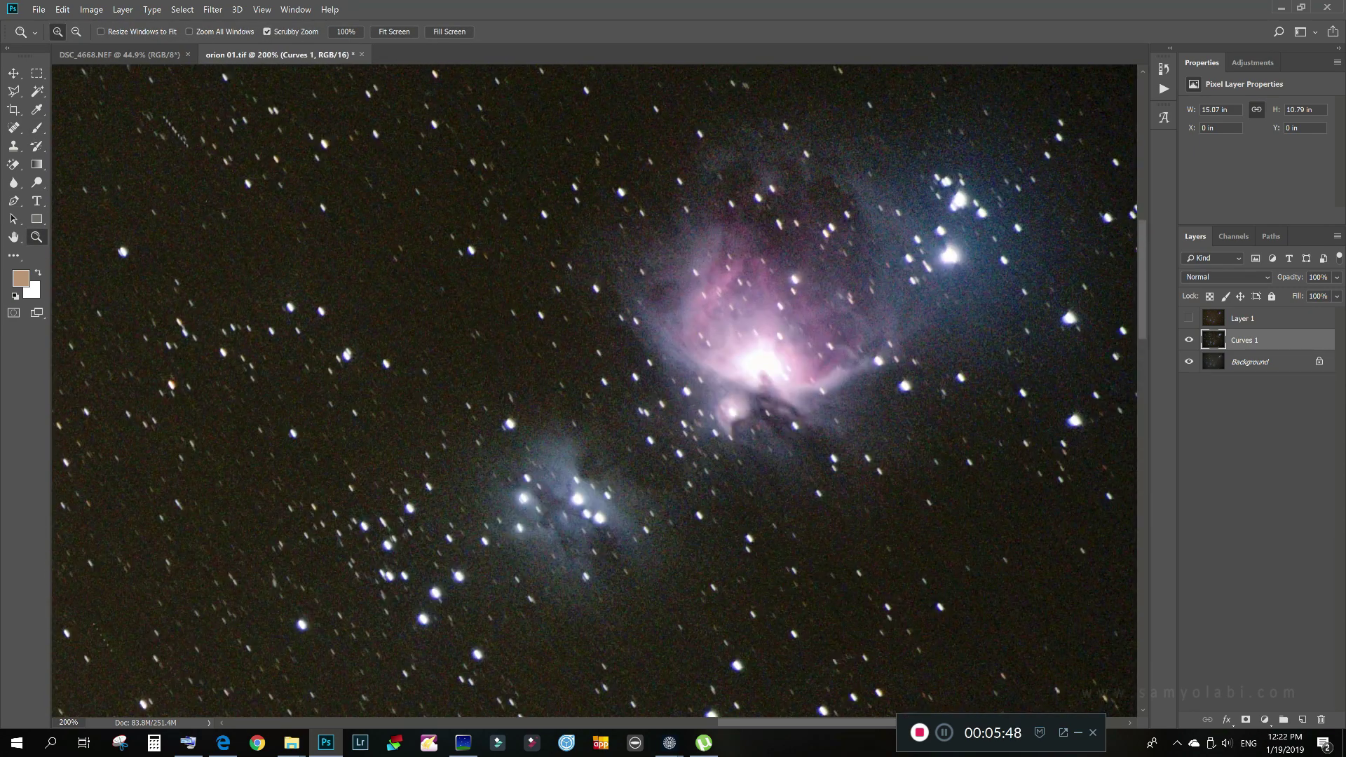
left_click(1189, 341)
left_click(1189, 340)
left_click(1189, 340)
left_click(1189, 340)
left_click(1190, 319)
left_click(1190, 340)
left_click(1189, 318)
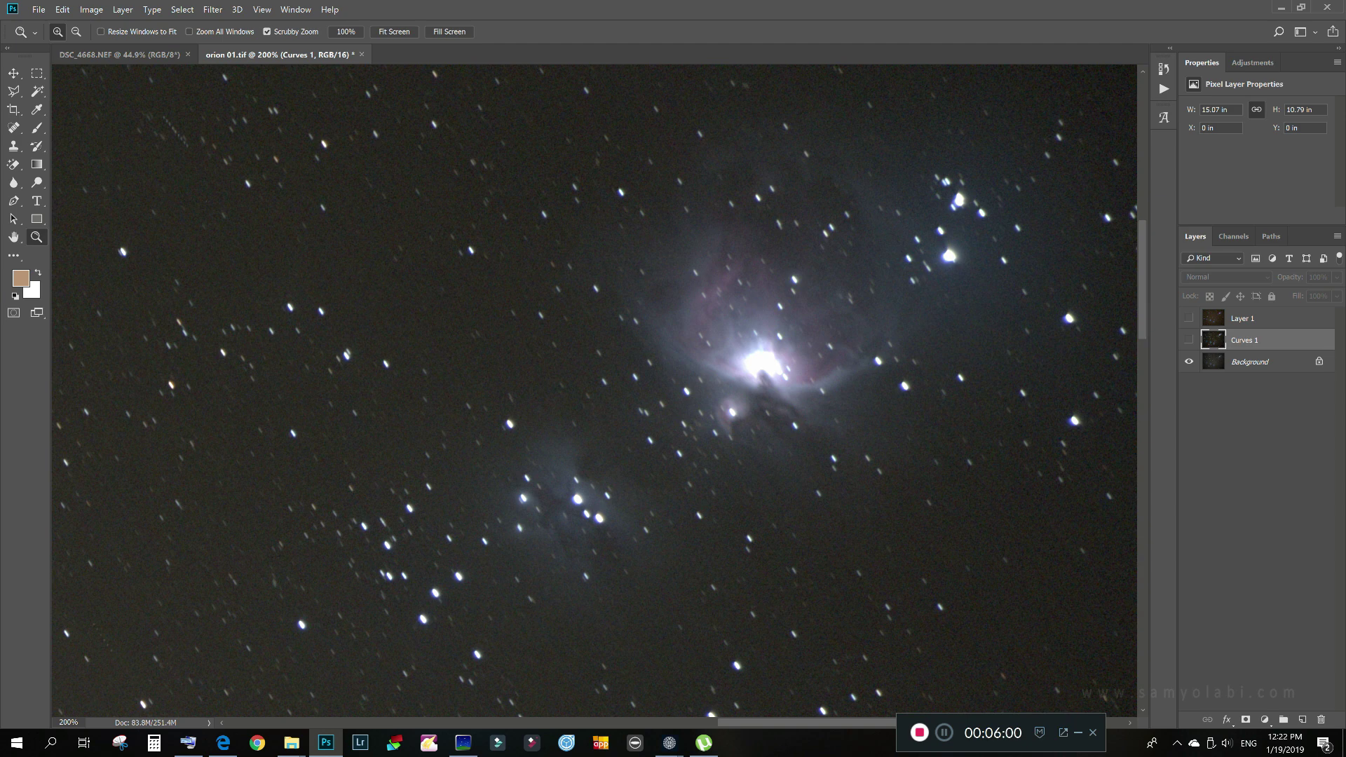
left_click(1190, 340)
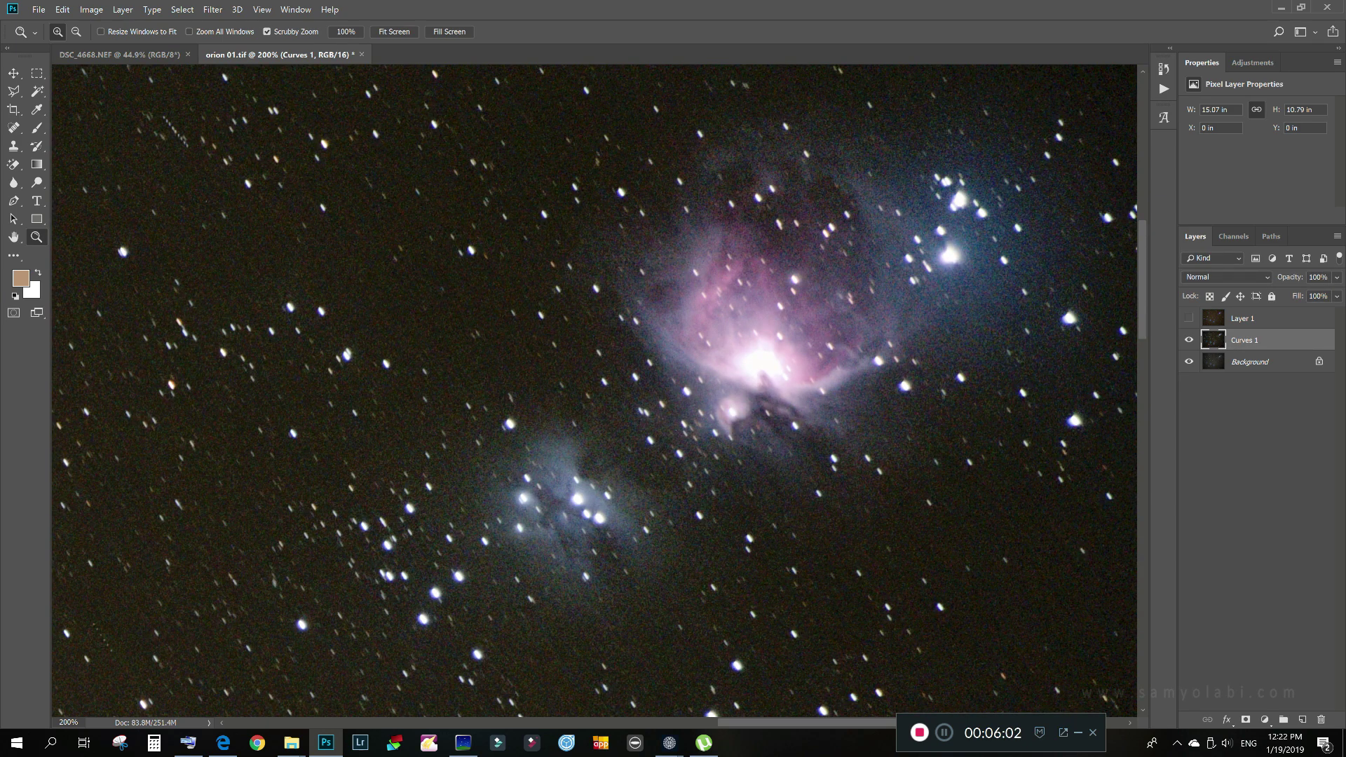
right_click(523, 293)
left_click(561, 300)
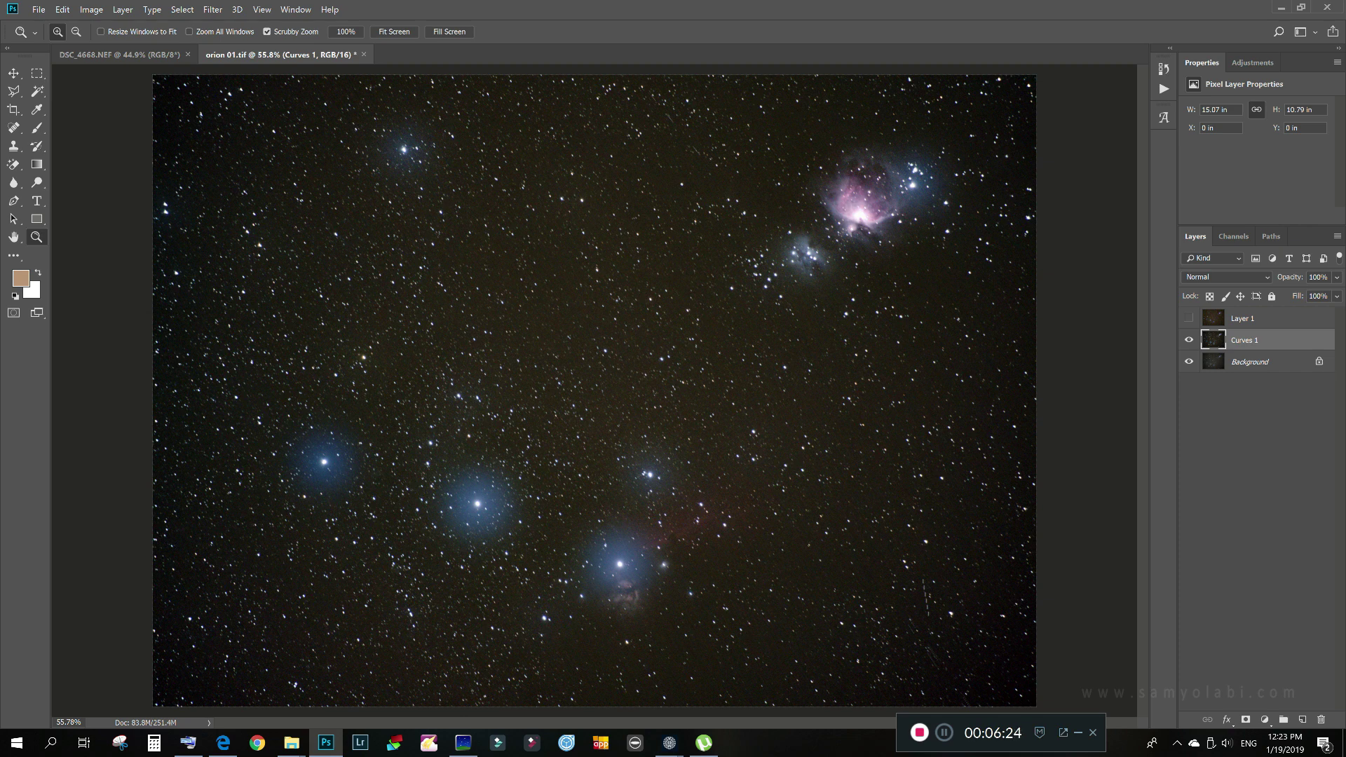
Save the full image as a JPEG named orion 01 at Maximum quality 12 with the Baseline ("Standard") format option
left_click(38, 9)
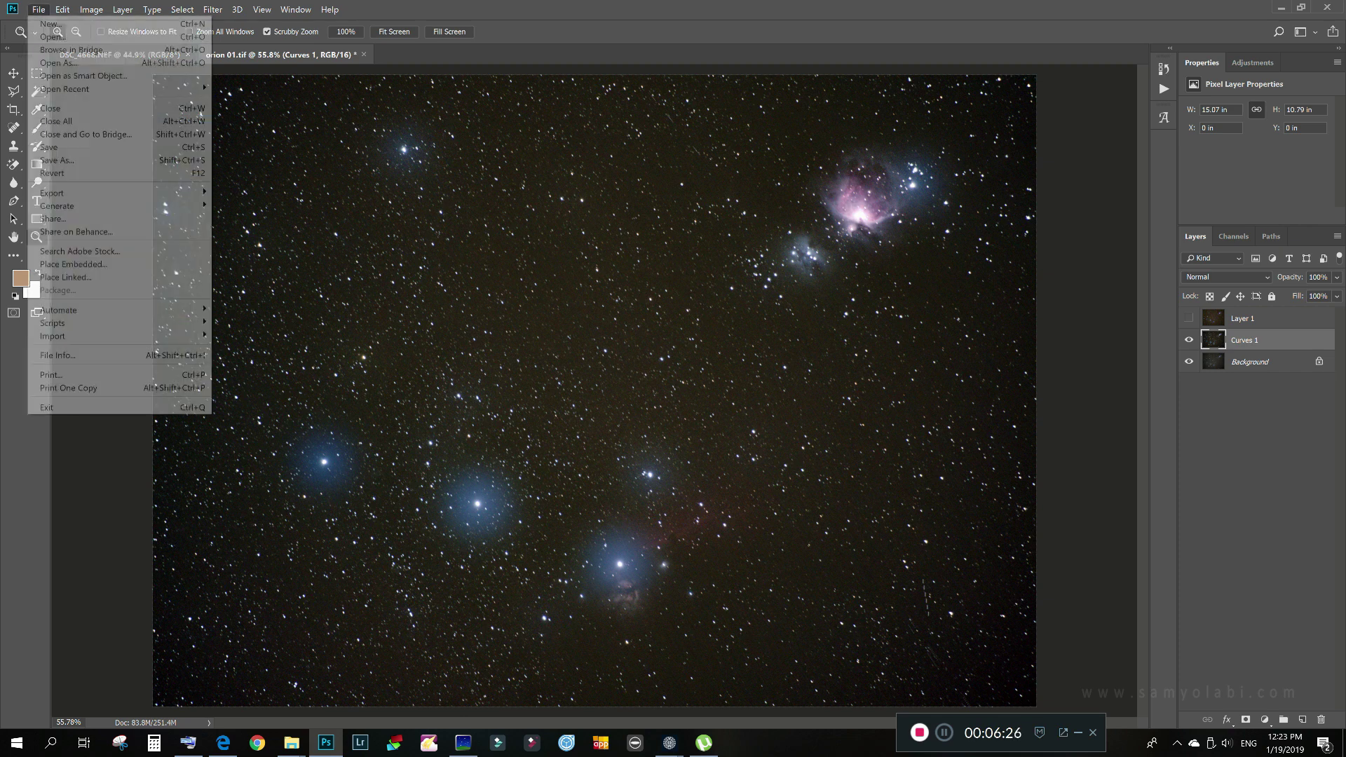
left_click(57, 160)
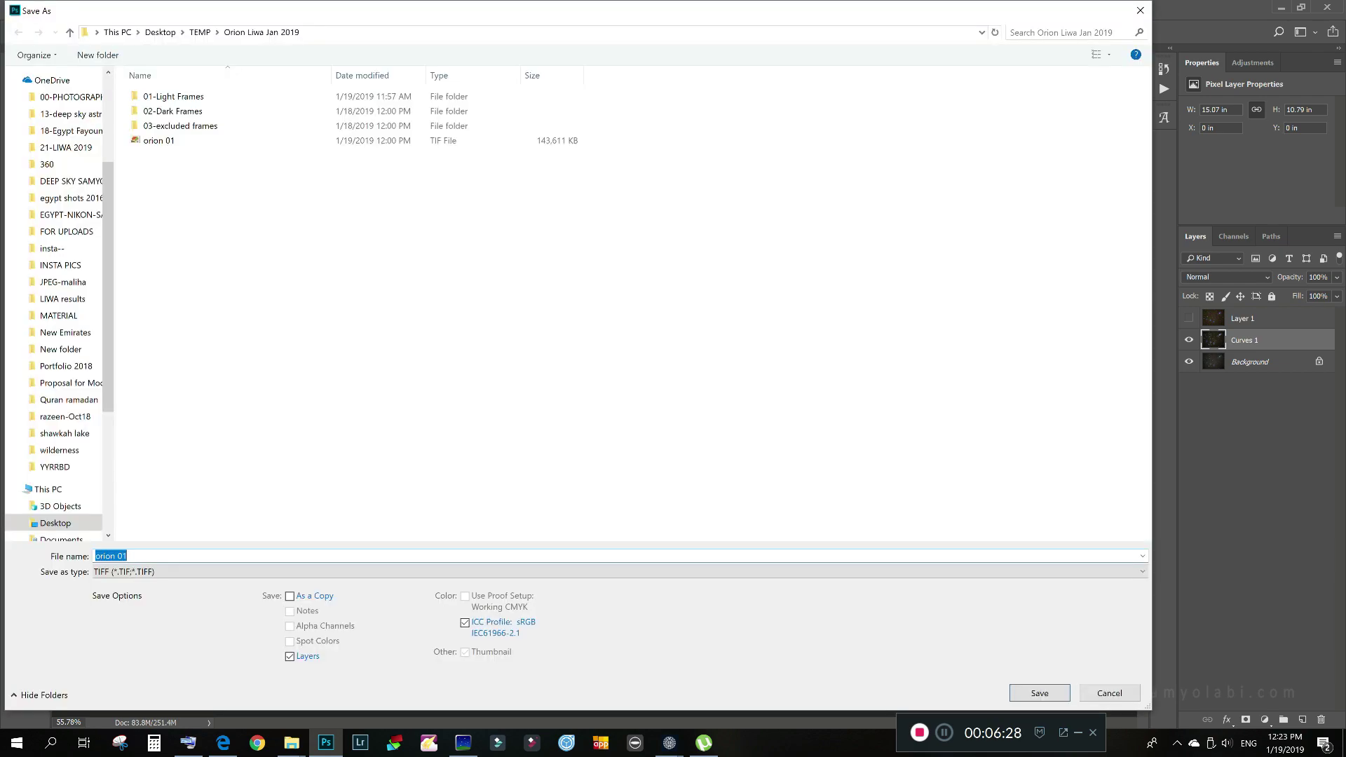
left_click(154, 572)
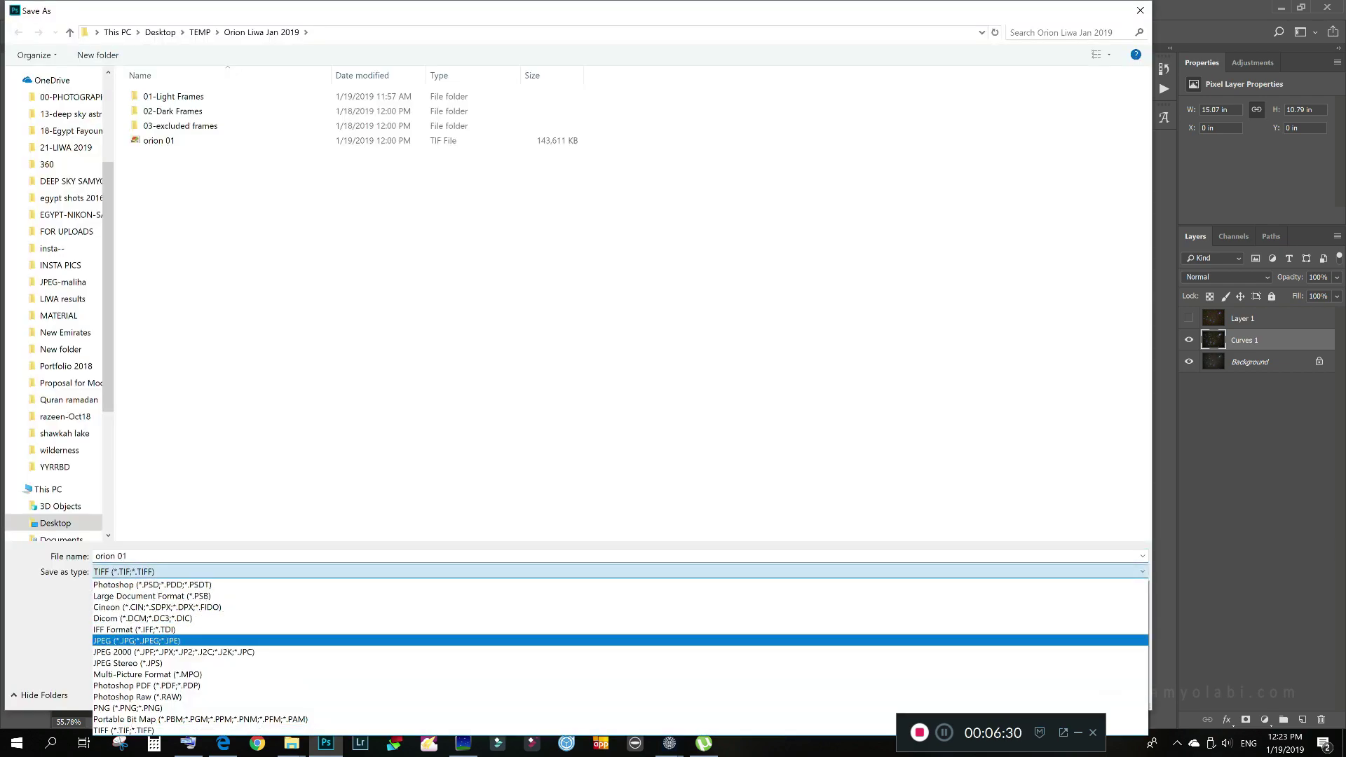
left_click(137, 641)
key("Return")
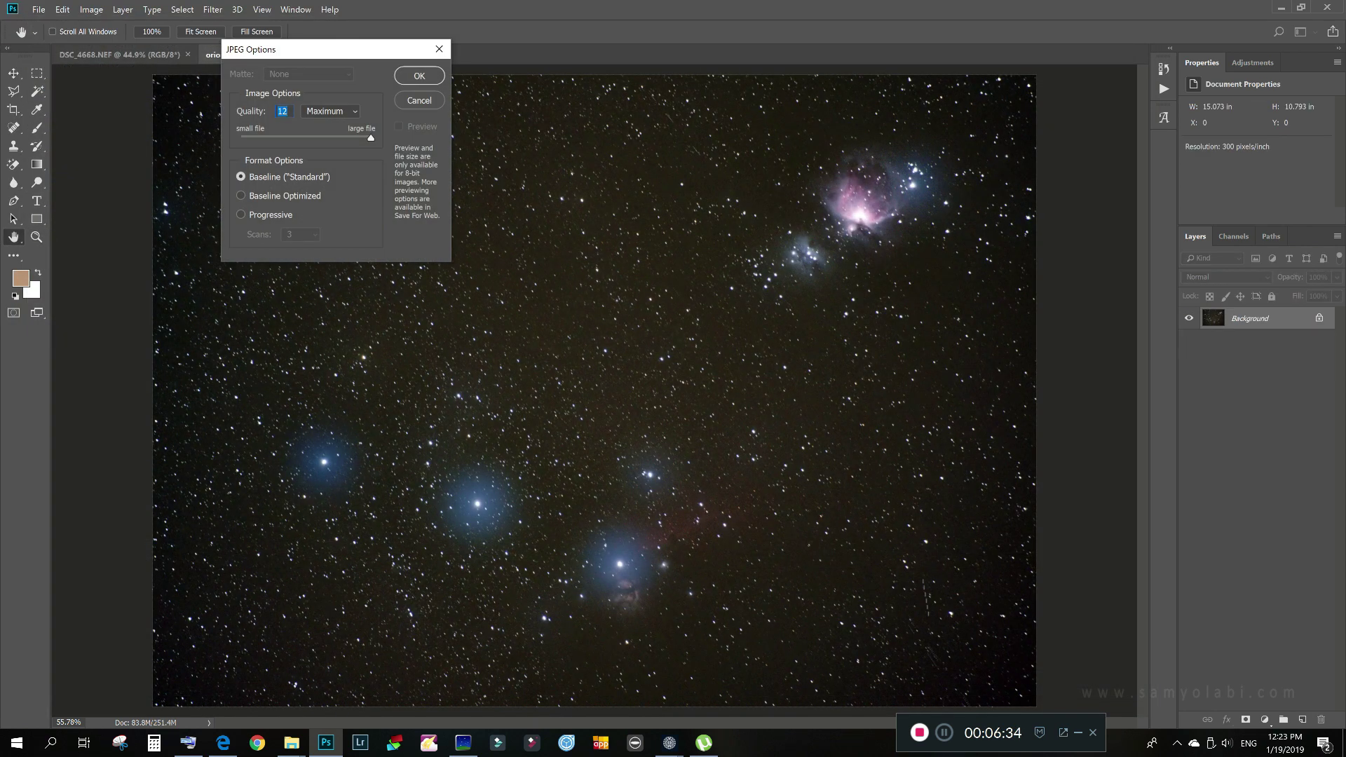
key("Return")
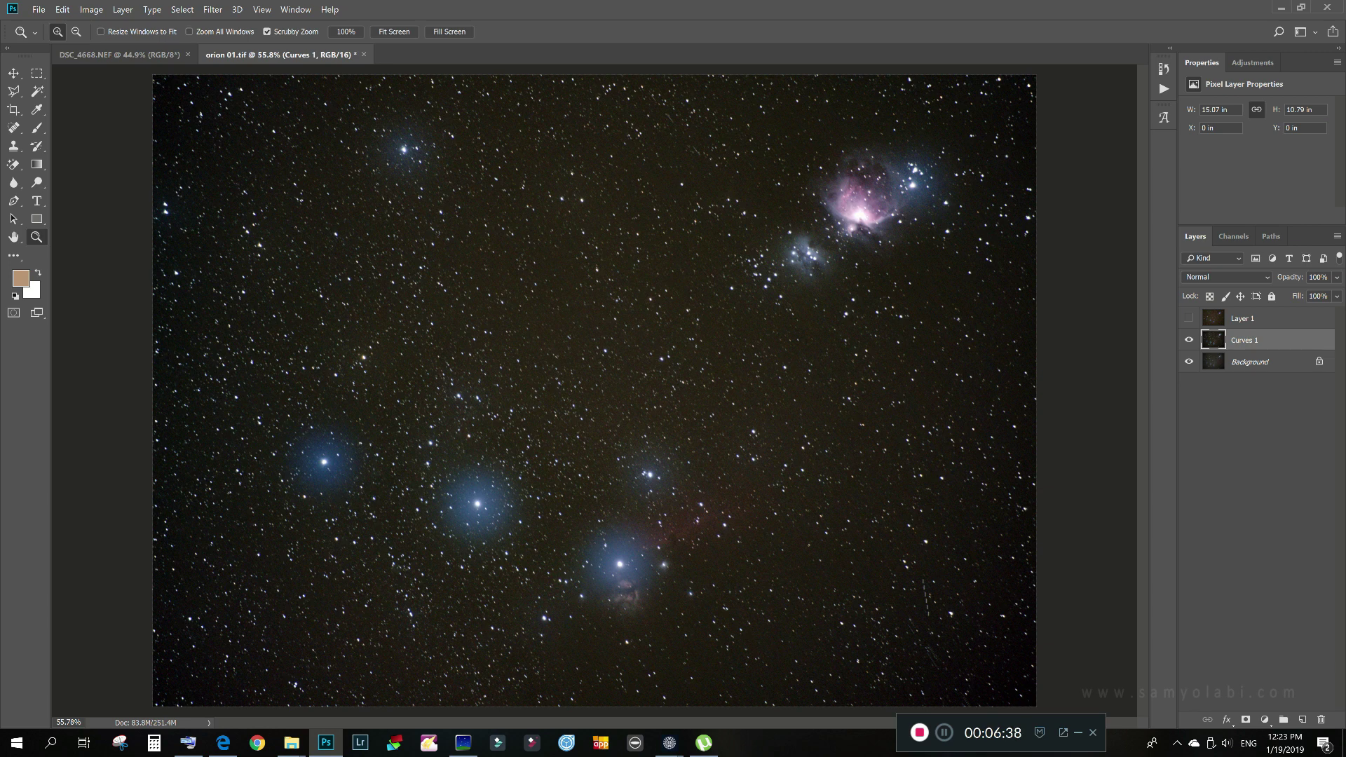
Crop the image to an area of about 5.3 by 3.52 in around the Orion Nebula and its neighbouring star cluster
key("c")
left_click_drag(693, 116, 1012, 324)
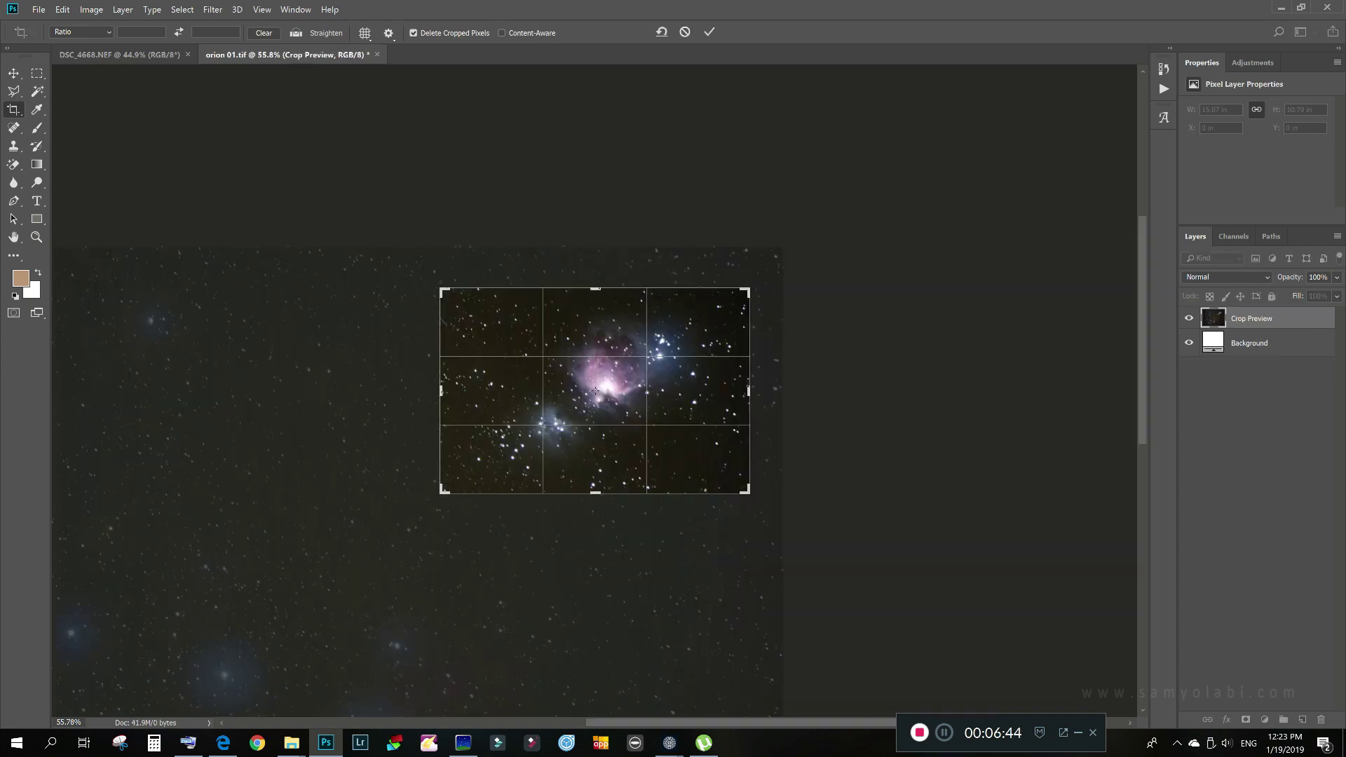
key("Return")
left_click(37, 237)
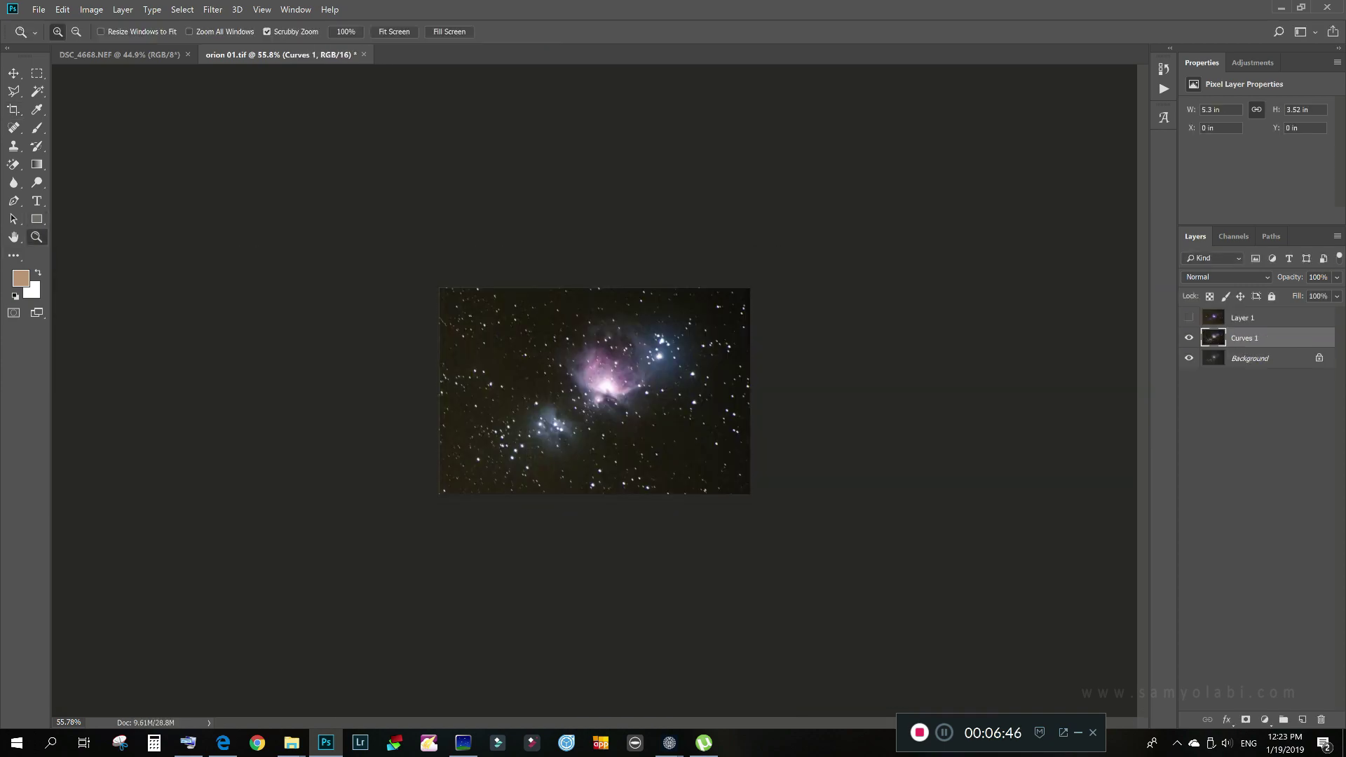
right_click(602, 358)
left_click(620, 364)
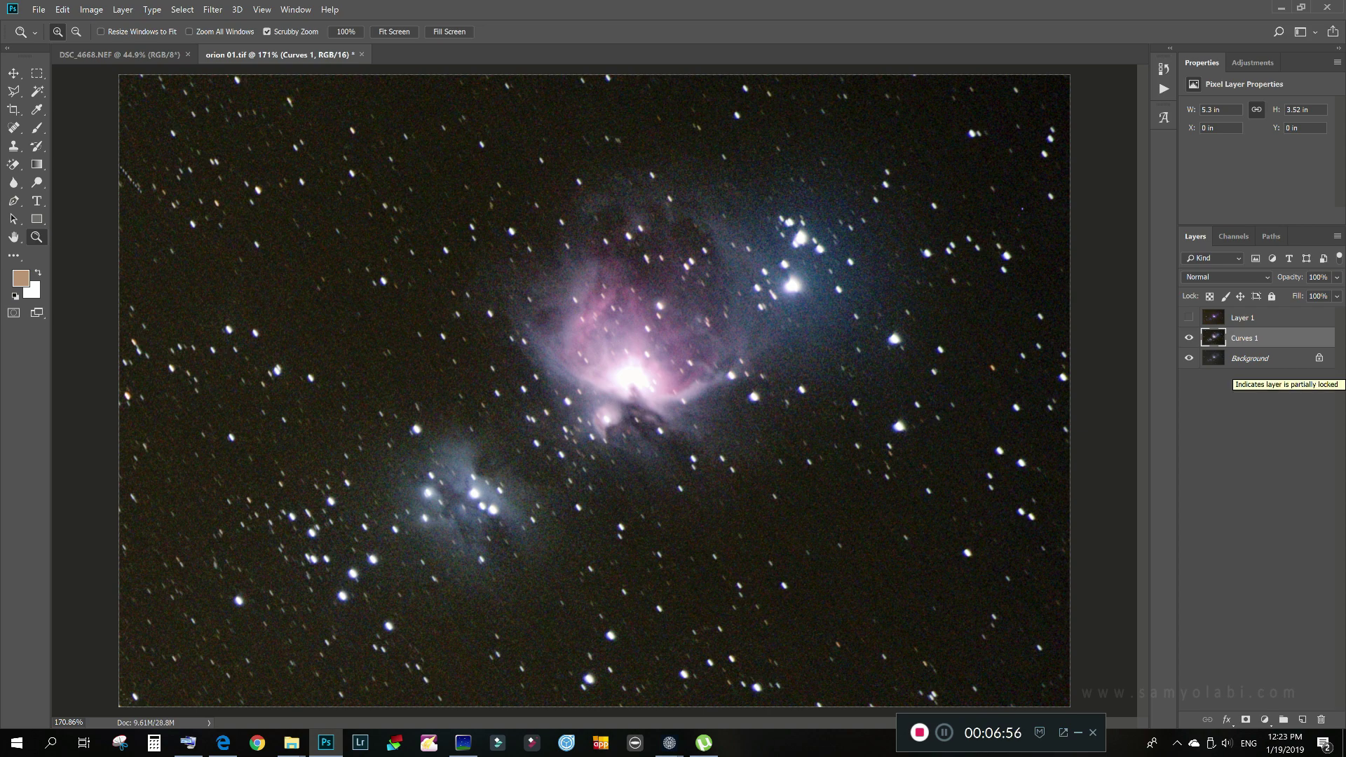
Add a Curves adjustment above Curves 1 and sample the dark sky at the upper right of the crop as its black point
left_click(1254, 62)
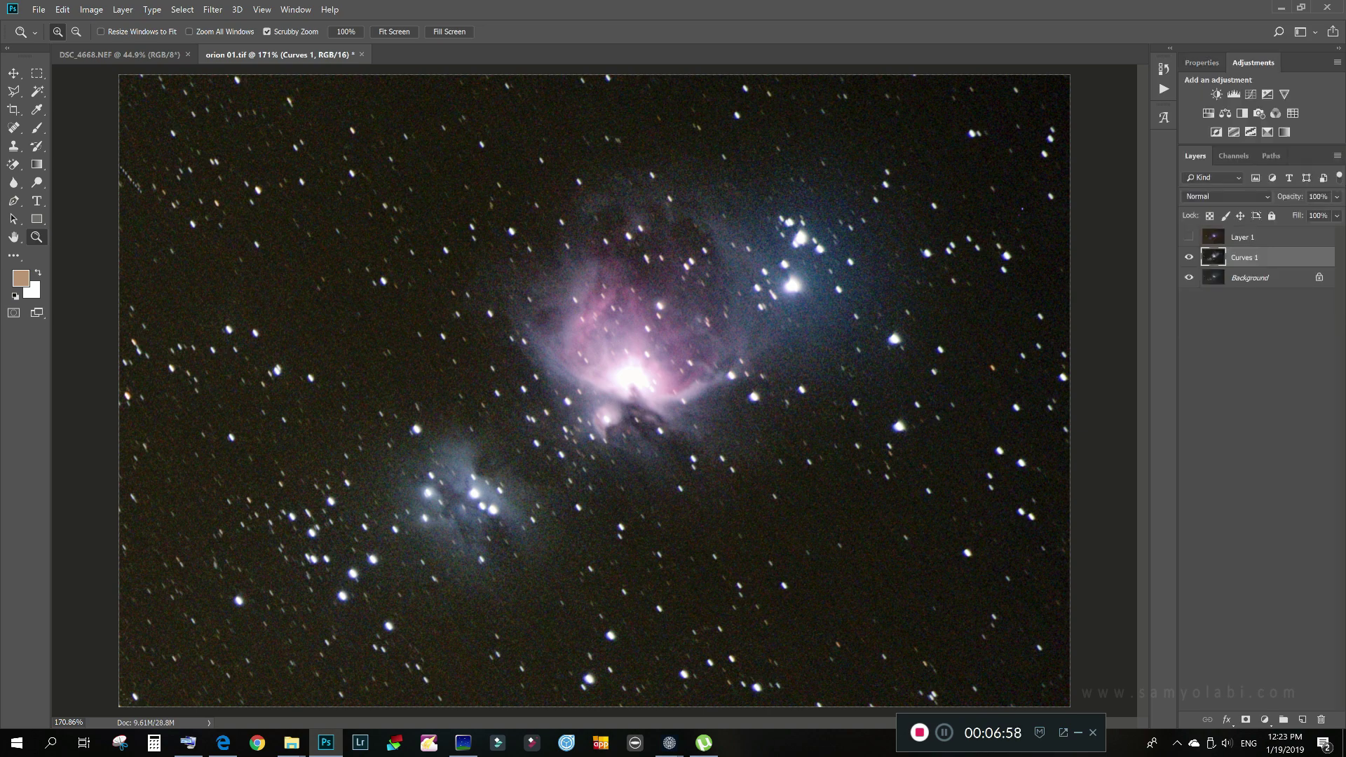
left_click(1251, 94)
key("i")
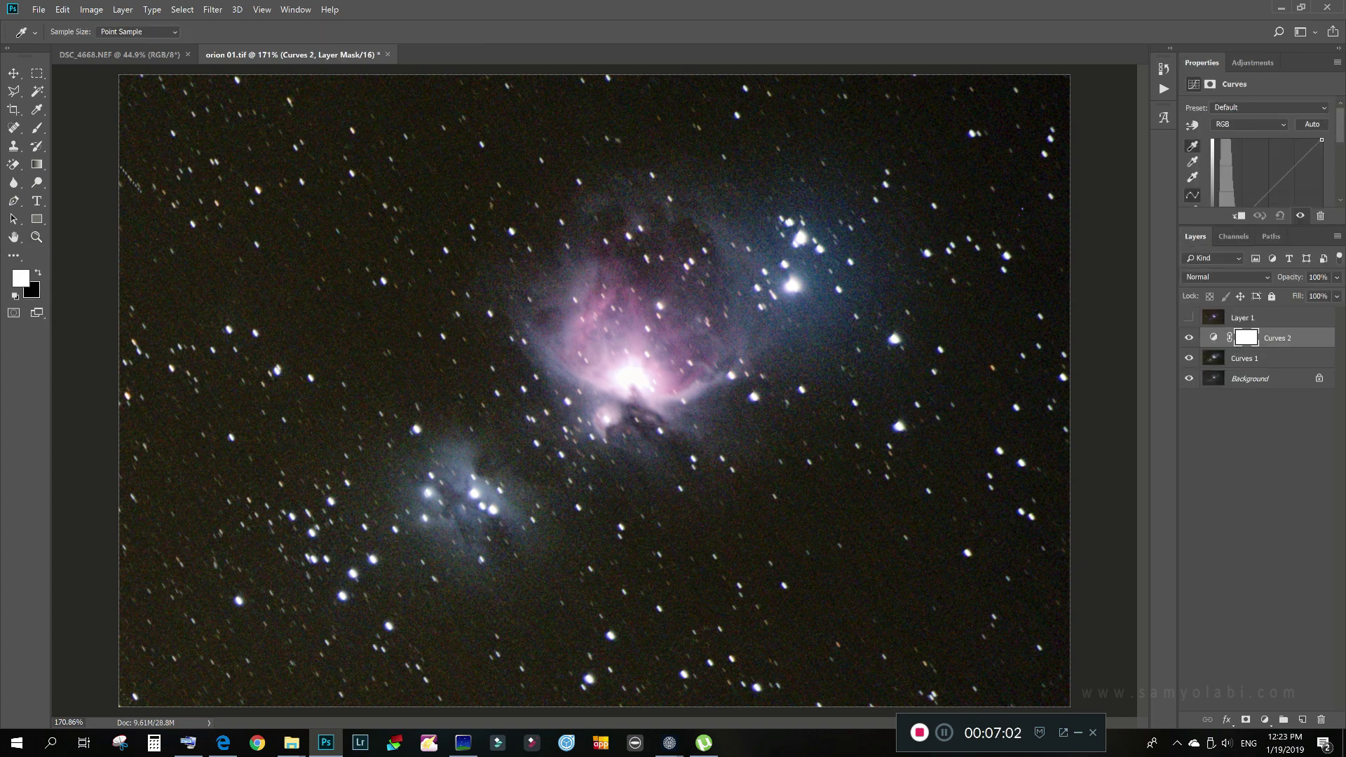
left_click(1023, 208)
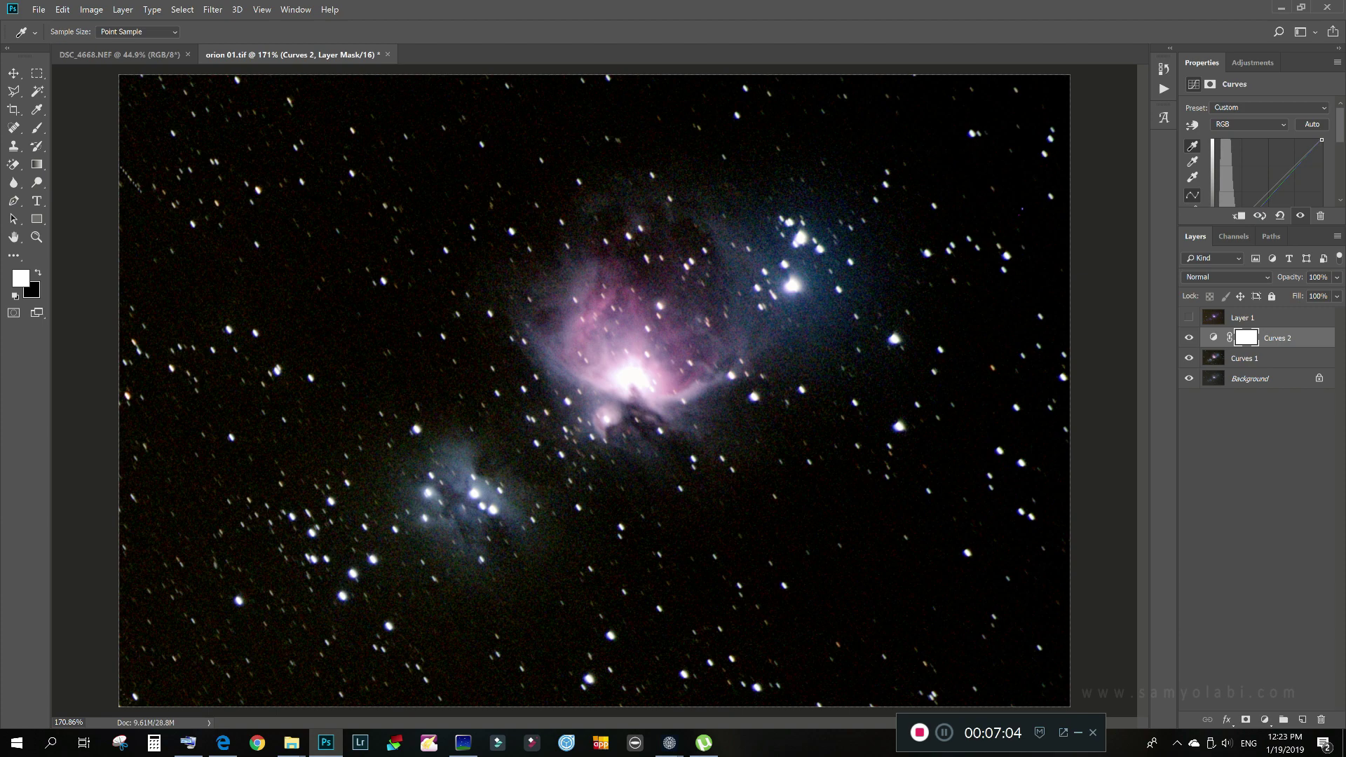
Compare the new Curves adjustment with and without its effect, set its opacity to 65%, and merge it into Curves 1
left_click(1300, 215)
left_click(1300, 215)
left_click(1337, 277)
left_click(1313, 294)
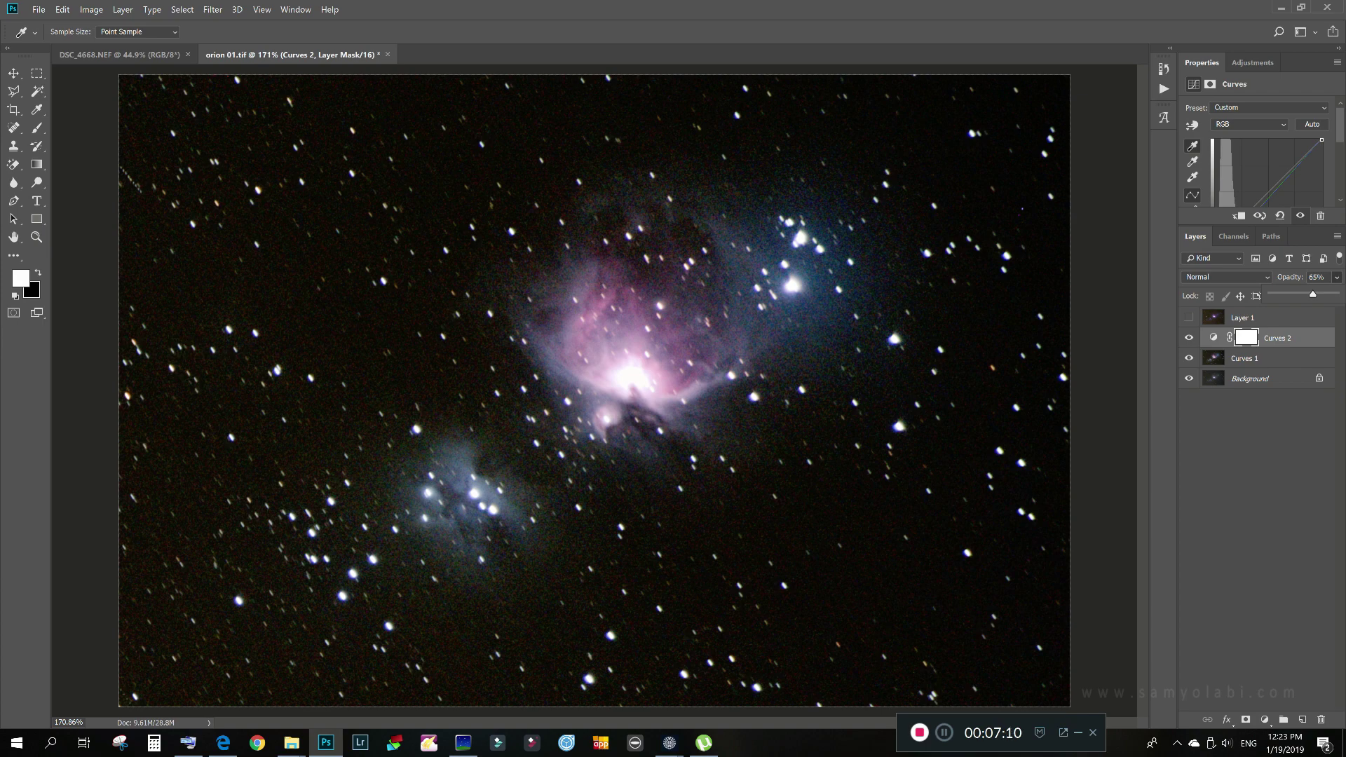
key("ctrl+e")
Duplicate the Curves 1 layer within orion 01.tif as Curves 1 copy
right_click(1241, 340)
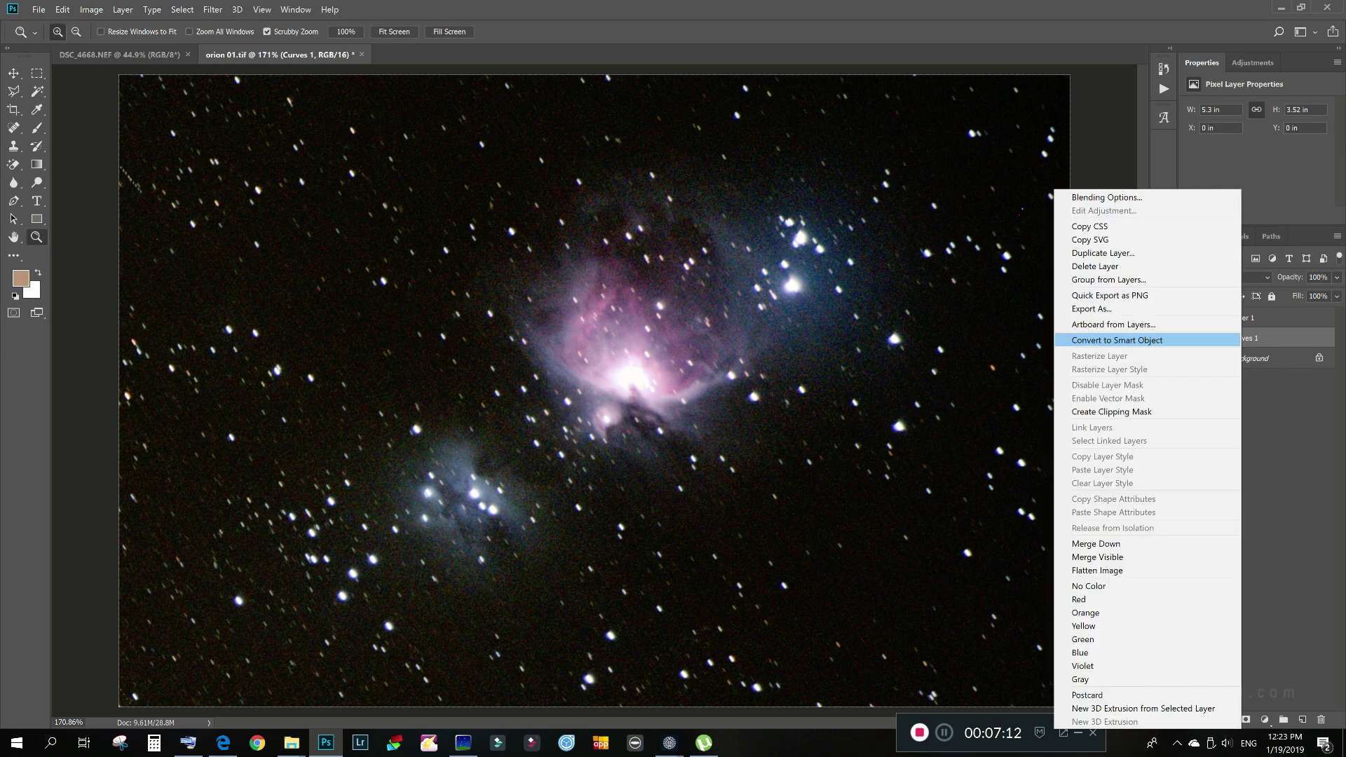
left_click(1089, 239)
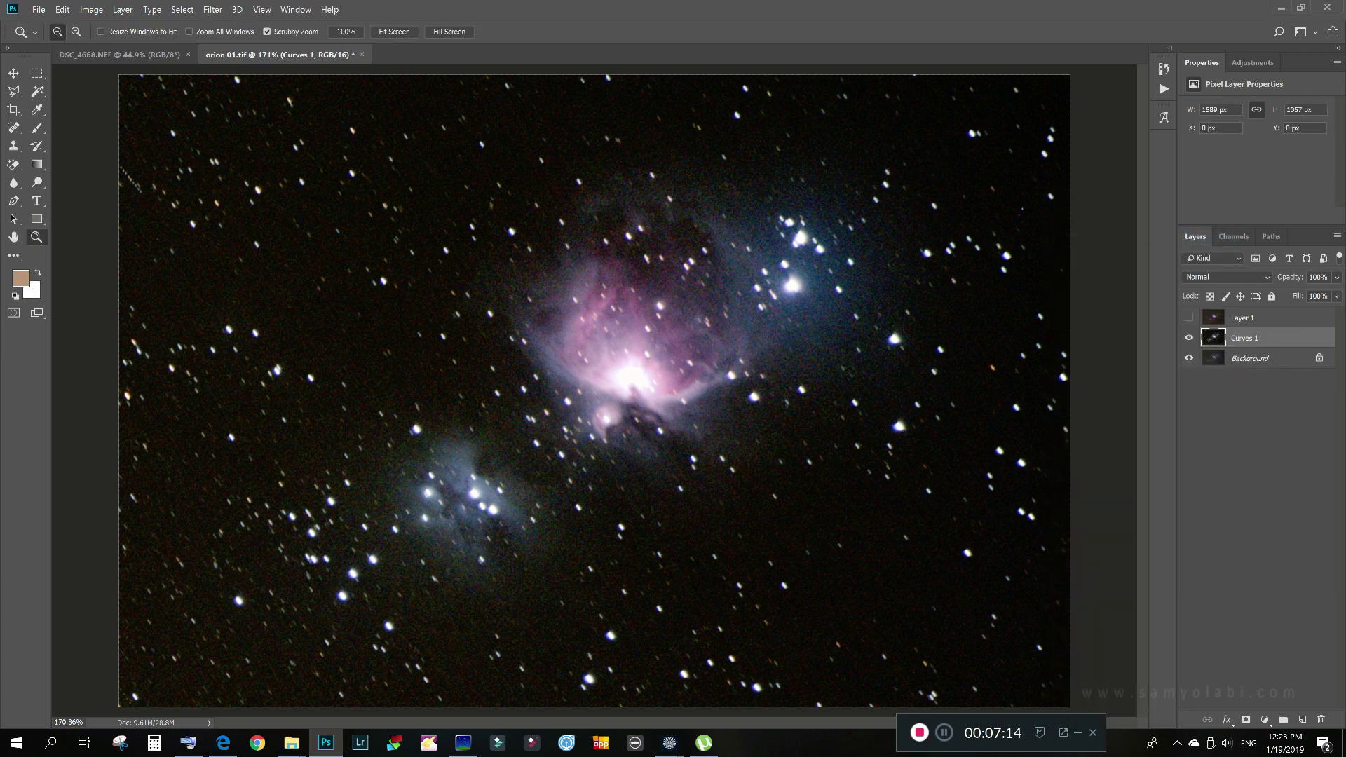
right_click(1240, 338)
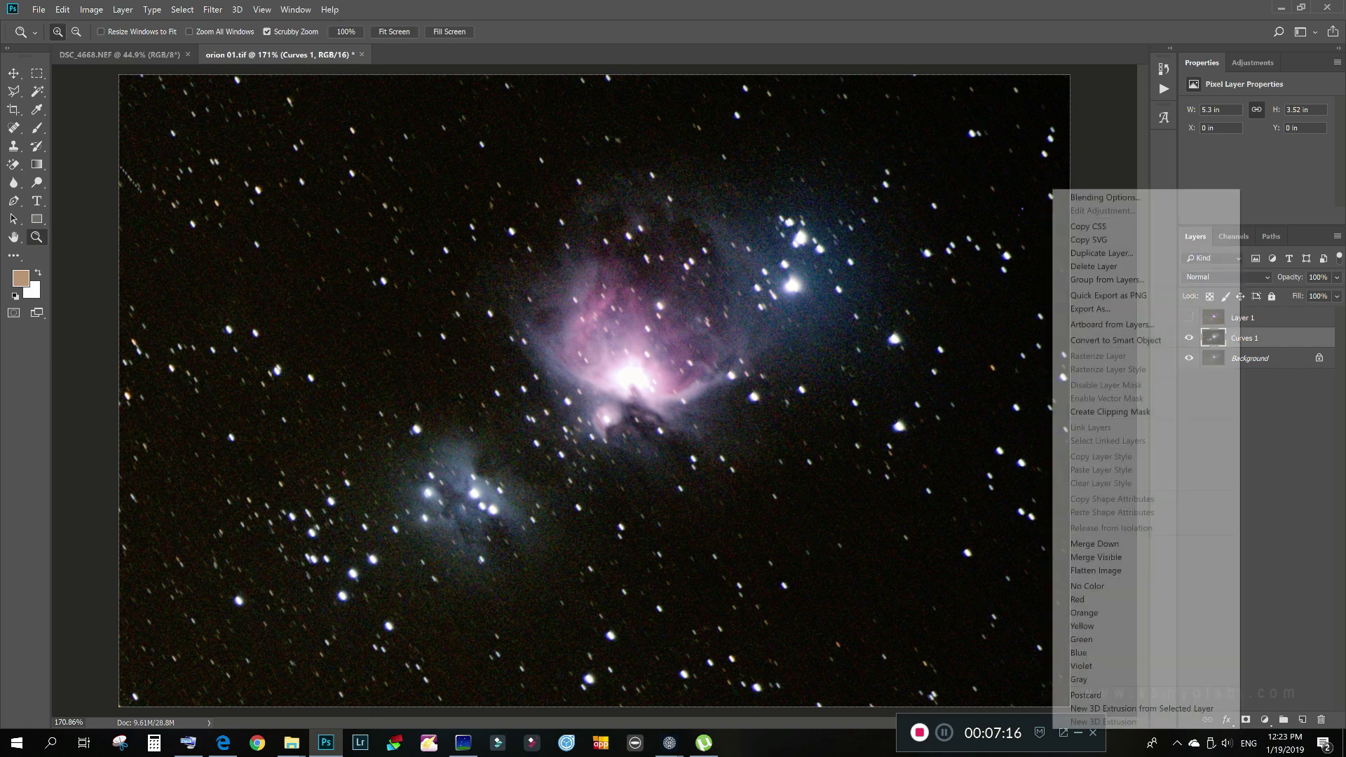
left_click(1102, 253)
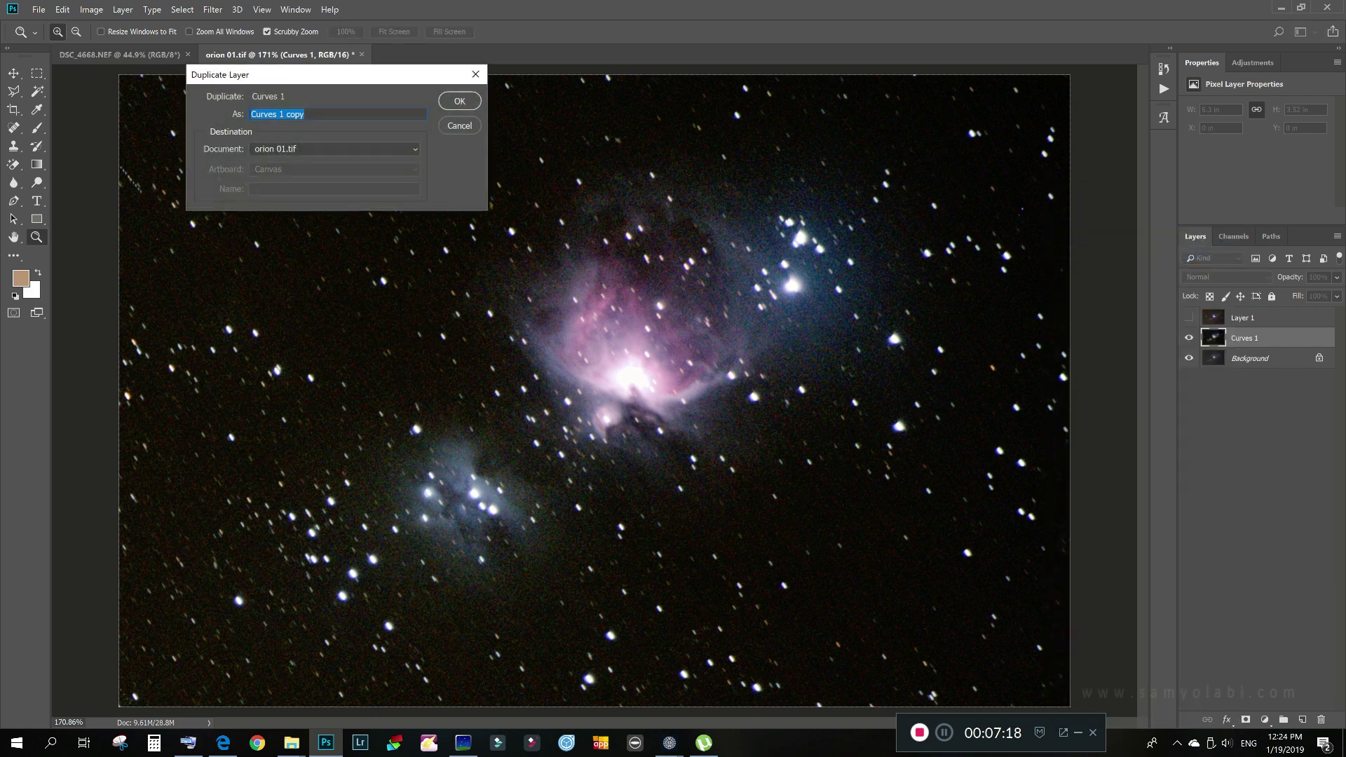
left_click(456, 99)
Apply Camera Raw noise reduction to Curves 1 copy with Luminance 60 and Luminance Detail 25
left_click(213, 9)
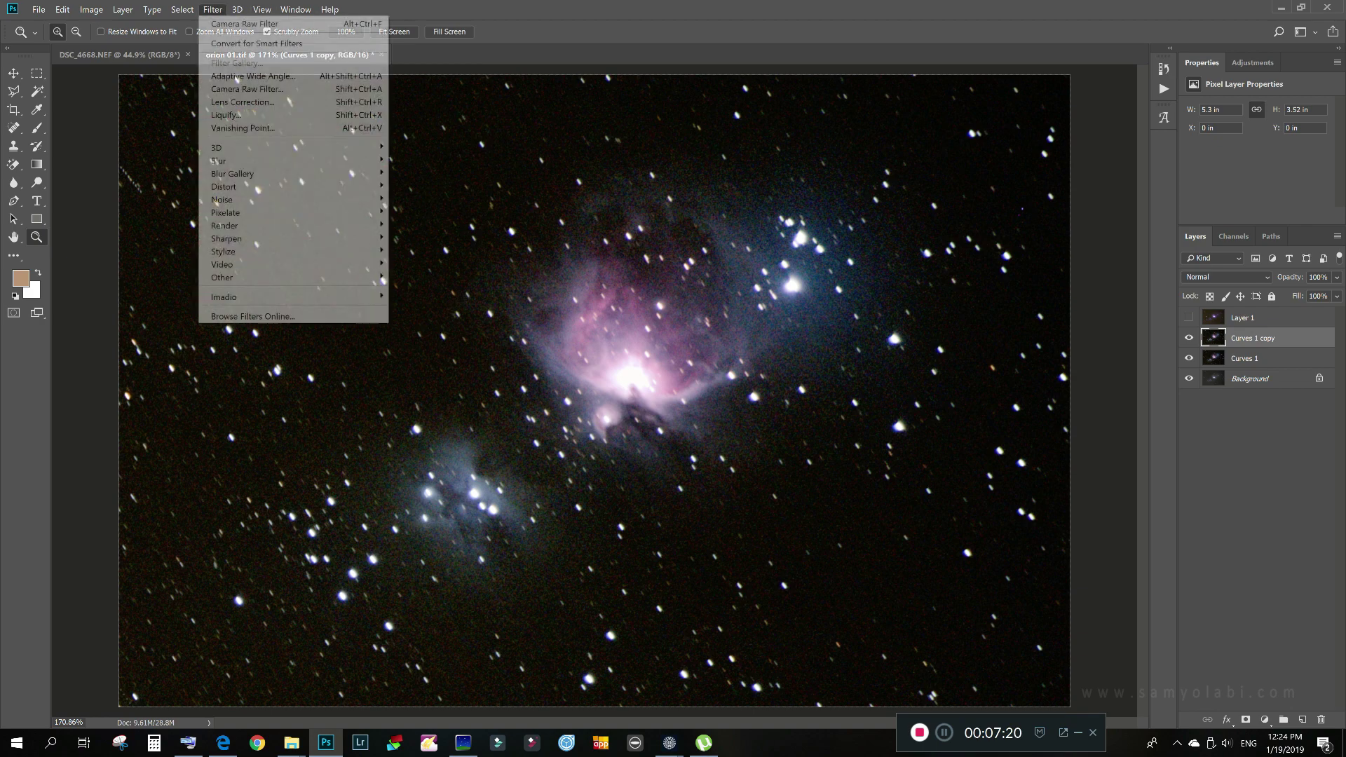
left_click(247, 89)
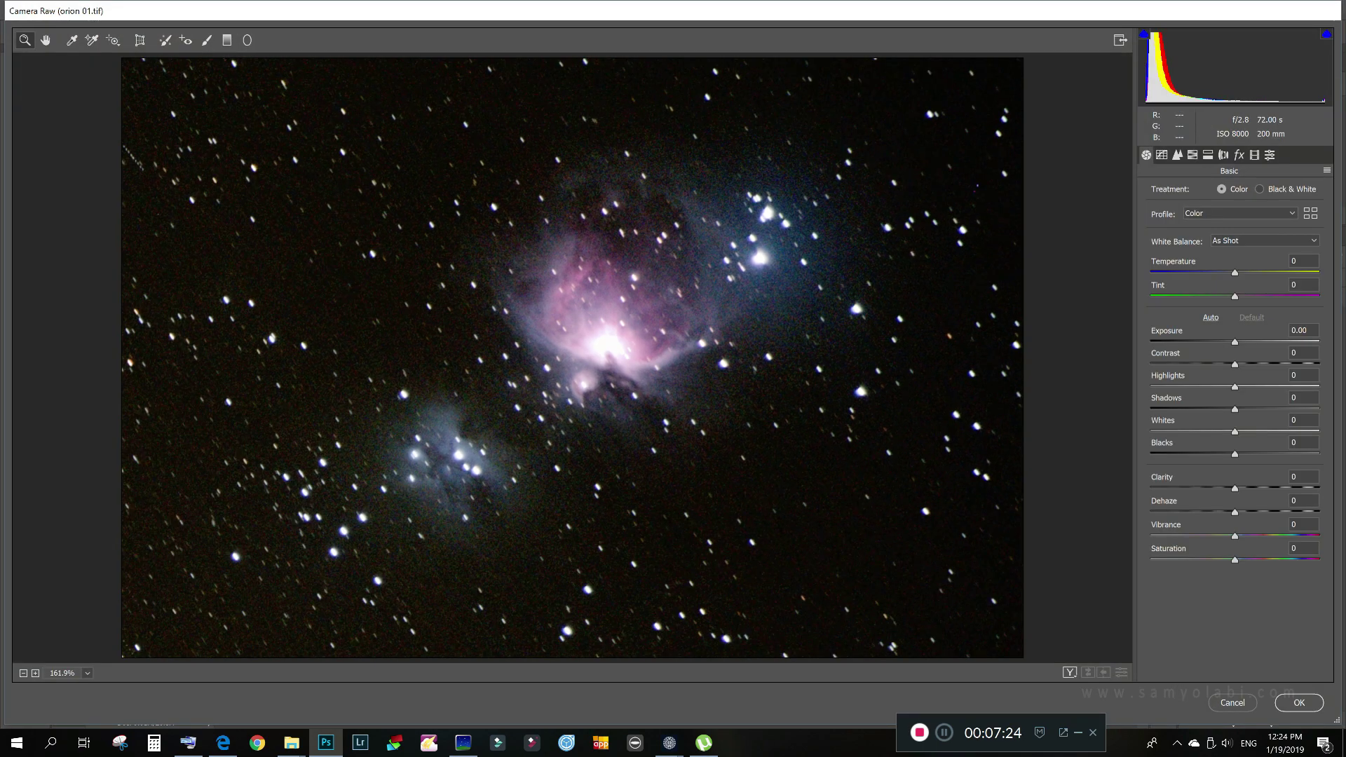
left_click(1178, 155)
left_click(1252, 334)
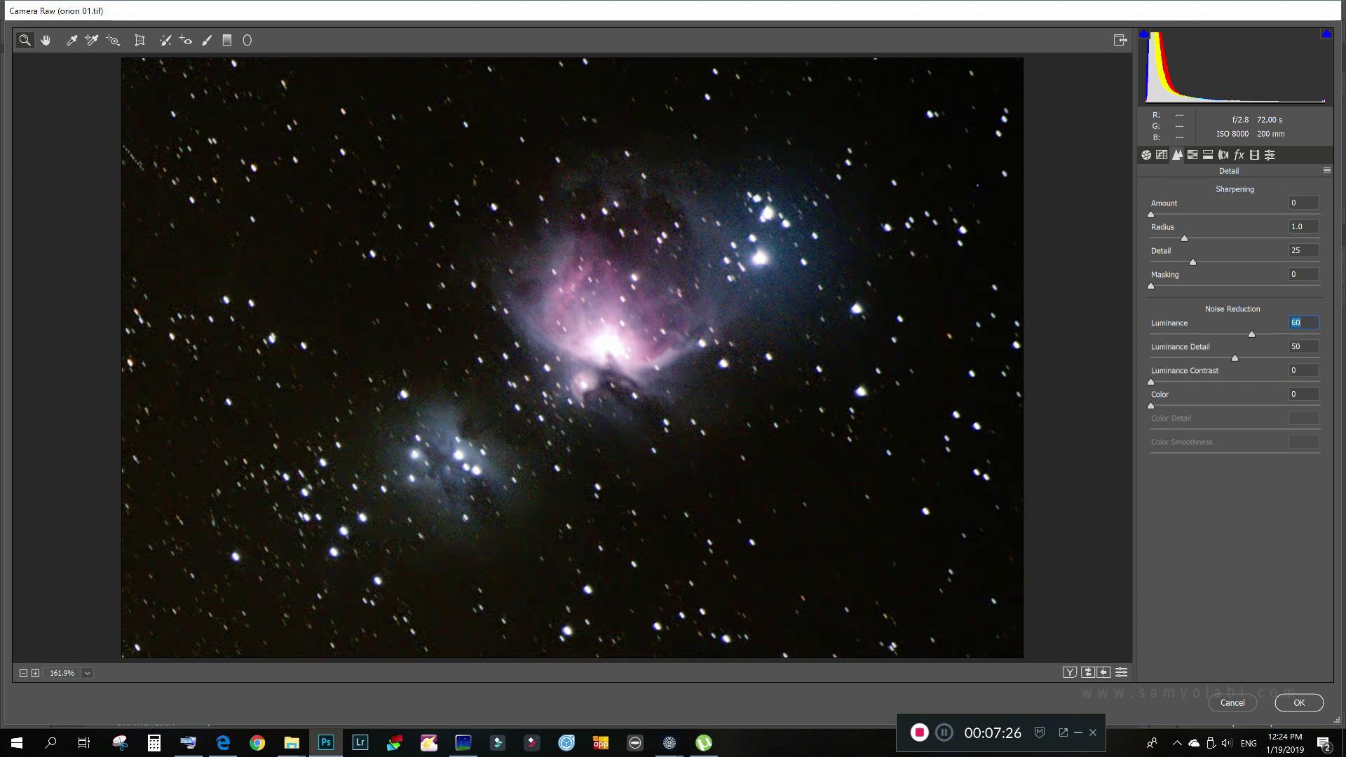
key("Tab")
type("25")
key("Return")
left_click(1294, 703)
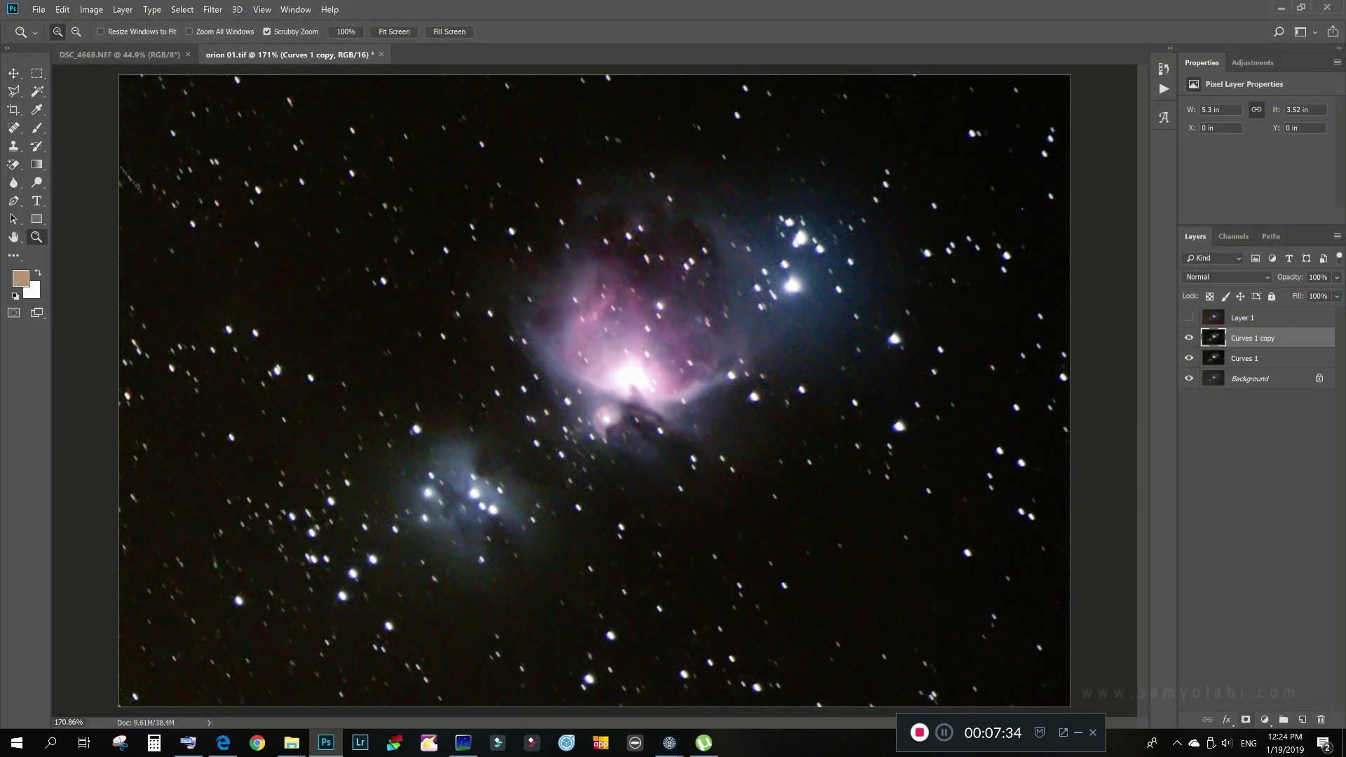
Add a layer mask to Curves 1 copy and paint it black over the nebula with a soft 1500 px brush at 34% opacity
left_click(1245, 719)
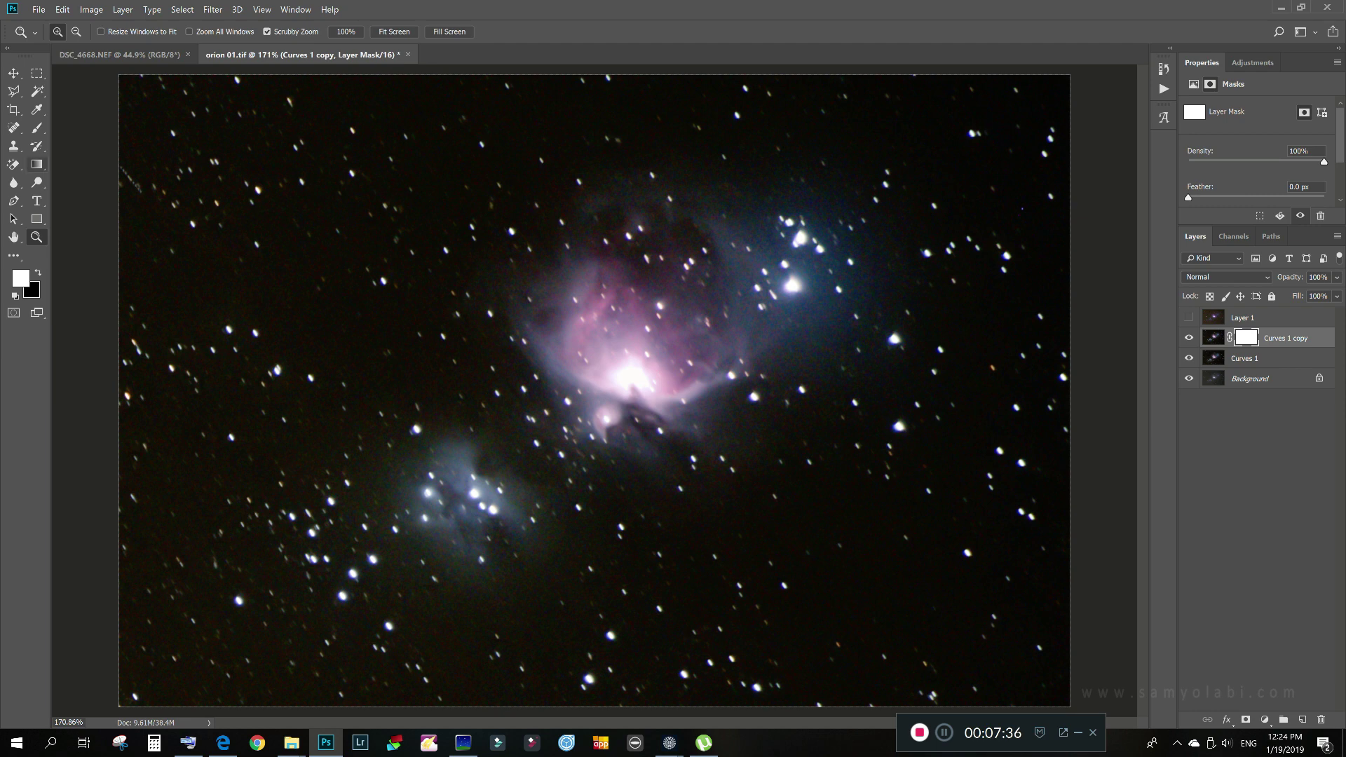
left_click(37, 128)
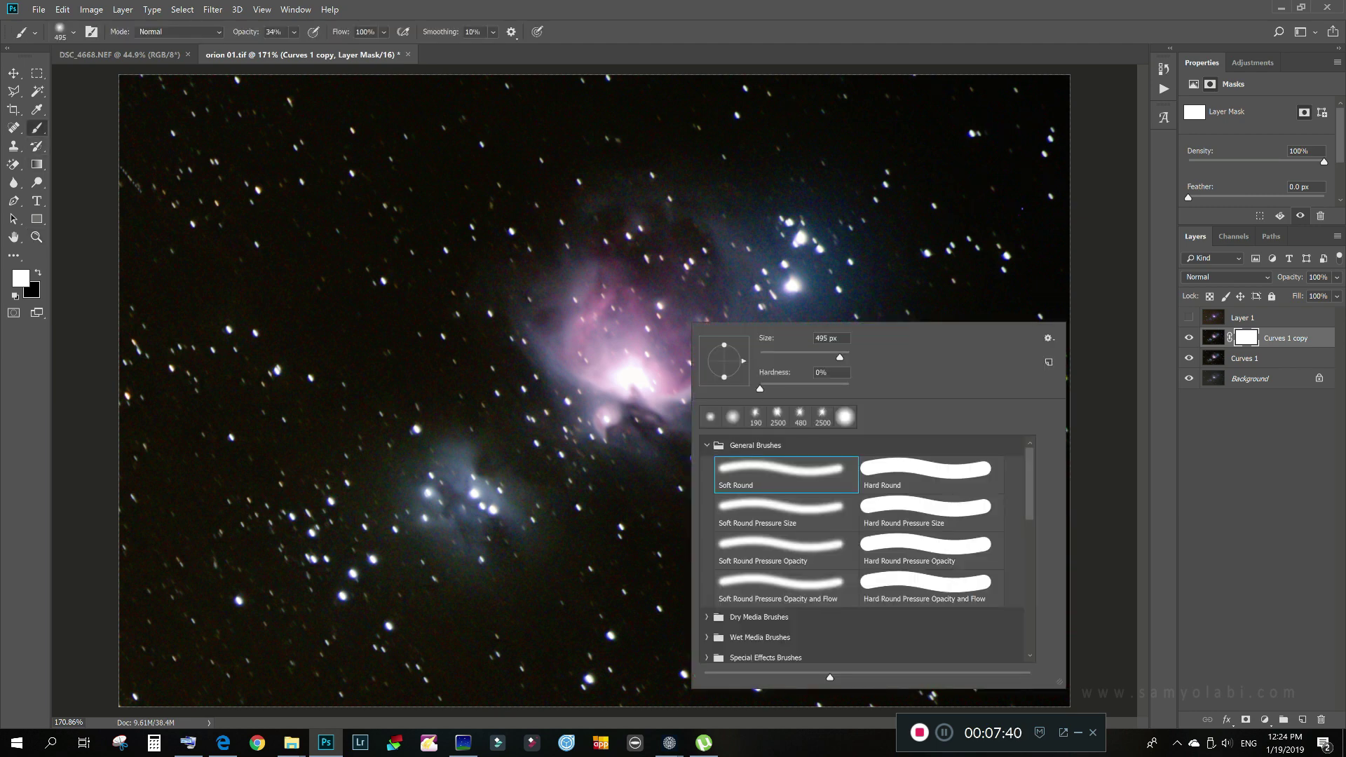
type("1500")
key("Return")
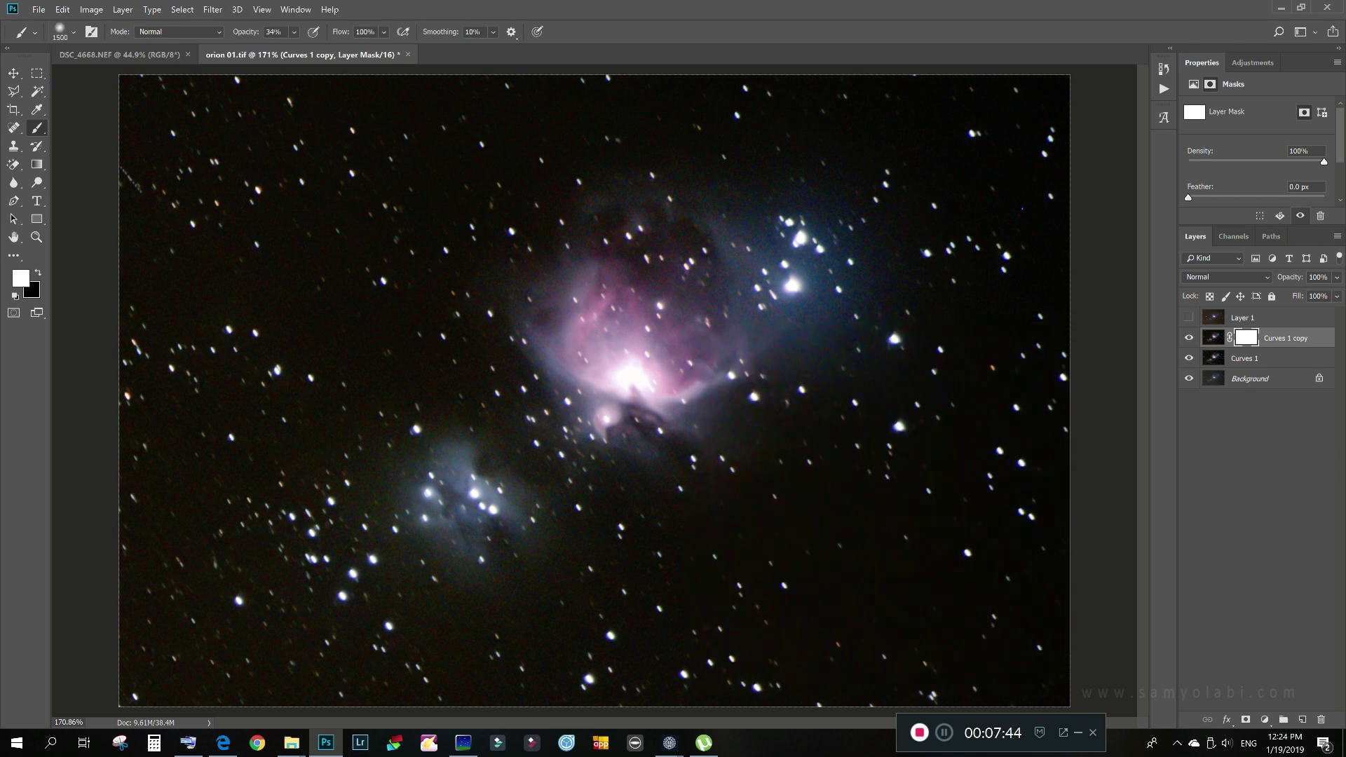
key("x")
left_click(621, 315)
left_click(621, 315)
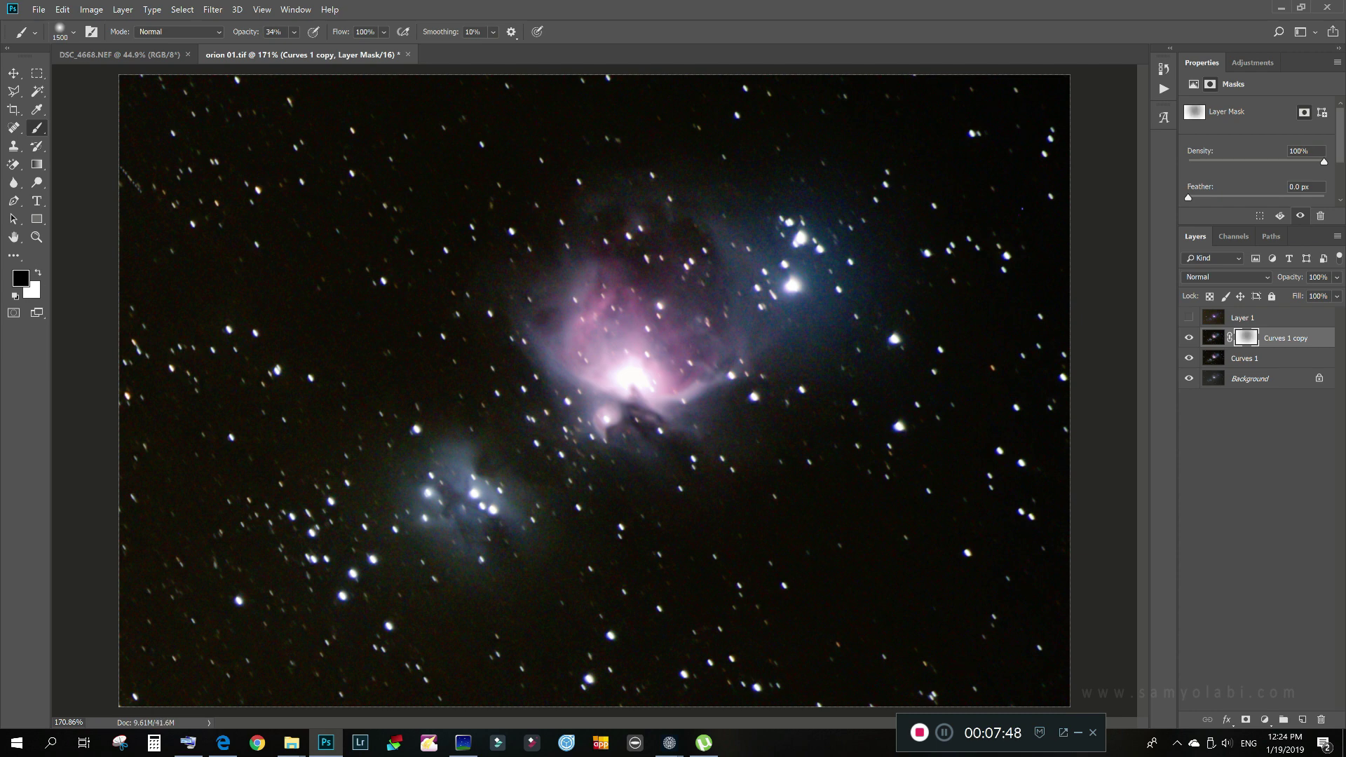
left_click(622, 315)
left_click(533, 401)
Compare the masked noise reduction with the layer below by switching the visibility of Curves 1 copy
left_click(1188, 338)
left_click(1189, 338)
left_click(1189, 338)
left_click(1188, 338)
Paint more black on the mask over the nebula with a 417 px brush at 68% opacity, and merge the copy into Curves 1
left_click(294, 32)
left_click_drag(294, 48, 316, 48)
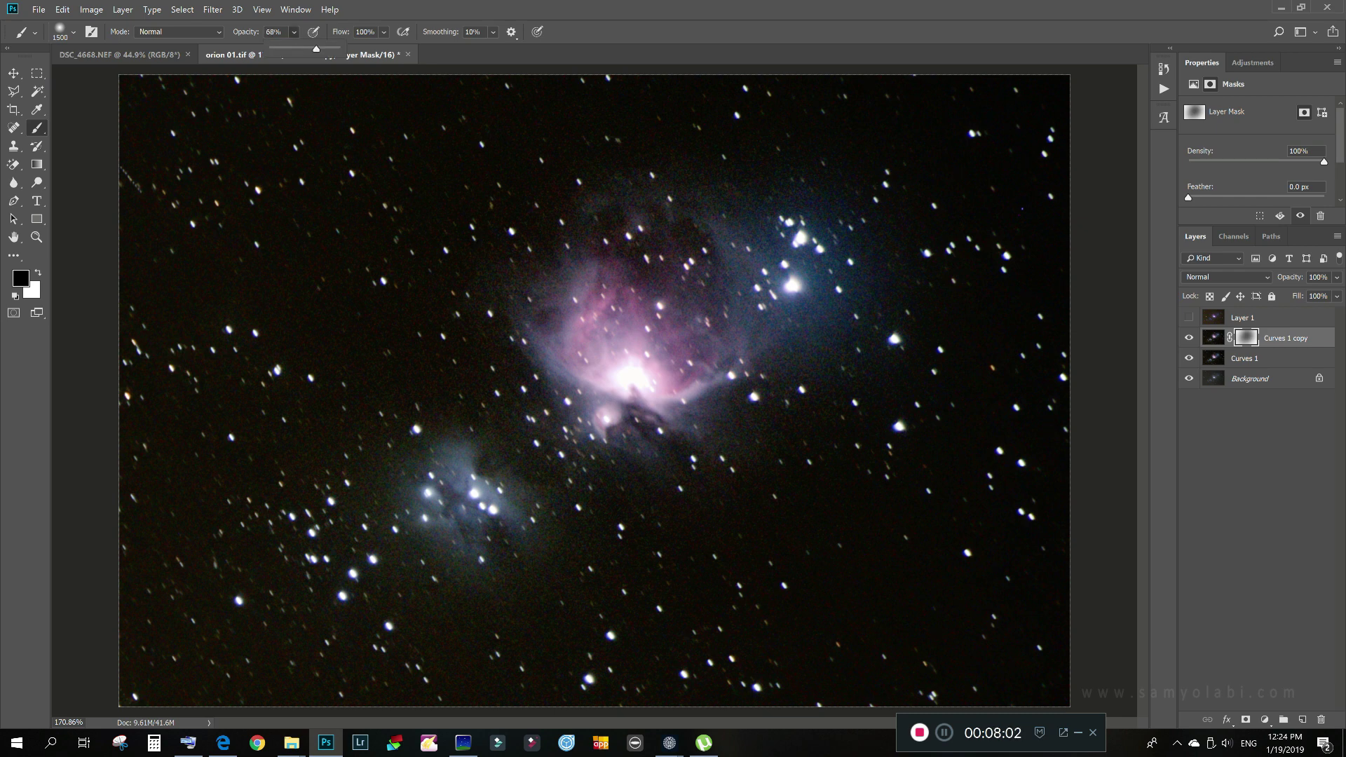
right_click(825, 343)
left_click_drag(973, 376, 955, 376)
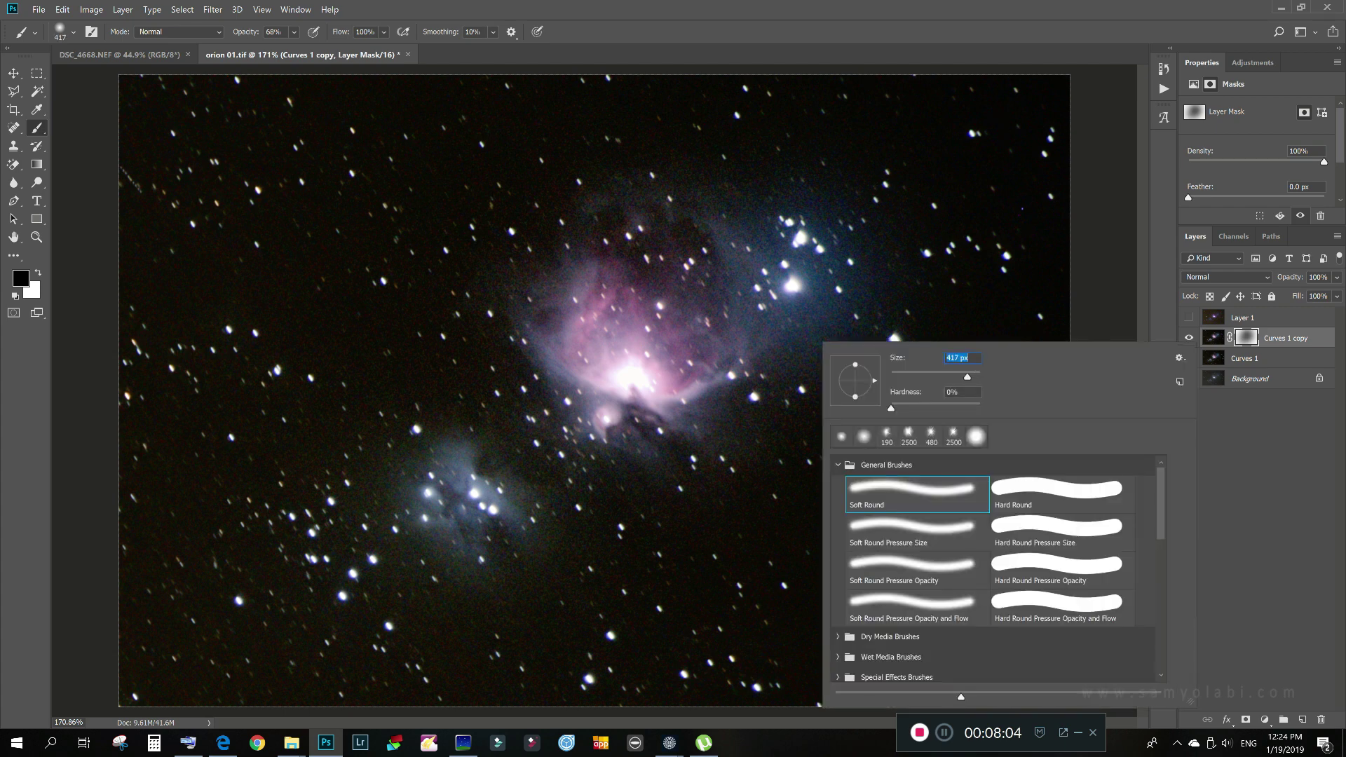
key("Return")
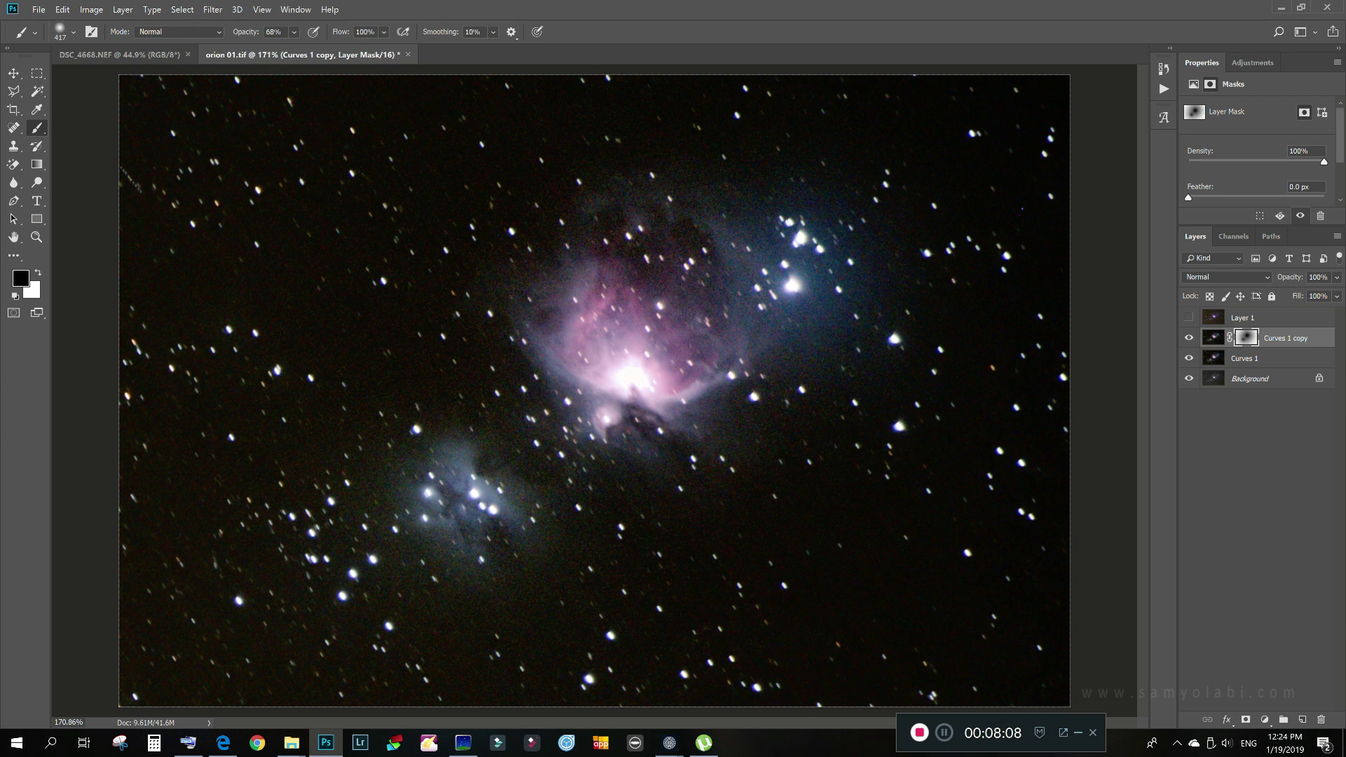
key("Delete")
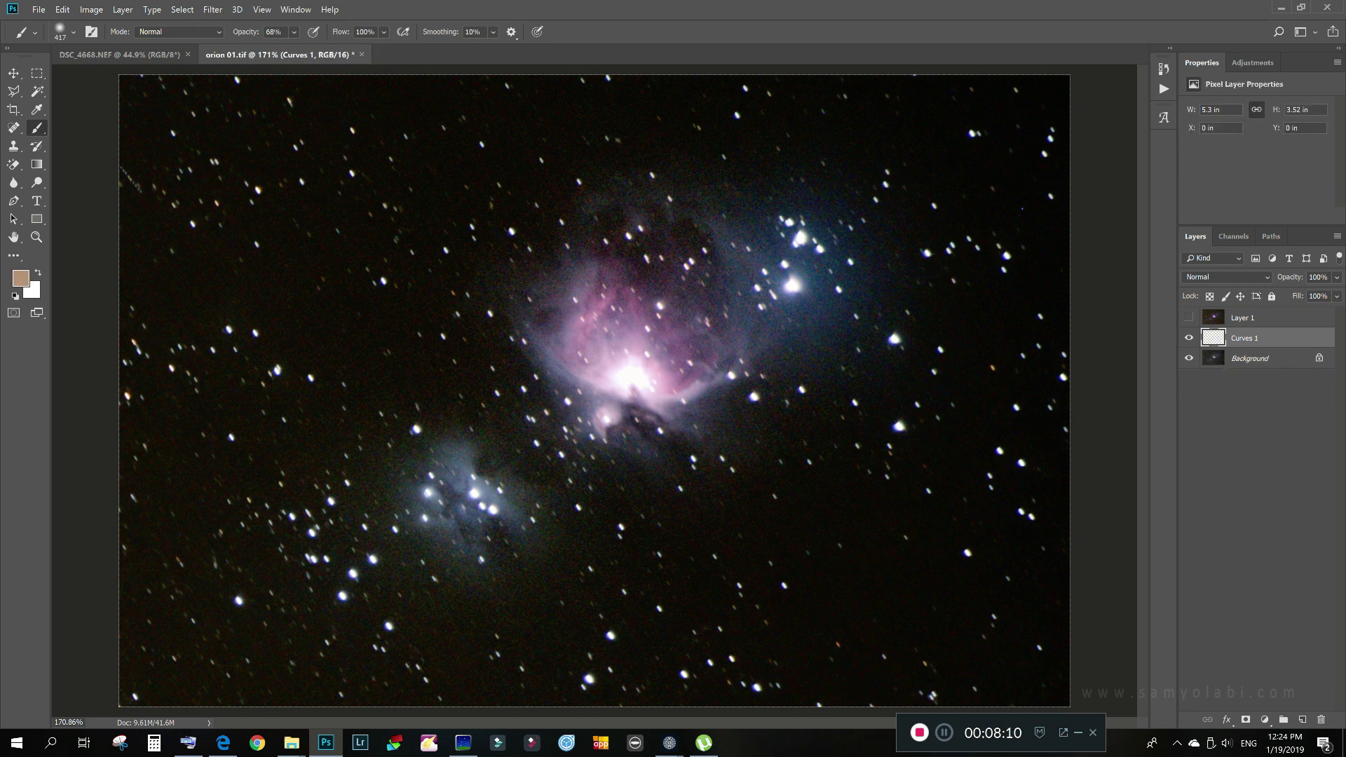
Save the cropped nebula image as a JPEG named orion 01-CROP
left_click(39, 9)
left_click(209, 159)
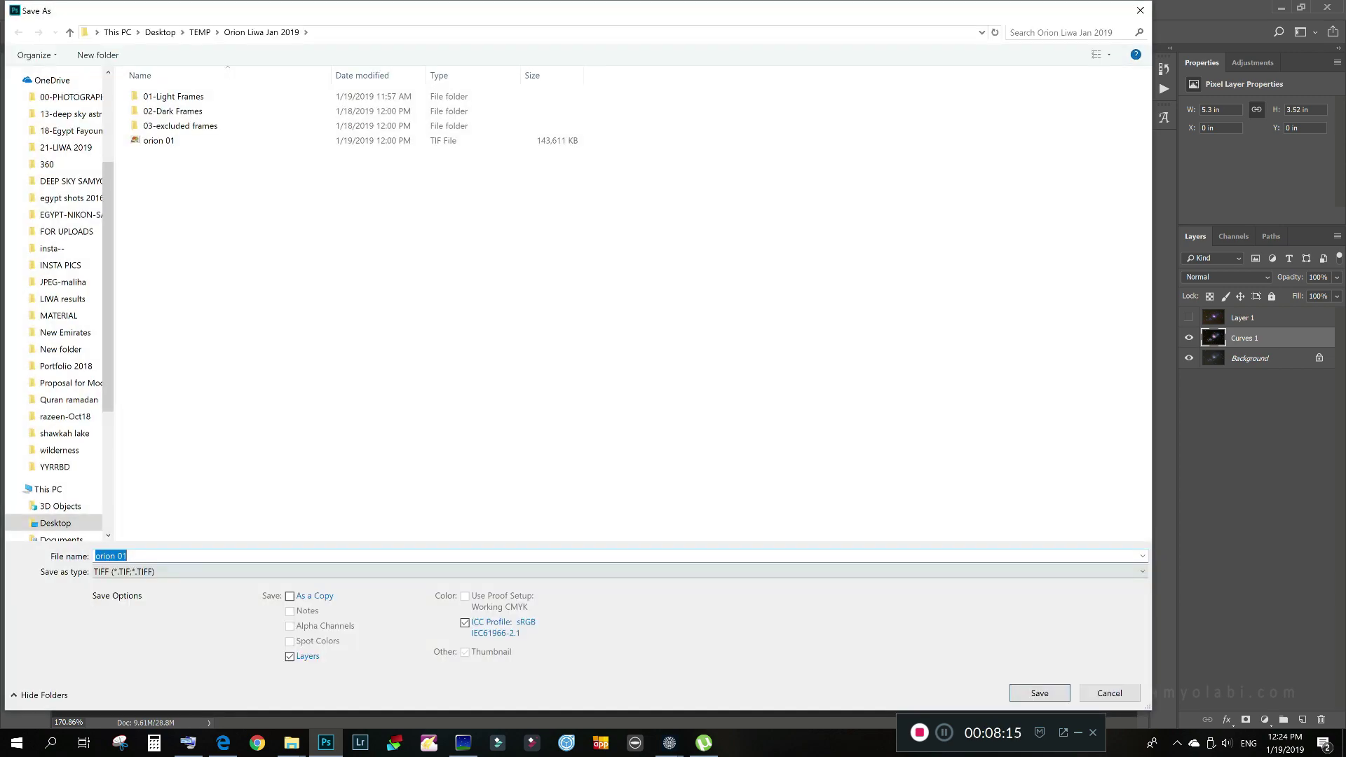
left_click(620, 572)
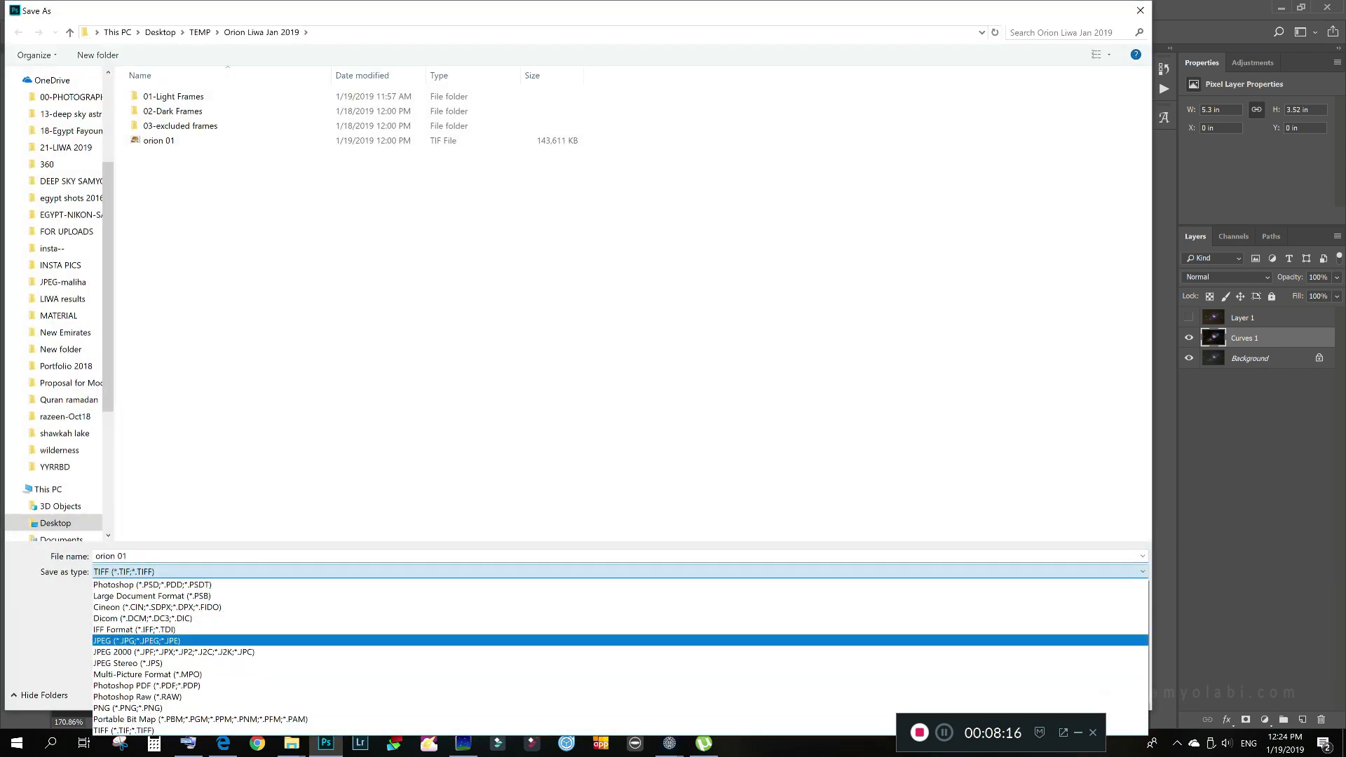
left_click(620, 640)
left_click(165, 556)
left_click(165, 557)
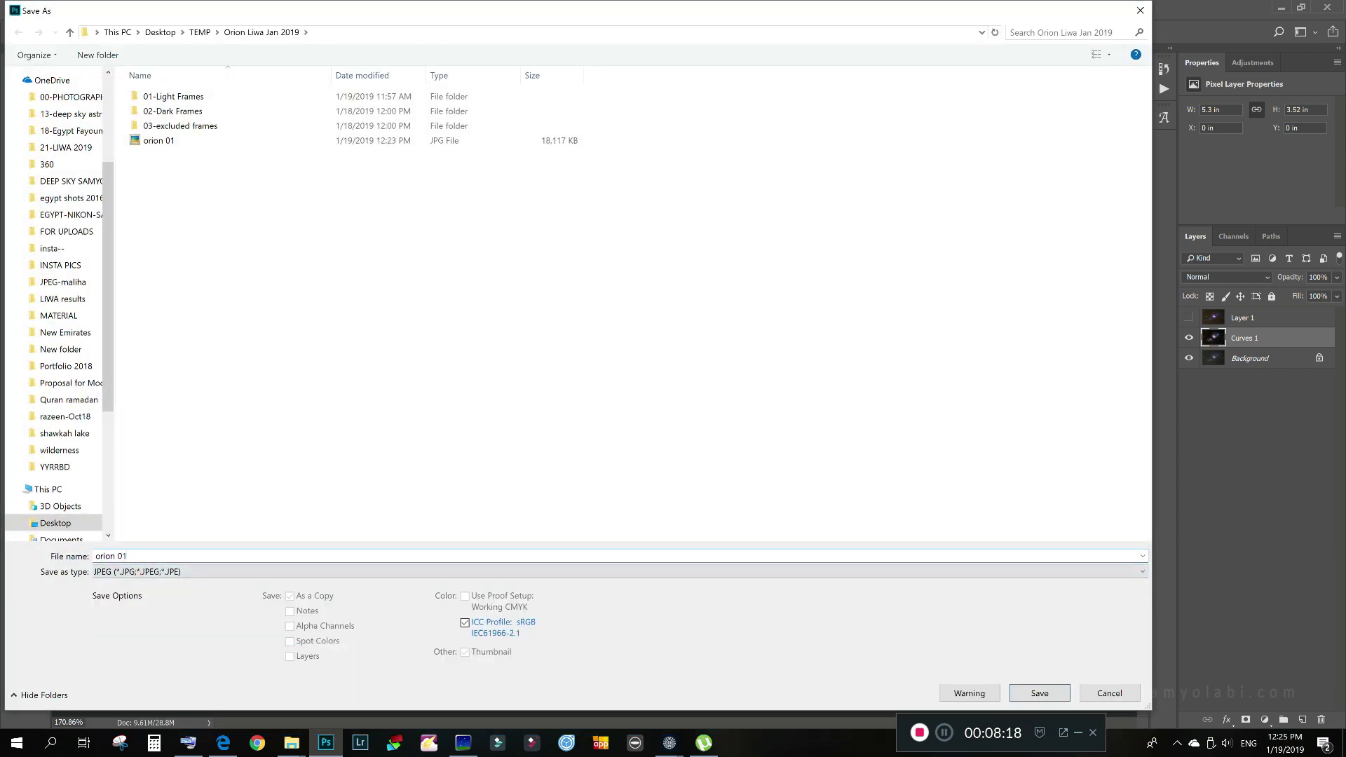
type("-CROP")
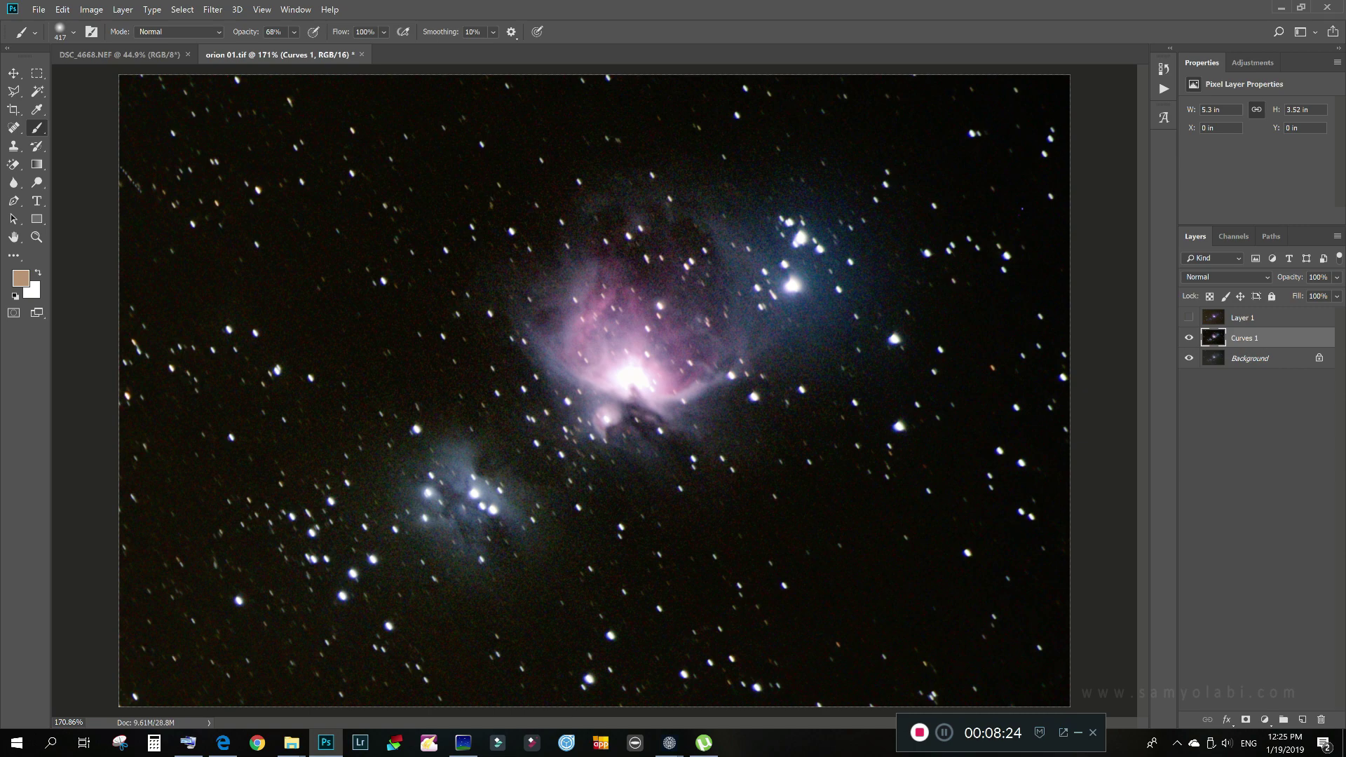
Compare the cropped Curves 1 result with the single frame on Layer 1 and the unedited Background by switching layer visibility
left_click(1189, 318)
left_click(1189, 318)
left_click(1189, 317)
left_click(1189, 338)
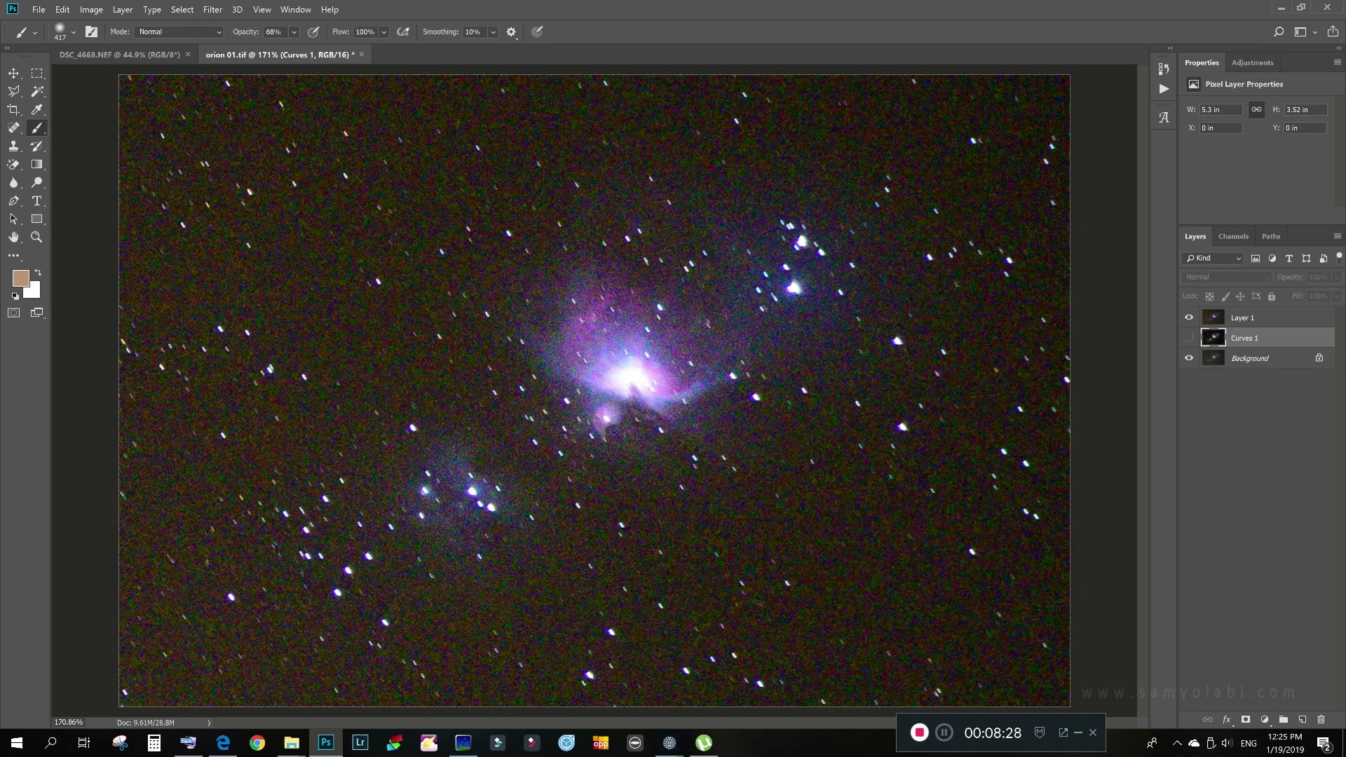
left_click(1189, 317)
left_click(1188, 338)
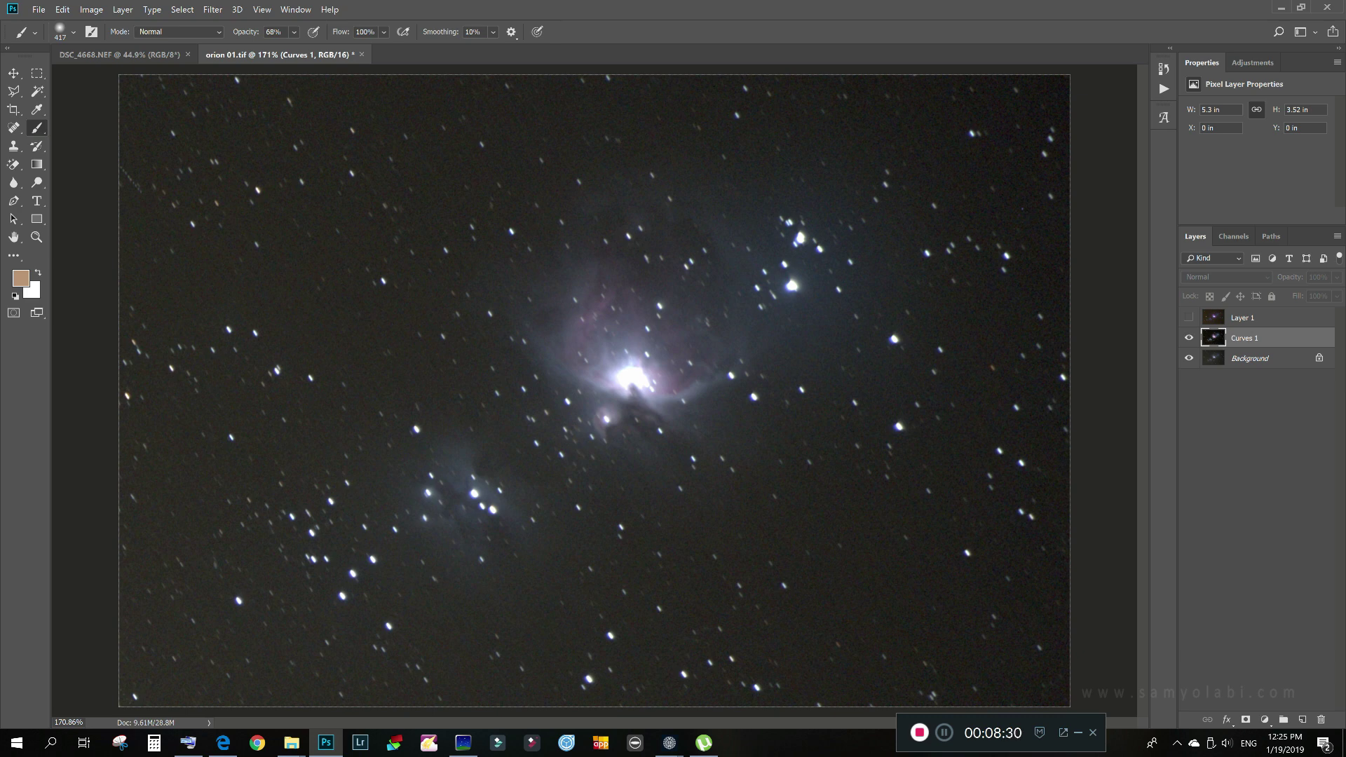
left_click(1189, 317)
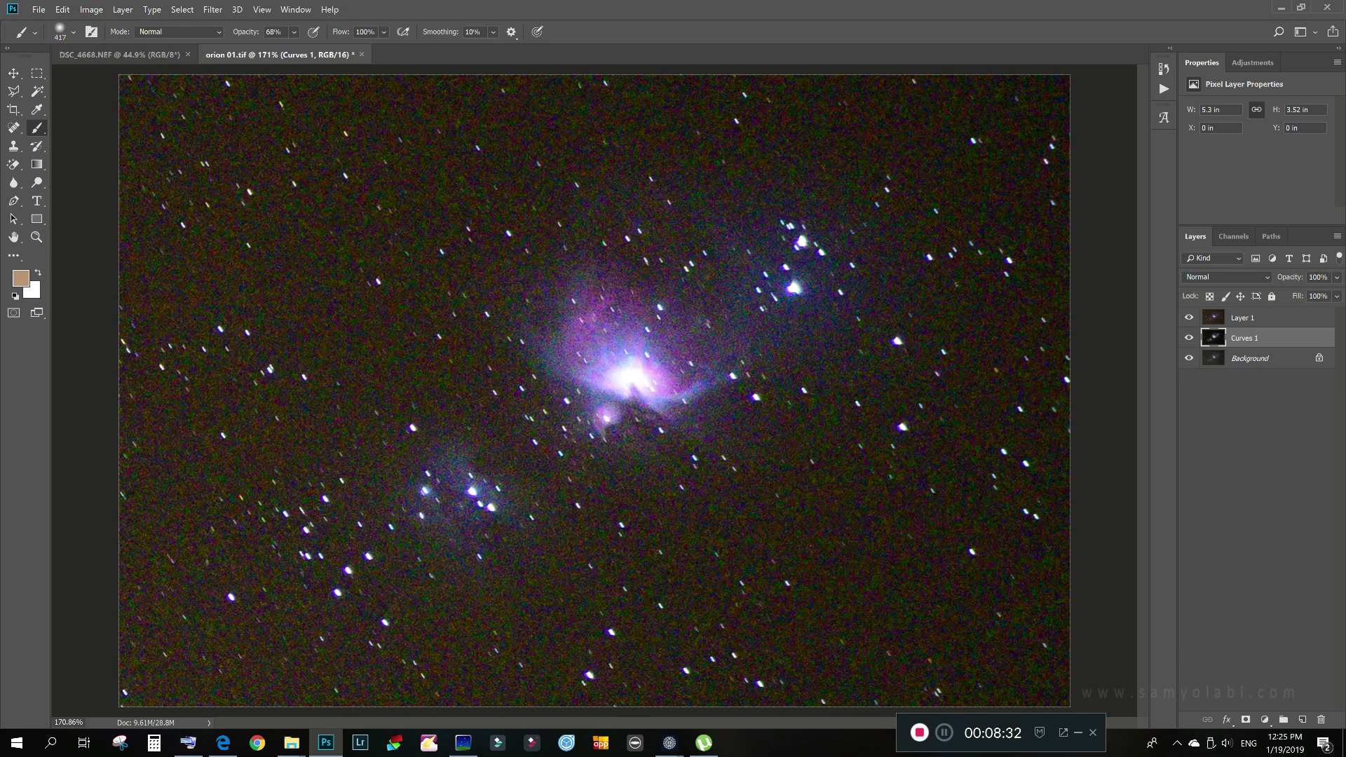
left_click(1189, 318)
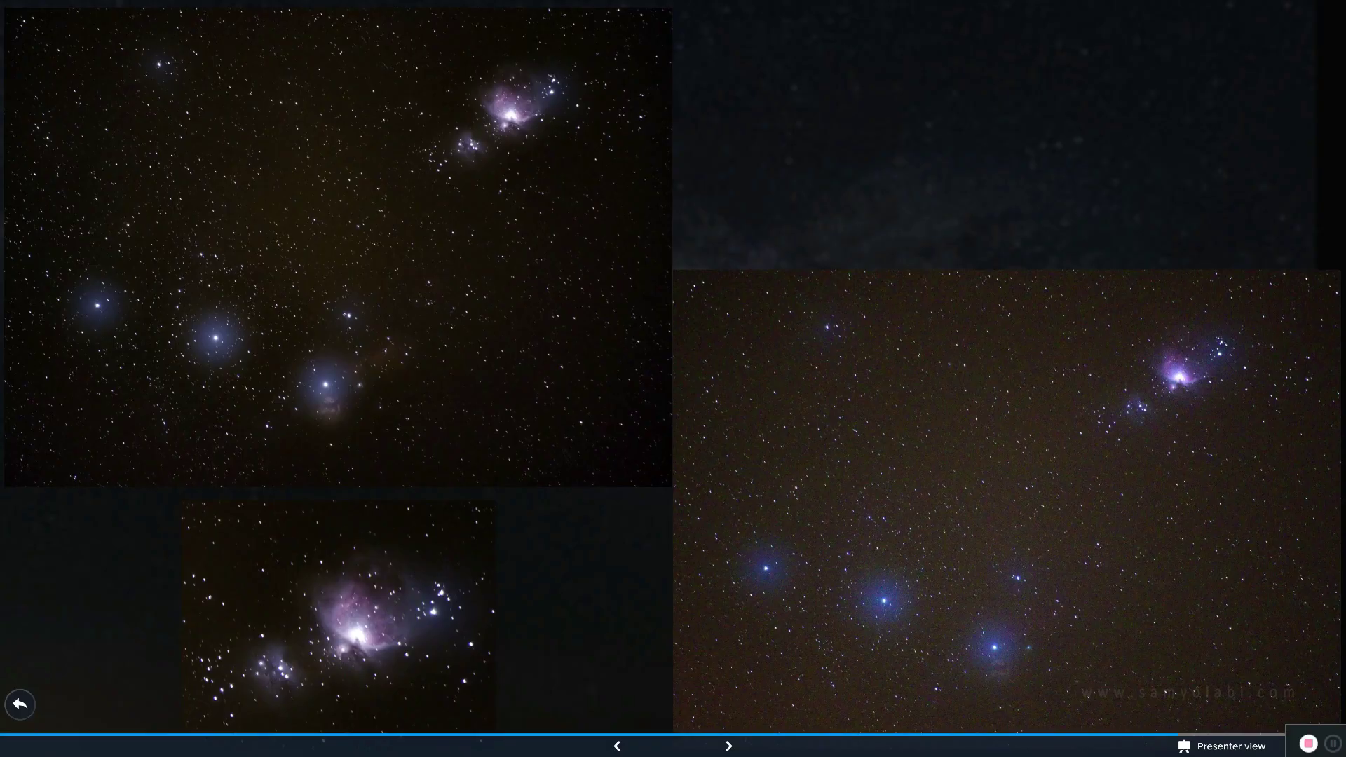
key("Right")
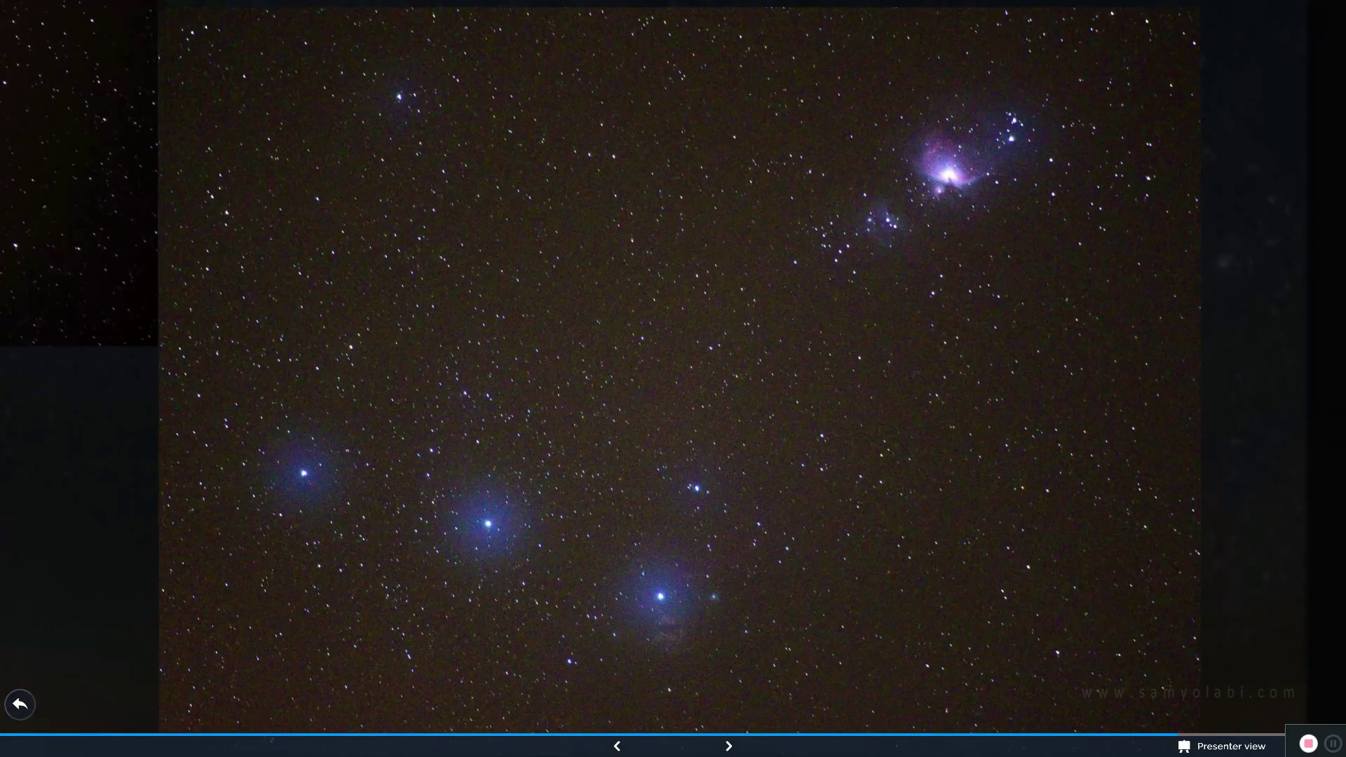